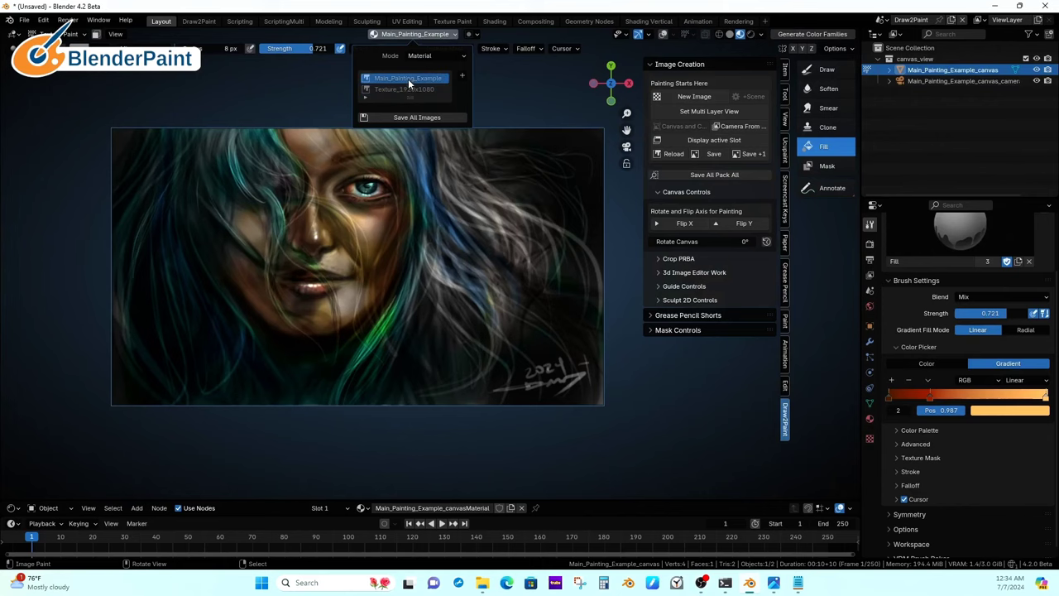
Make Main_Painting_Example the active paint slot and display it fitted in a separate image window.
{"action": "left_click", "coordinate": [407, 77]}
{"action": "left_click", "coordinate": [707, 140]}
{"action": "key", "text": "Home"}
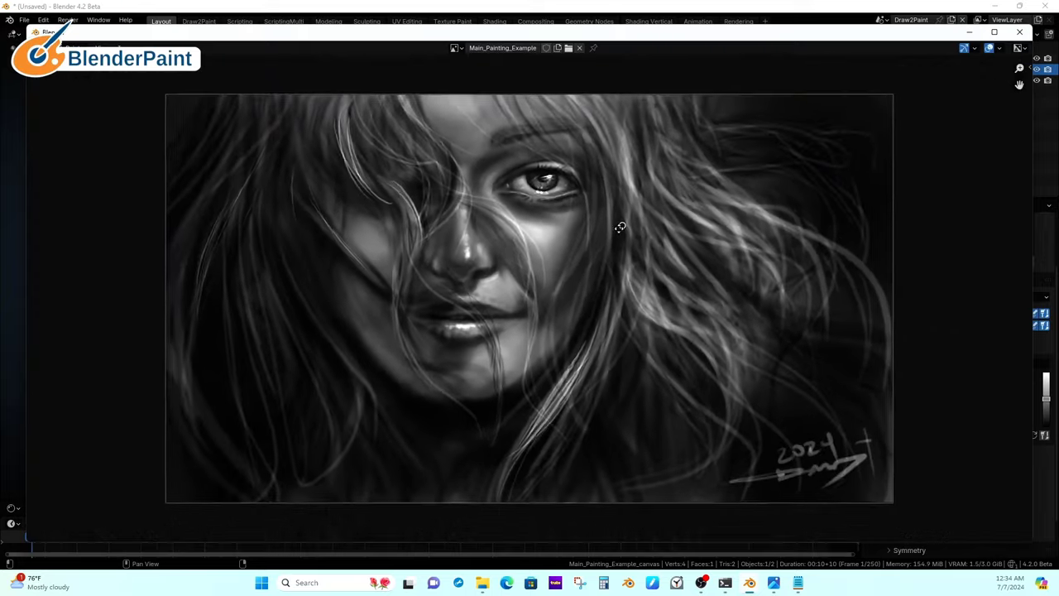
Browse the images in the image window by showing Material Base Color and Texture_1920x1080, fitting the latter to the view.
{"action": "left_click", "coordinate": [455, 48]}
{"action": "left_click", "coordinate": [479, 75]}
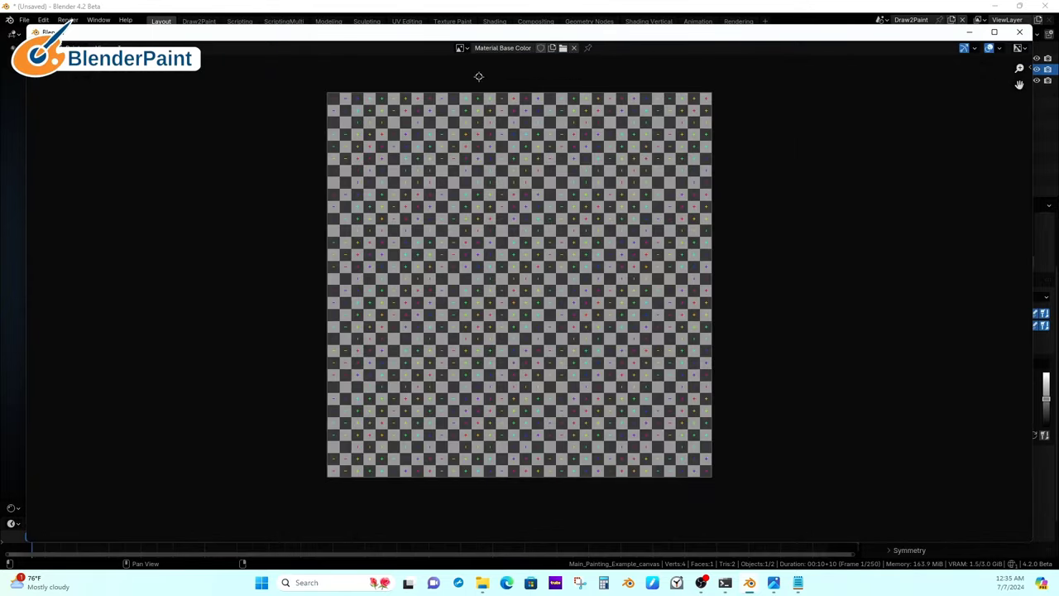
{"action": "left_click", "coordinate": [460, 48]}
{"action": "left_click", "coordinate": [485, 93]}
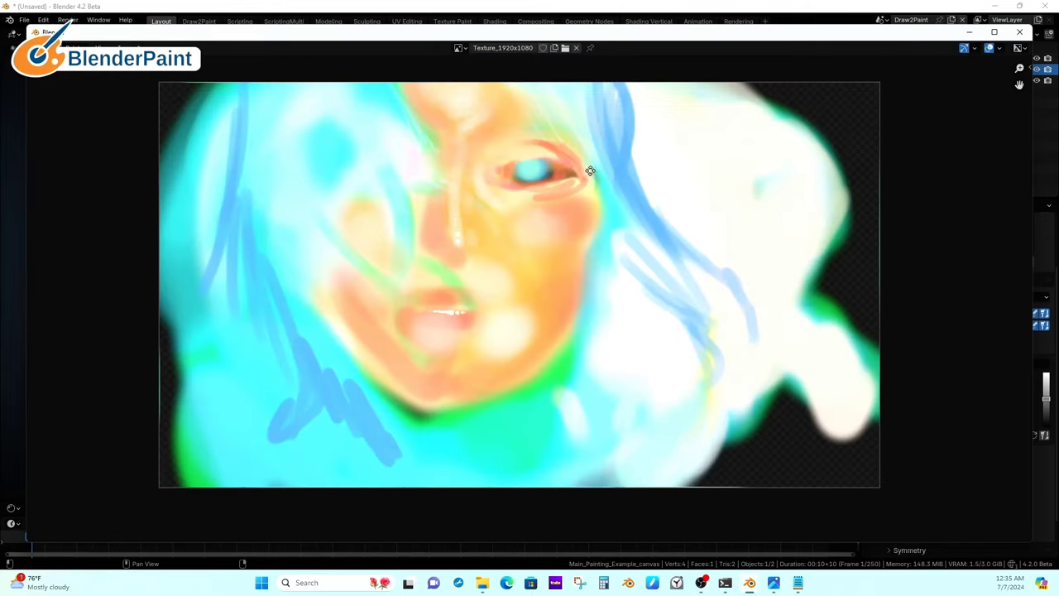
{"action": "key", "text": "Home"}
{"action": "scroll", "coordinate": [690, 172], "scroll_direction": "down", "scroll_amount": 1}
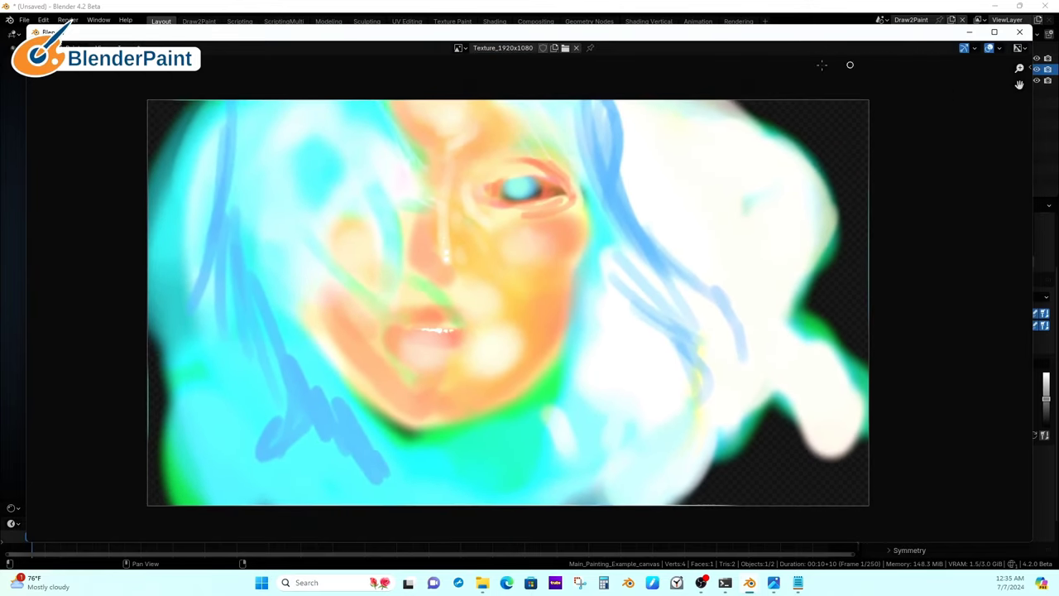
Show Main_Painting_Example in the image window again and close that window.
{"action": "left_click", "coordinate": [458, 50]}
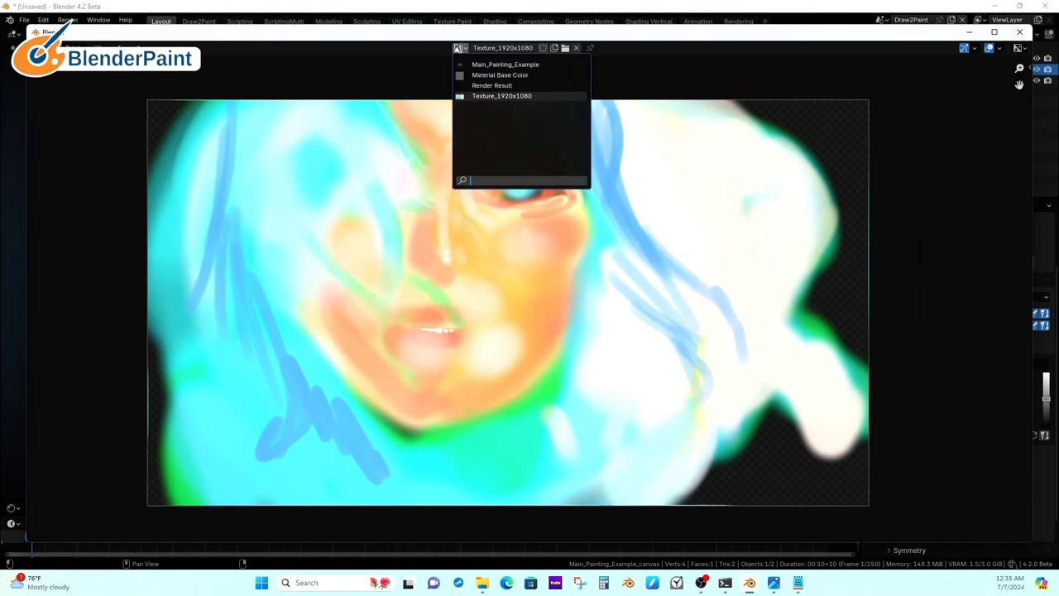
{"action": "left_click", "coordinate": [484, 65]}
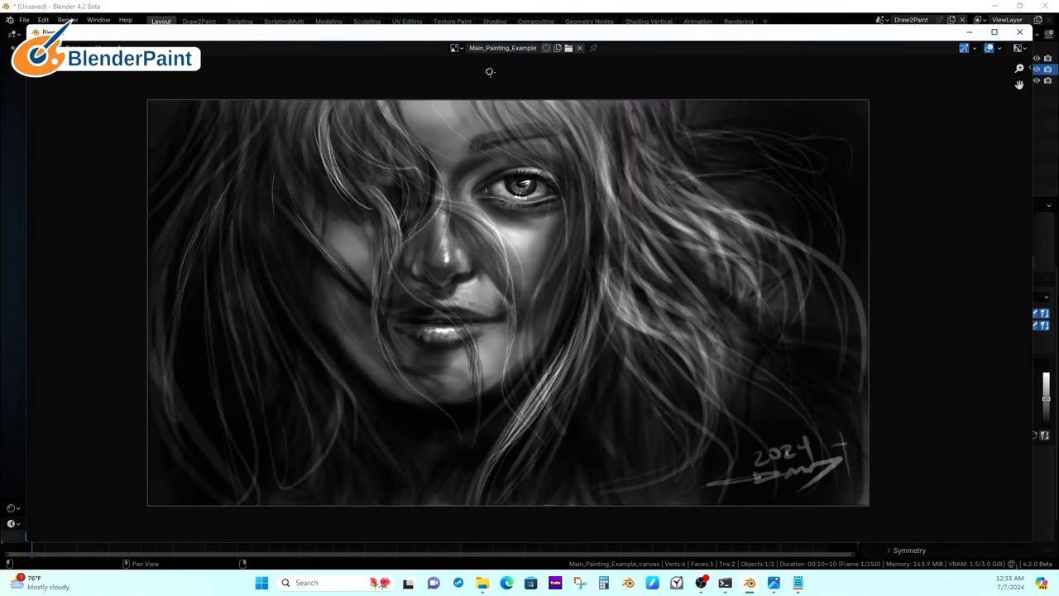
{"action": "left_click", "coordinate": [1019, 33]}
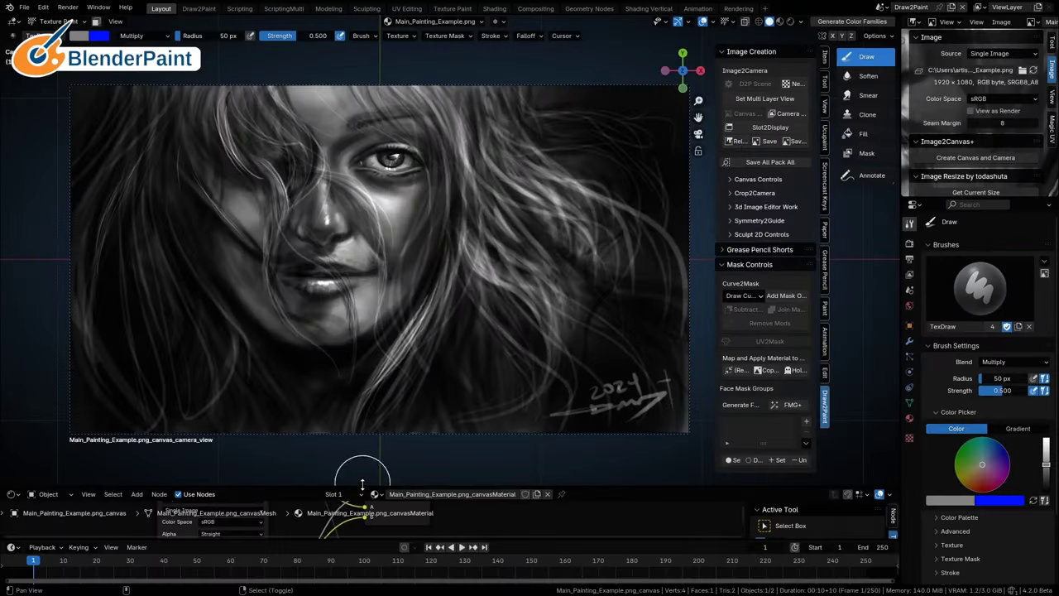
Inspect the Texture_1920x1080 node in the enlarged node editor, set the viewport shading to Material Preview, and collapse the node editor.
{"action": "left_click_drag", "start_coordinate": [362, 488], "coordinate": [362, 304]}
{"action": "left_click", "coordinate": [254, 472]}
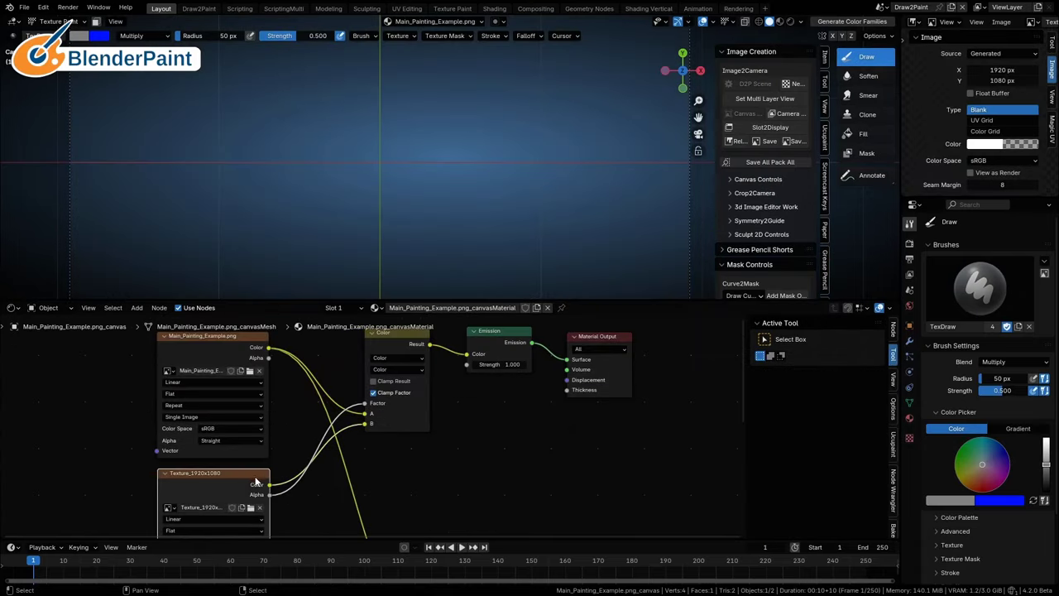
{"action": "left_click", "coordinate": [778, 22]}
{"action": "mouse_move", "coordinate": [257, 474]}
{"action": "left_mouse_down"}
{"action": "mouse_move", "coordinate": [294, 460]}
{"action": "mouse_move", "coordinate": [266, 472]}
{"action": "left_mouse_up"}
{"action": "left_click_drag", "start_coordinate": [361, 301], "coordinate": [368, 539]}
Make Texture_1920x1080 the active texture slot for painting.
{"action": "left_click", "coordinate": [449, 23]}
{"action": "left_click", "coordinate": [428, 66]}
{"action": "left_click", "coordinate": [448, 23]}
{"action": "left_click", "coordinate": [447, 23]}
{"action": "left_click", "coordinate": [438, 76]}
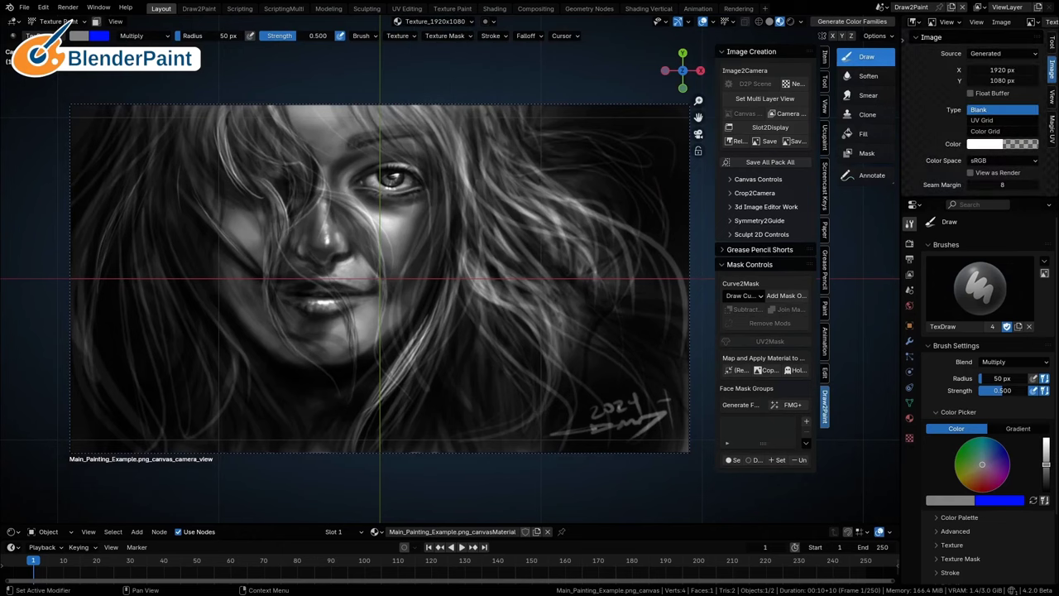
Swap the brush colors, choose a pale warm yellow, and paint over the cheek below the eye.
{"action": "key", "text": "x"}
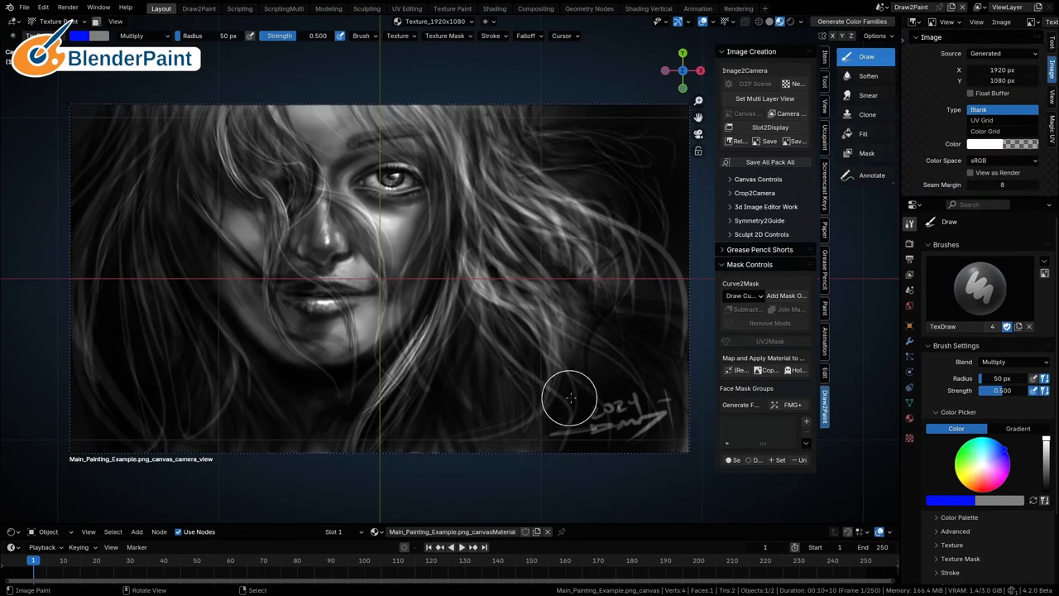
{"action": "left_click_drag", "start_coordinate": [974, 474], "coordinate": [980, 457]}
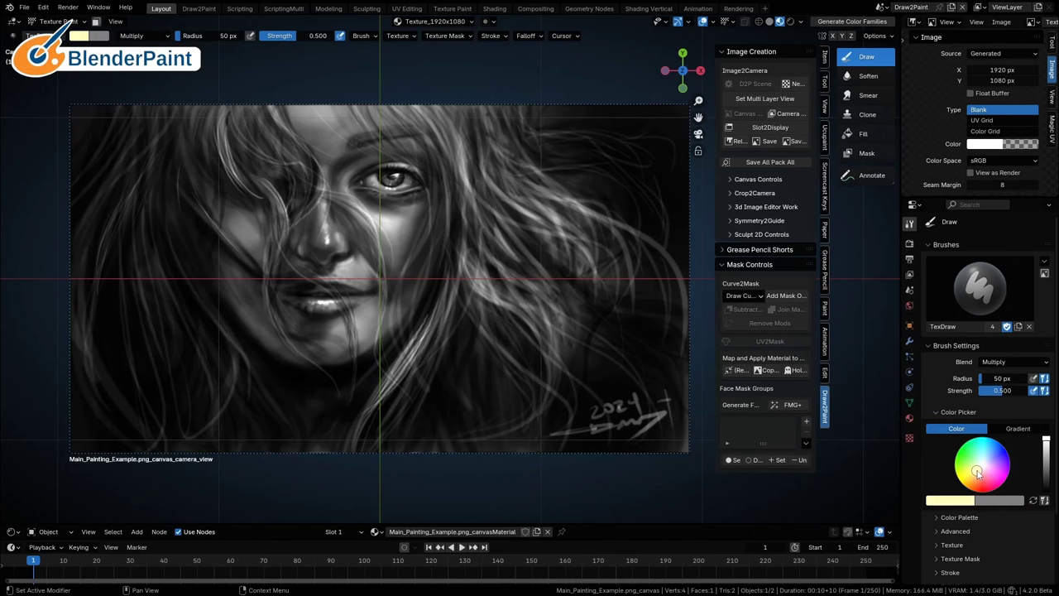
{"action": "left_click_drag", "start_coordinate": [417, 240], "coordinate": [390, 232]}
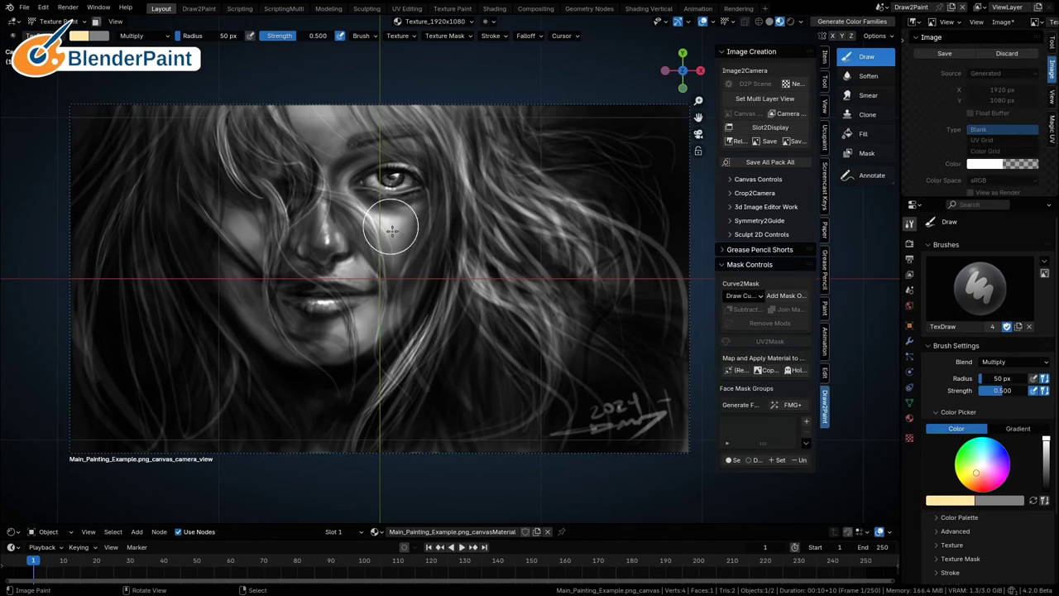
Set the brush blend mode to Mix and paint the pale yellow skin tone over the cheeks and chin.
{"action": "left_click", "coordinate": [993, 362]}
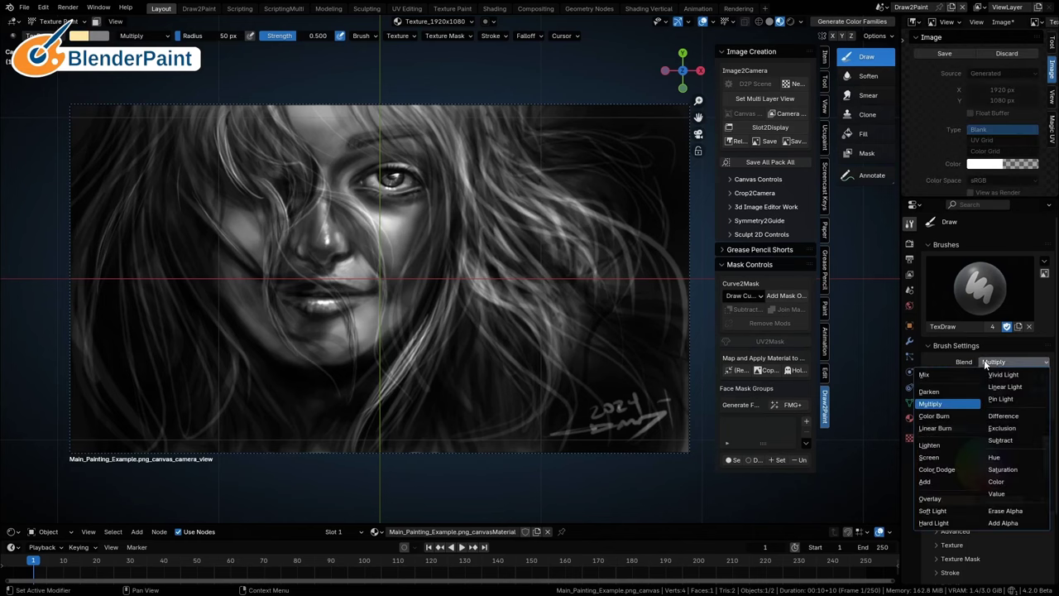
{"action": "left_click", "coordinate": [959, 375]}
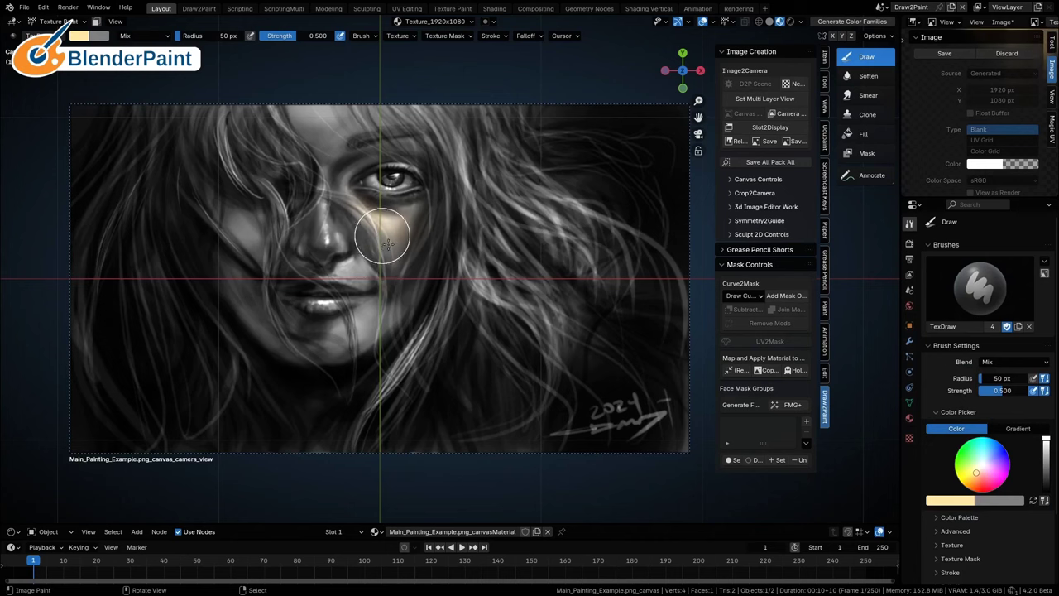
{"action": "left_click_drag", "start_coordinate": [373, 320], "coordinate": [385, 312]}
{"action": "left_click_drag", "start_coordinate": [239, 281], "coordinate": [238, 217]}
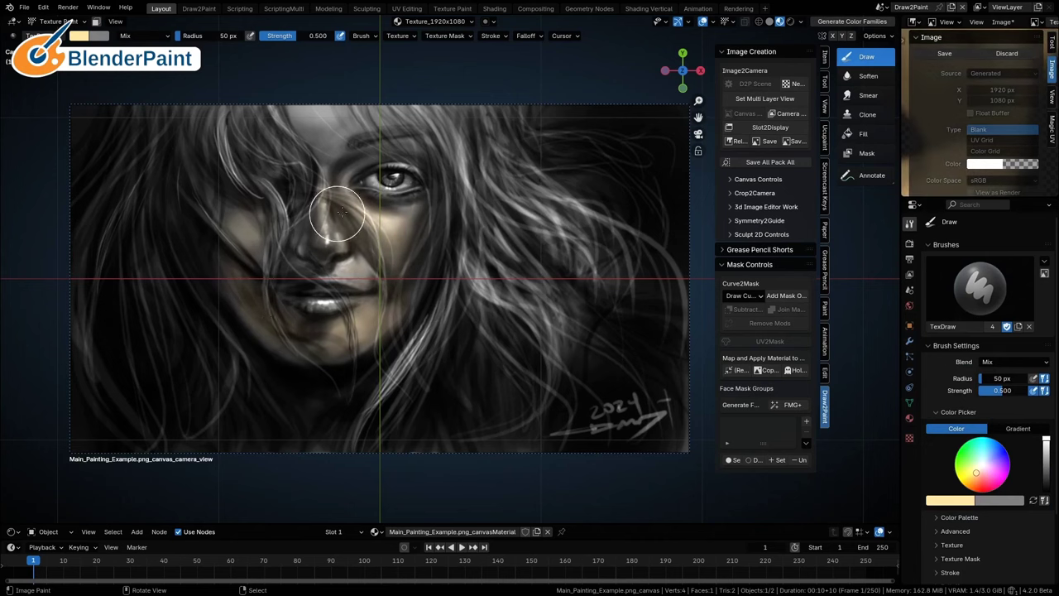
Raise the brush strength to 0.976 and continue the skin tone over the face and forehead.
{"action": "key", "text": "shift+f"}
{"action": "left_click", "coordinate": [354, 114]}
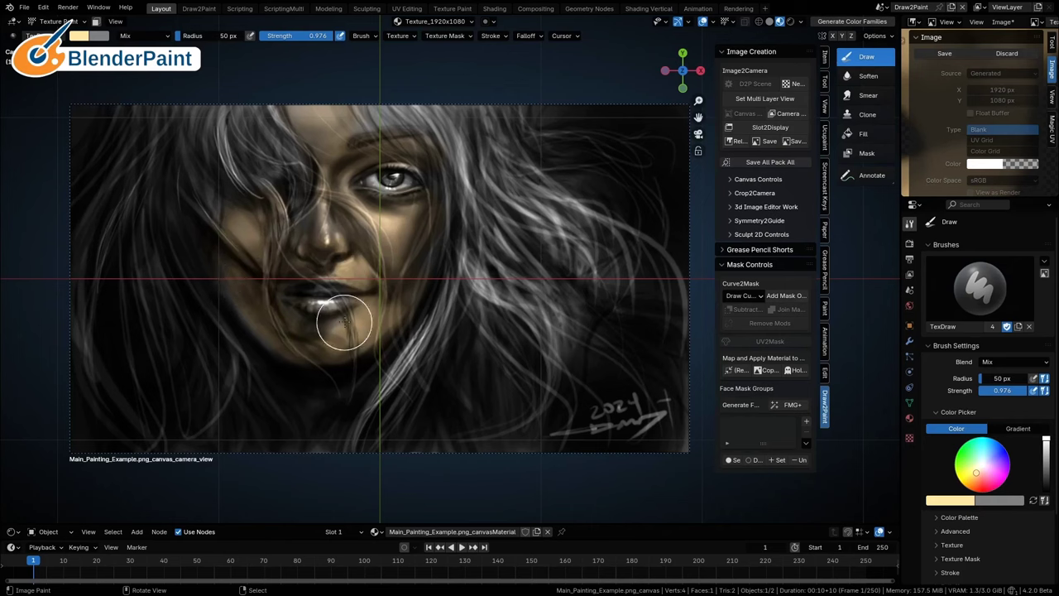
Choose an orange-red color, set the brush radius to 11 px, and paint the lips.
{"action": "left_click_drag", "start_coordinate": [977, 474], "coordinate": [980, 484]}
{"action": "key", "text": "f"}
{"action": "left_click", "coordinate": [420, 289]}
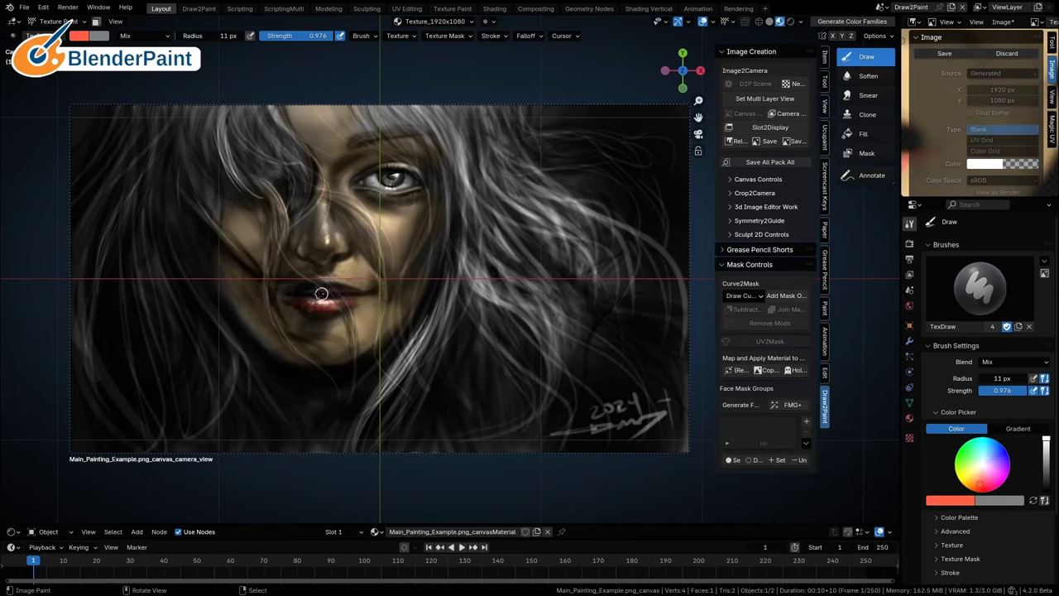
{"action": "left_click_drag", "start_coordinate": [328, 311], "coordinate": [360, 298]}
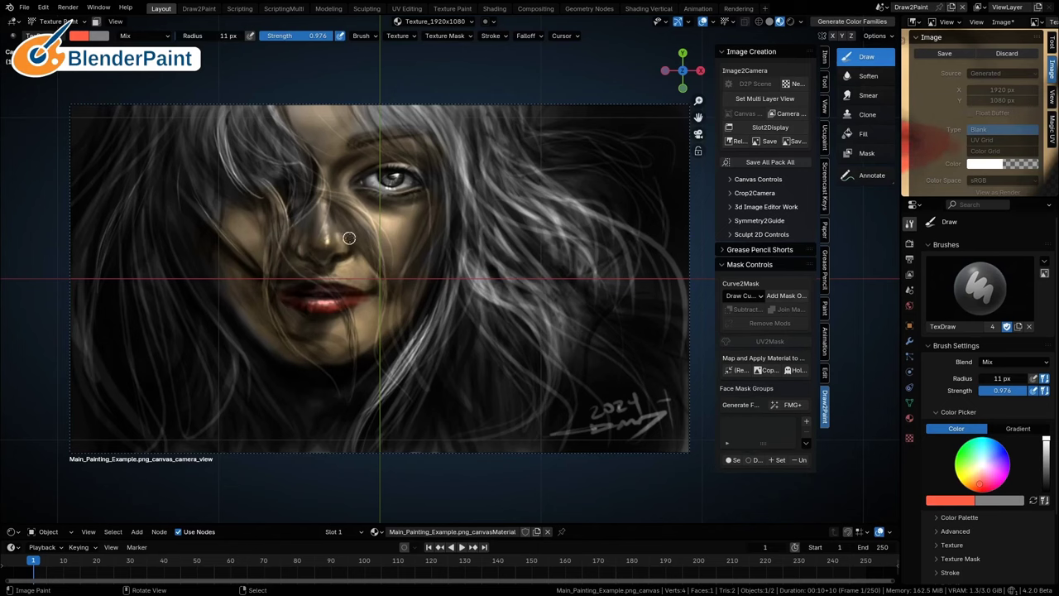
Sample a color from the face, set the brush radius to 24 px, and paint over the lips to mute the red.
{"action": "key", "text": "s"}
{"action": "key", "text": "f"}
{"action": "left_click", "coordinate": [378, 322]}
{"action": "left_click_drag", "start_coordinate": [324, 306], "coordinate": [299, 304]}
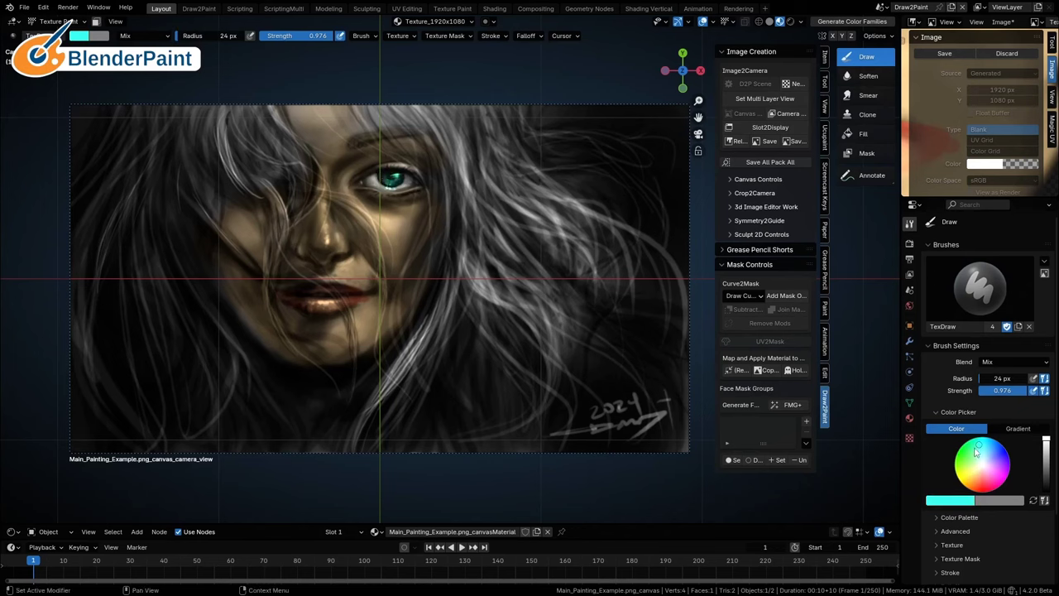
Set the brush radius to 61 px and paint bright green over the hair on both sides of the face.
{"action": "key", "text": "f"}
{"action": "left_click", "coordinate": [438, 141]}
{"action": "mouse_move", "coordinate": [391, 100]}
{"action": "left_mouse_down"}
{"action": "mouse_move", "coordinate": [487, 243]}
{"action": "mouse_move", "coordinate": [461, 116]}
{"action": "mouse_move", "coordinate": [353, 416]}
{"action": "left_mouse_up"}
{"action": "mouse_move", "coordinate": [472, 339]}
{"action": "left_mouse_down"}
{"action": "mouse_move", "coordinate": [534, 326]}
{"action": "mouse_move", "coordinate": [501, 213]}
{"action": "mouse_move", "coordinate": [647, 354]}
{"action": "left_mouse_up"}
{"action": "mouse_move", "coordinate": [345, 111]}
{"action": "left_mouse_down"}
{"action": "mouse_move", "coordinate": [170, 187]}
{"action": "mouse_move", "coordinate": [194, 402]}
{"action": "mouse_move", "coordinate": [203, 194]}
{"action": "left_mouse_up"}
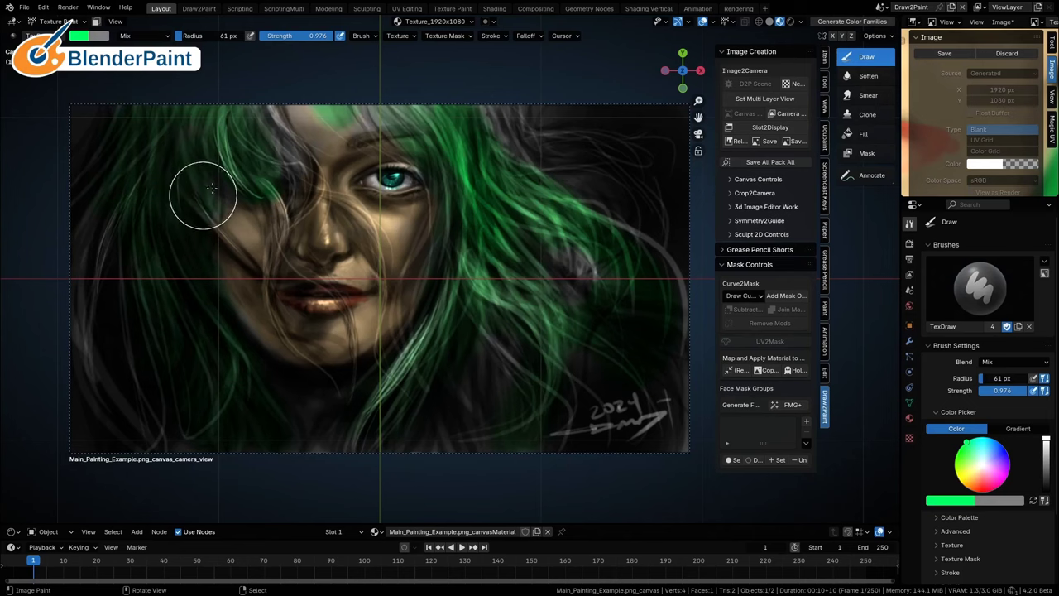
Reload the texture image to discard its paint, and brush pale yellow over the flowing hair and the forehead locks.
{"action": "left_click", "coordinate": [737, 142]}
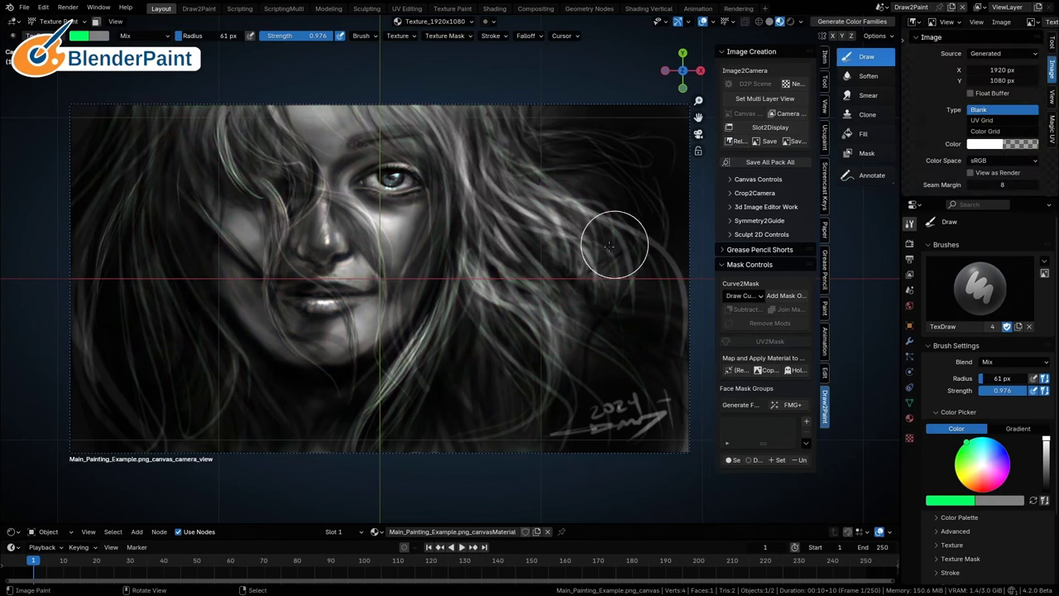
{"action": "mouse_move", "coordinate": [554, 337]}
{"action": "middle_mouse_down", "text": "shift"}
{"action": "mouse_move", "coordinate": [562, 326]}
{"action": "mouse_move", "coordinate": [571, 348]}
{"action": "mouse_move", "coordinate": [585, 303]}
{"action": "middle_mouse_up", "text": "shift"}
{"action": "left_click", "coordinate": [976, 468]}
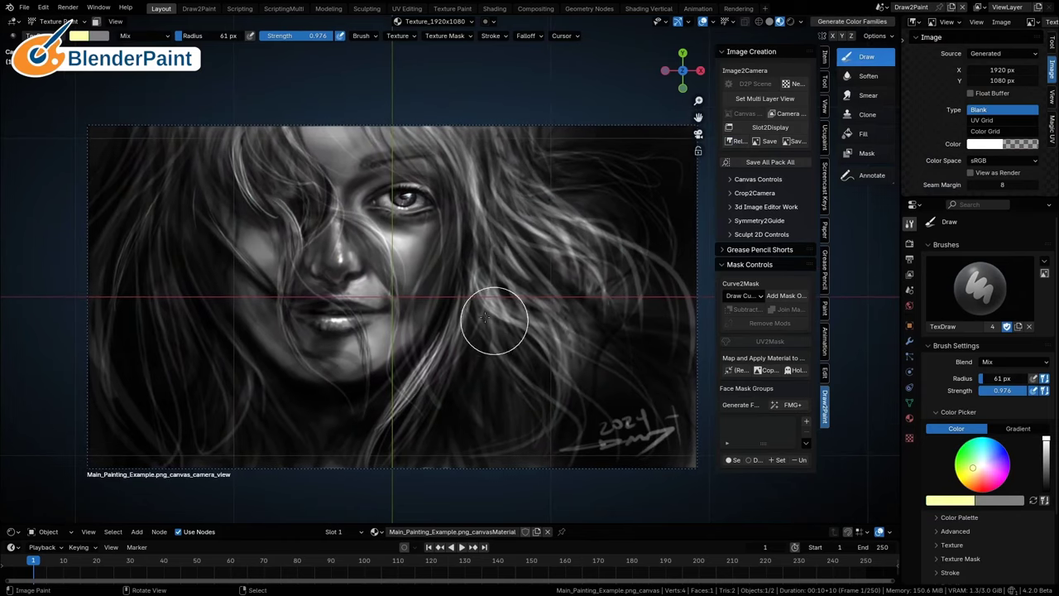
{"action": "mouse_move", "coordinate": [456, 307]}
{"action": "middle_mouse_down"}
{"action": "mouse_move", "coordinate": [480, 245]}
{"action": "mouse_move", "coordinate": [525, 232]}
{"action": "mouse_move", "coordinate": [529, 248]}
{"action": "middle_mouse_up"}
{"action": "mouse_move", "coordinate": [480, 160]}
{"action": "left_mouse_down"}
{"action": "mouse_move", "coordinate": [496, 237]}
{"action": "mouse_move", "coordinate": [466, 187]}
{"action": "mouse_move", "coordinate": [455, 283]}
{"action": "mouse_move", "coordinate": [508, 141]}
{"action": "mouse_move", "coordinate": [529, 170]}
{"action": "mouse_move", "coordinate": [511, 276]}
{"action": "mouse_move", "coordinate": [603, 365]}
{"action": "left_mouse_up"}
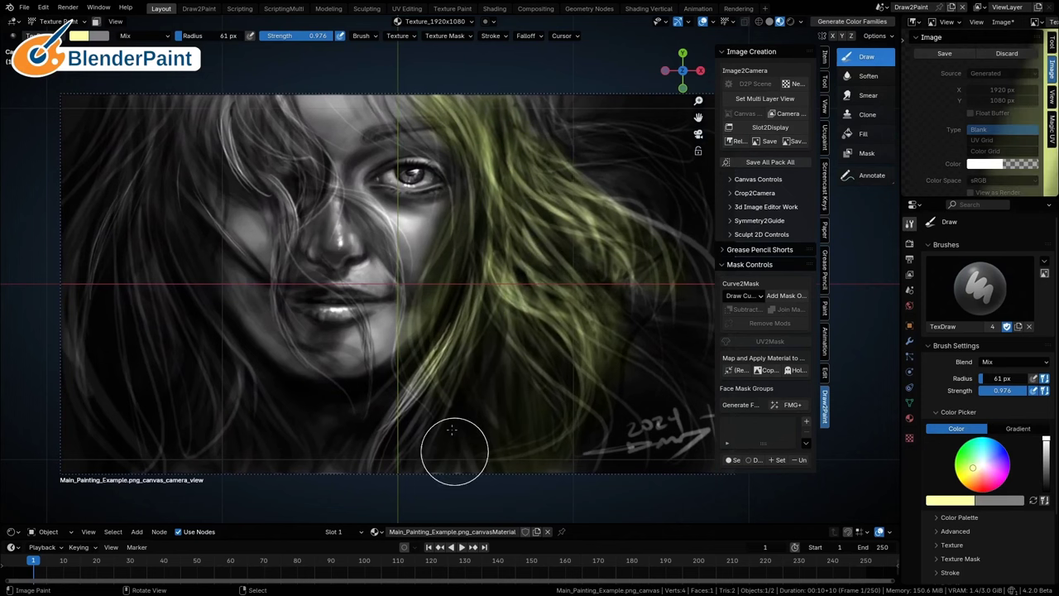
{"action": "mouse_move", "coordinate": [249, 227]}
{"action": "left_mouse_down"}
{"action": "mouse_move", "coordinate": [249, 161]}
{"action": "mouse_move", "coordinate": [278, 182]}
{"action": "mouse_move", "coordinate": [149, 118]}
{"action": "left_mouse_up"}
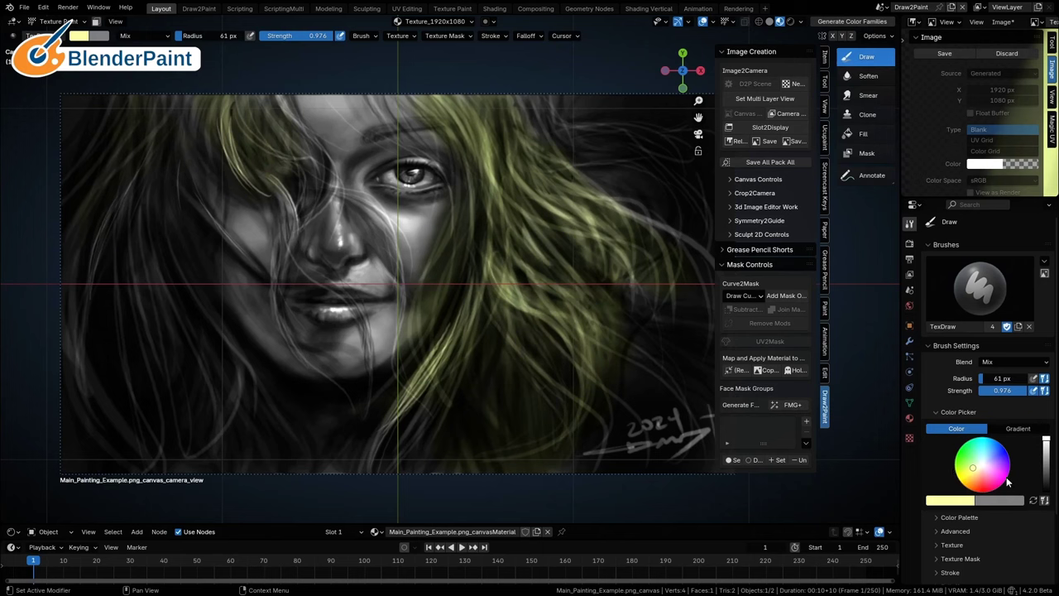
Choose a darker brown brush color and paint it over the dark hair and across the yellow strands.
{"action": "left_click", "coordinate": [1045, 468]}
{"action": "left_click", "coordinate": [973, 478]}
{"action": "mouse_move", "coordinate": [289, 225]}
{"action": "left_mouse_down"}
{"action": "mouse_move", "coordinate": [161, 154]}
{"action": "mouse_move", "coordinate": [220, 409]}
{"action": "mouse_move", "coordinate": [156, 324]}
{"action": "mouse_move", "coordinate": [77, 433]}
{"action": "left_mouse_up"}
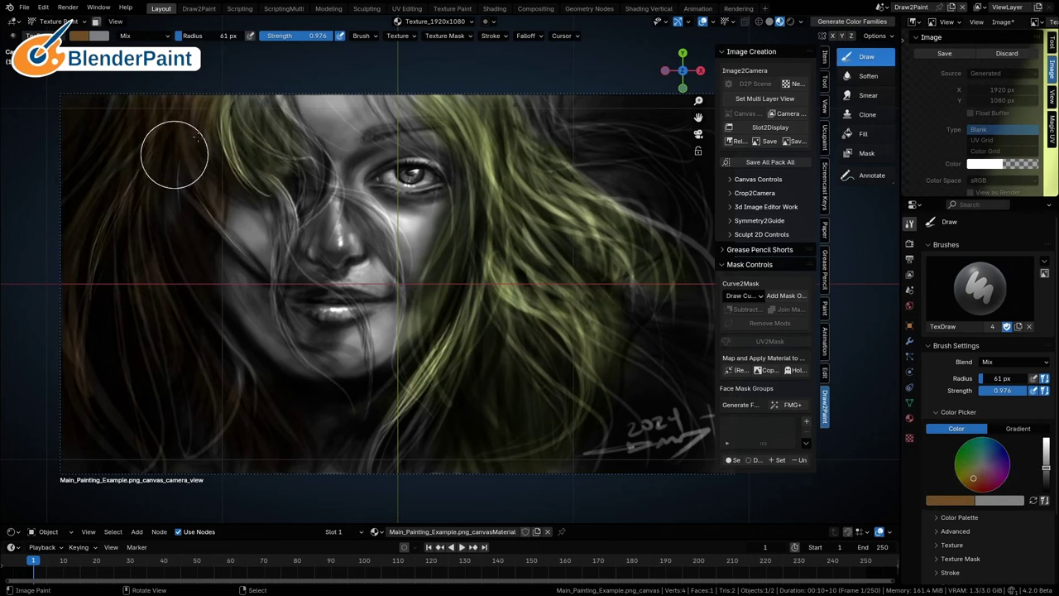
{"action": "mouse_move", "coordinate": [539, 147]}
{"action": "left_mouse_down"}
{"action": "mouse_move", "coordinate": [681, 174]}
{"action": "mouse_move", "coordinate": [567, 184]}
{"action": "mouse_move", "coordinate": [609, 340]}
{"action": "mouse_move", "coordinate": [505, 421]}
{"action": "mouse_move", "coordinate": [520, 361]}
{"action": "mouse_move", "coordinate": [455, 343]}
{"action": "left_mouse_up"}
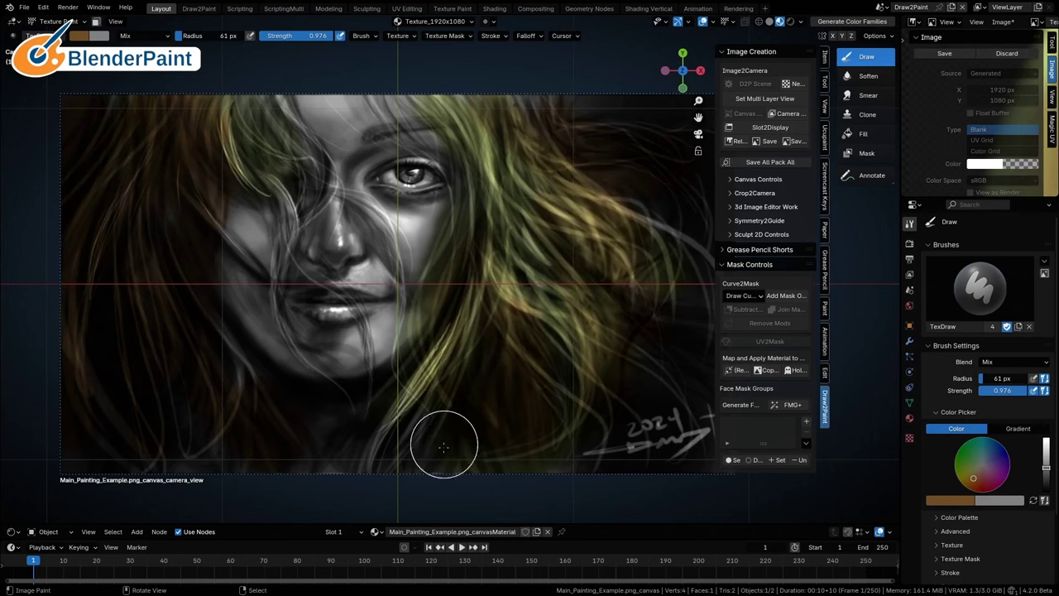
Widen the sidebar to reveal the full image button labels, and try to save Texture_1920x1080 with the Draw2Paint Save command.
{"action": "scroll", "coordinate": [444, 444], "scroll_direction": "down", "scroll_amount": 2}
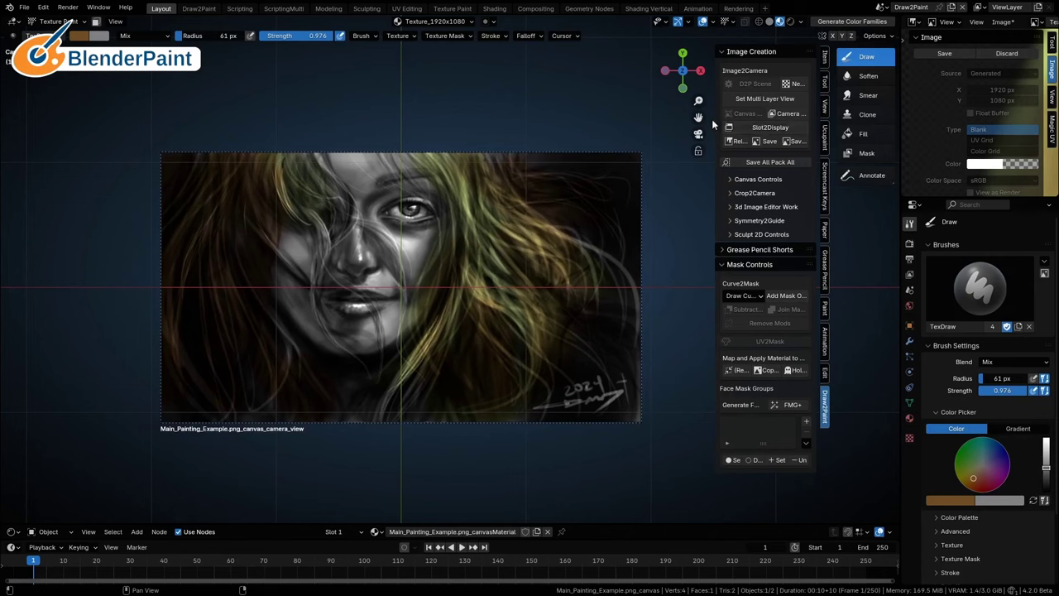
{"action": "left_click_drag", "start_coordinate": [717, 120], "coordinate": [681, 121]}
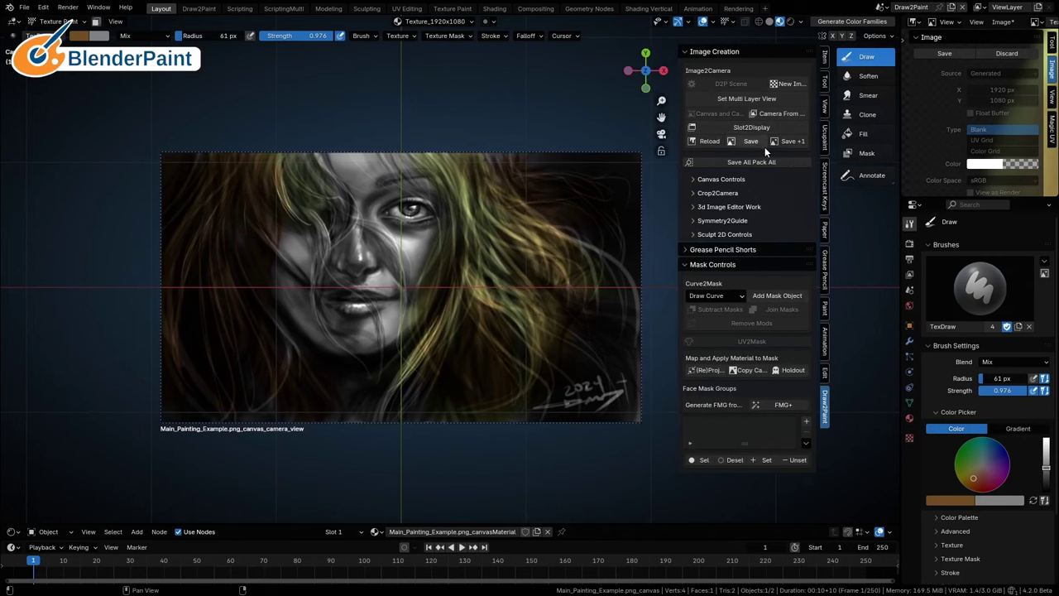
{"action": "scroll", "coordinate": [529, 258], "scroll_direction": "up", "scroll_amount": 2}
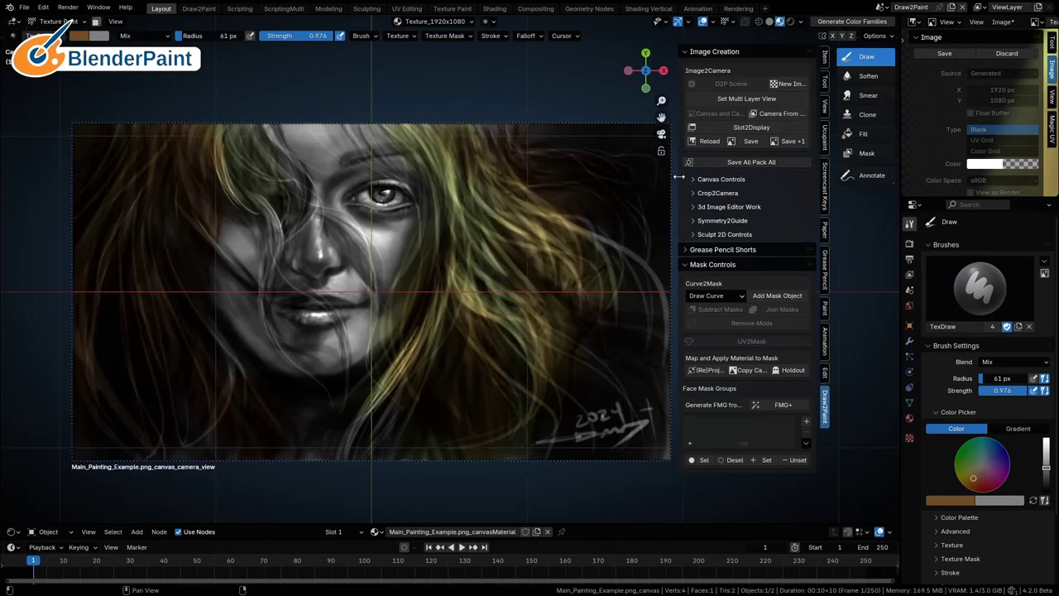
{"action": "middle_click_drag", "start_coordinate": [492, 224], "coordinate": [492, 214], "text": "shift"}
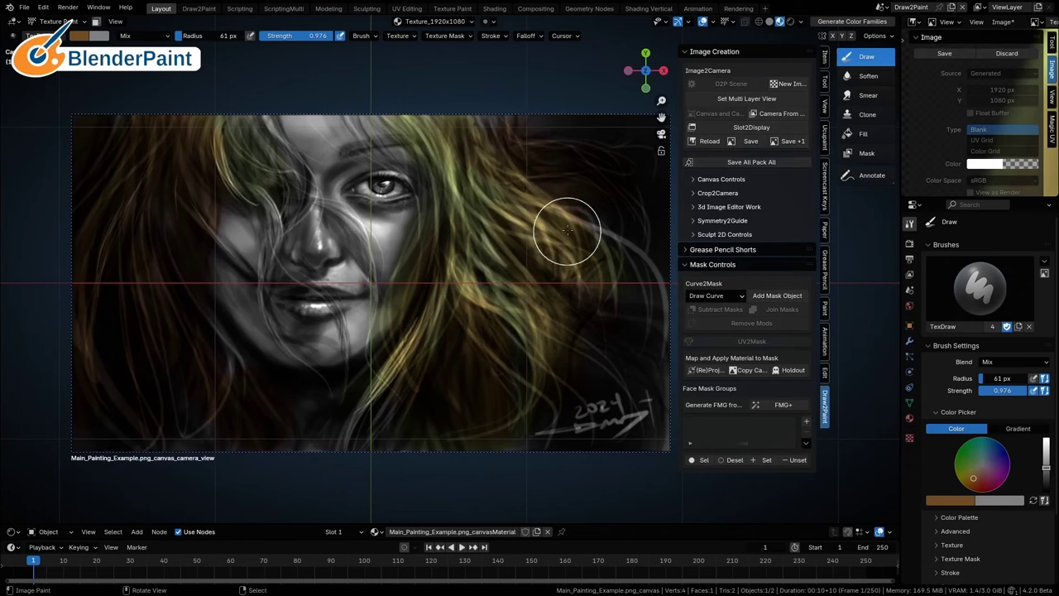
{"action": "left_click", "coordinate": [454, 22]}
{"action": "left_click", "coordinate": [761, 141]}
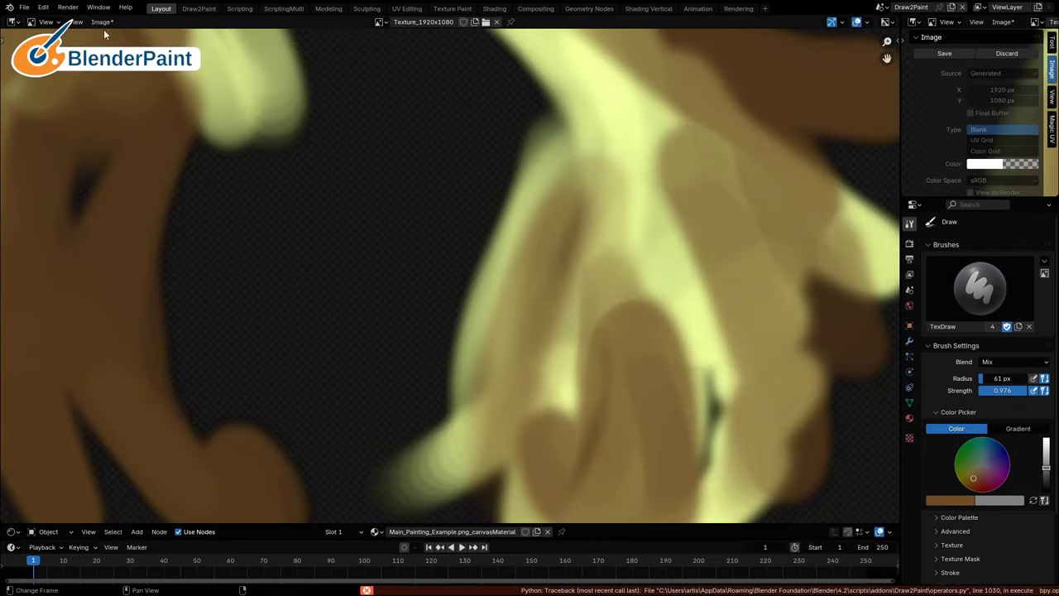
Save the texture image as "Texture_1920x1080 new.png" in the D2P Examples folder on the Desktop.
{"action": "left_click", "coordinate": [99, 25]}
{"action": "left_click", "coordinate": [145, 147]}
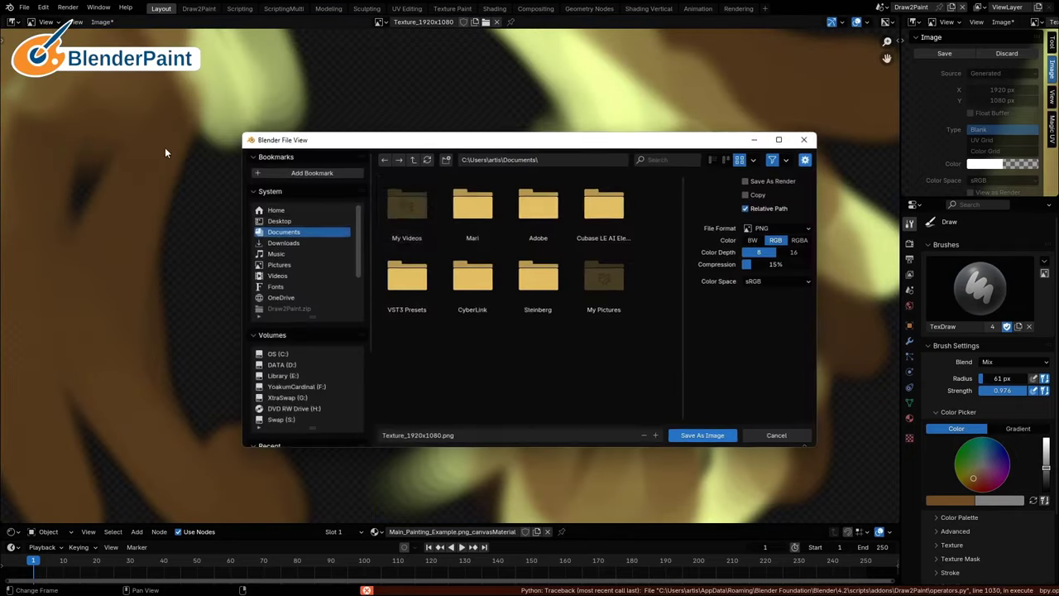
{"action": "left_click", "coordinate": [294, 221]}
{"action": "double_click", "coordinate": [412, 212]}
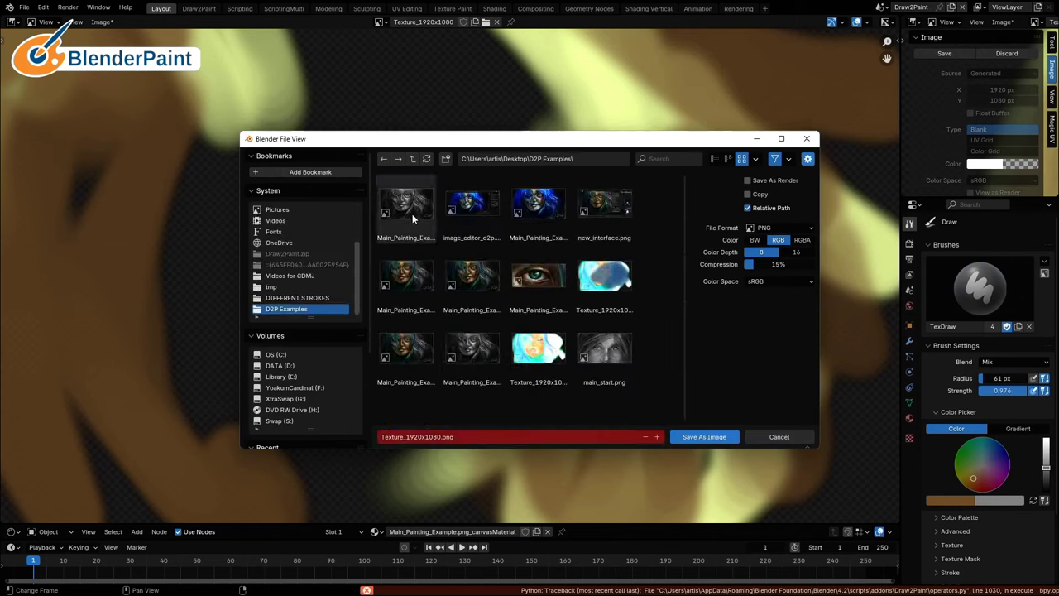
{"action": "left_click", "coordinate": [441, 437]}
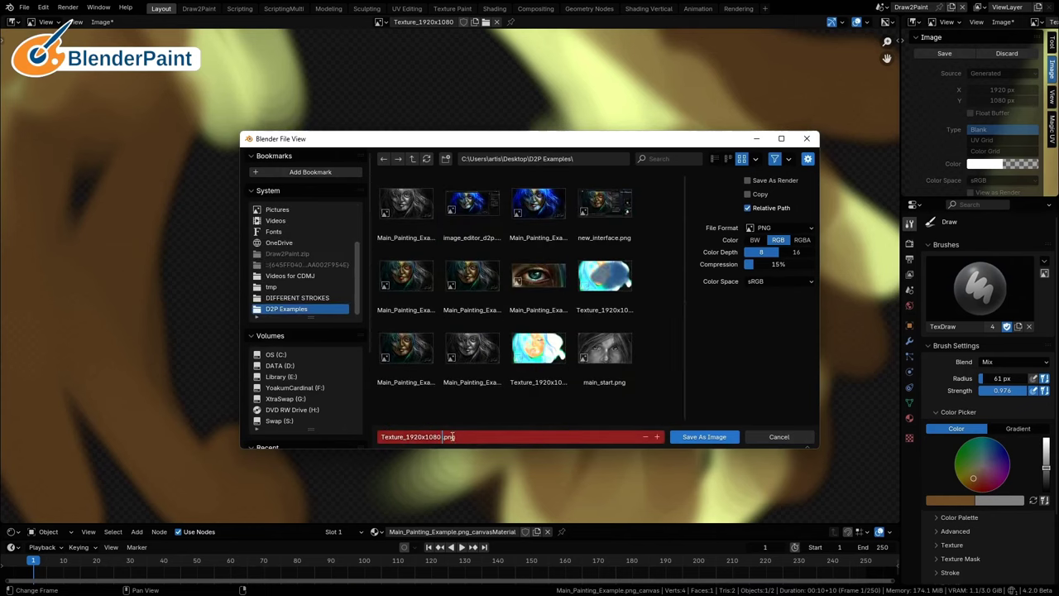
{"action": "key", "text": "Return"}
{"action": "left_click", "coordinate": [704, 436]}
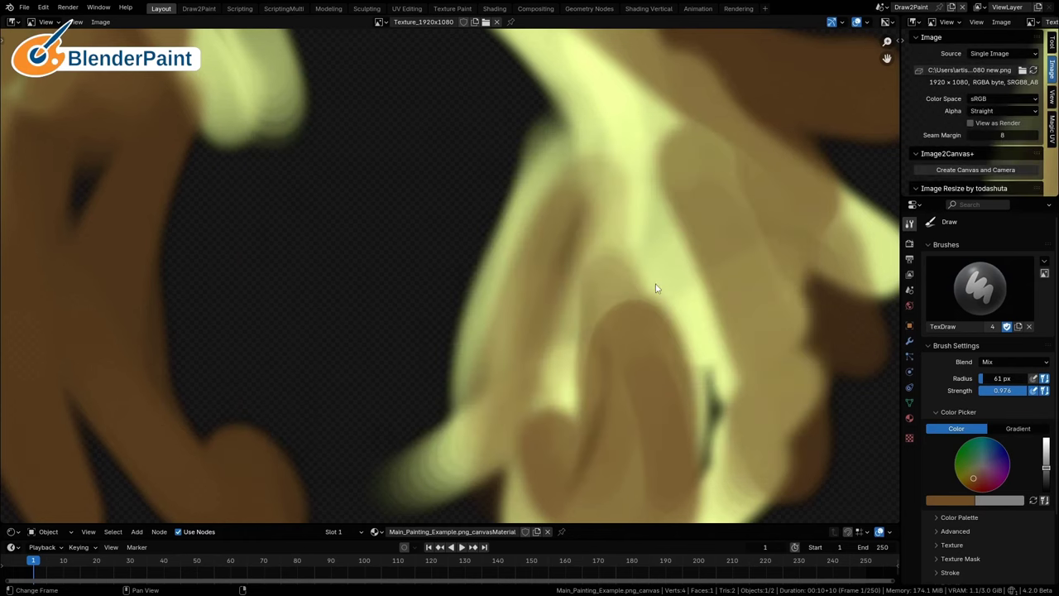
Switch the main editing area from the image editor back to the 3D Viewport showing the painted canvas.
{"action": "left_click", "coordinate": [12, 21]}
{"action": "left_click", "coordinate": [10, 49]}
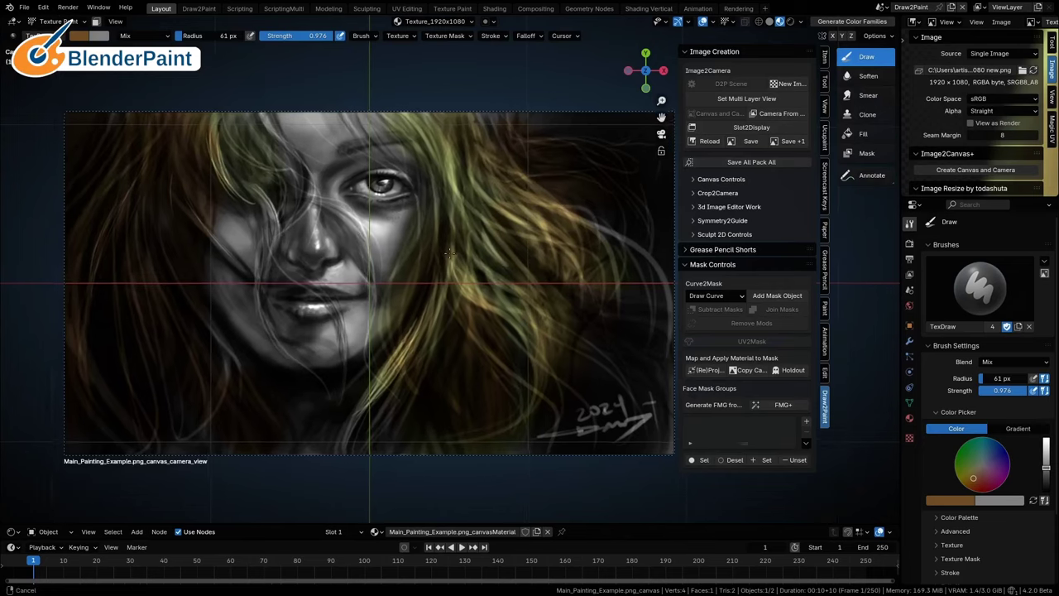
{"action": "middle_click_drag", "start_coordinate": [493, 253], "coordinate": [506, 235], "text": "shift"}
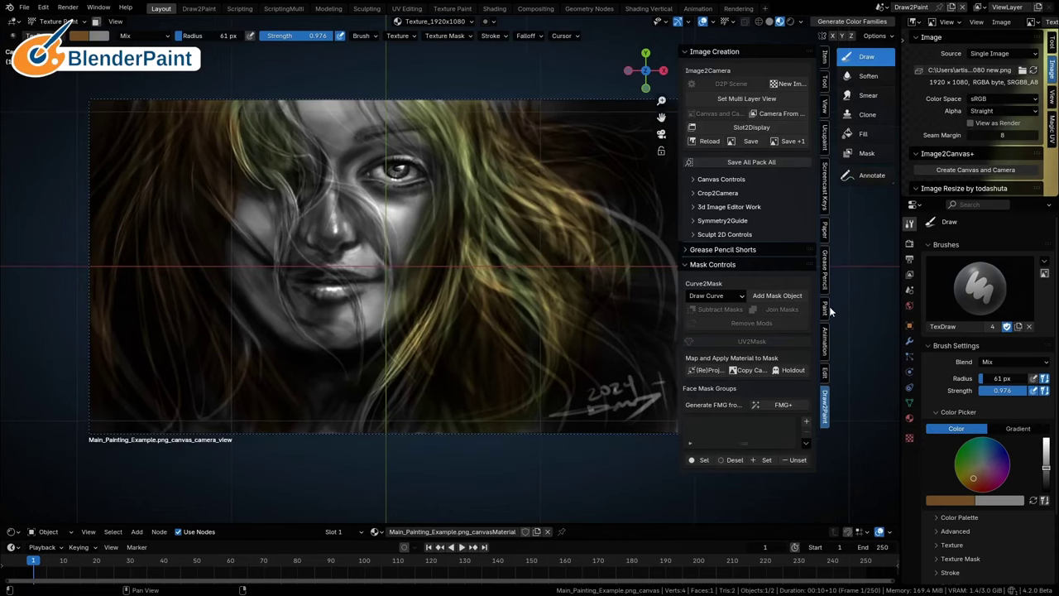
Paint the hair on both sides of the face dark blue with a 127 px brush and save an incremental copy of the texture.
{"action": "left_click_drag", "start_coordinate": [996, 457], "coordinate": [1005, 449]}
{"action": "key", "text": "f"}
{"action": "left_click", "coordinate": [576, 271]}
{"action": "mouse_move", "coordinate": [520, 237]}
{"action": "left_mouse_down"}
{"action": "mouse_move", "coordinate": [461, 67]}
{"action": "mouse_move", "coordinate": [472, 107]}
{"action": "mouse_move", "coordinate": [579, 173]}
{"action": "mouse_move", "coordinate": [519, 339]}
{"action": "mouse_move", "coordinate": [449, 319]}
{"action": "mouse_move", "coordinate": [548, 389]}
{"action": "mouse_move", "coordinate": [582, 390]}
{"action": "mouse_move", "coordinate": [530, 267]}
{"action": "left_mouse_up"}
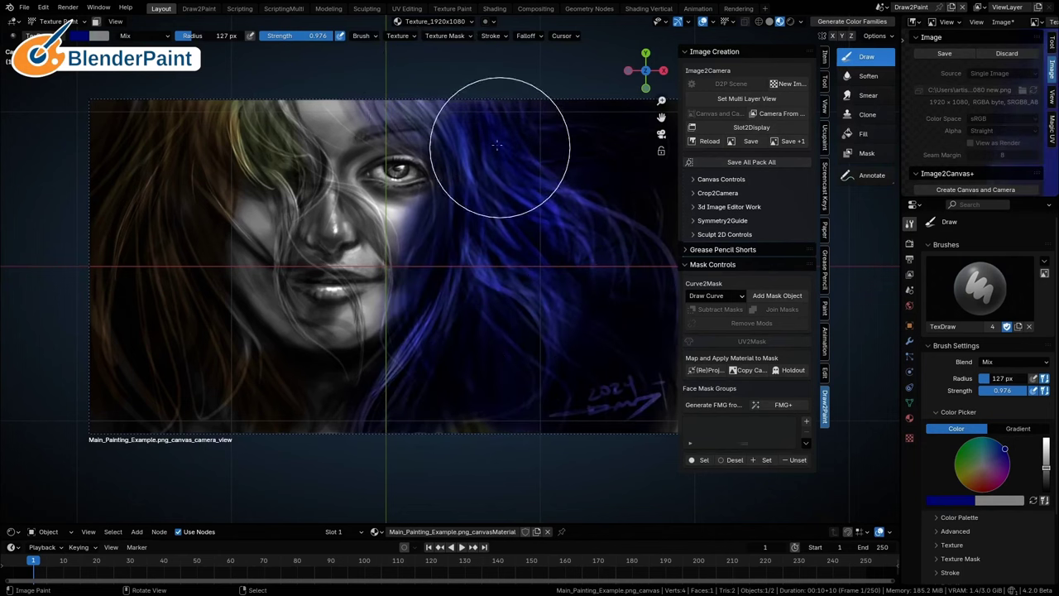
{"action": "mouse_move", "coordinate": [376, 100]}
{"action": "left_mouse_down"}
{"action": "mouse_move", "coordinate": [207, 174]}
{"action": "mouse_move", "coordinate": [224, 130]}
{"action": "mouse_move", "coordinate": [175, 243]}
{"action": "mouse_move", "coordinate": [247, 380]}
{"action": "mouse_move", "coordinate": [309, 409]}
{"action": "mouse_move", "coordinate": [377, 395]}
{"action": "left_mouse_up"}
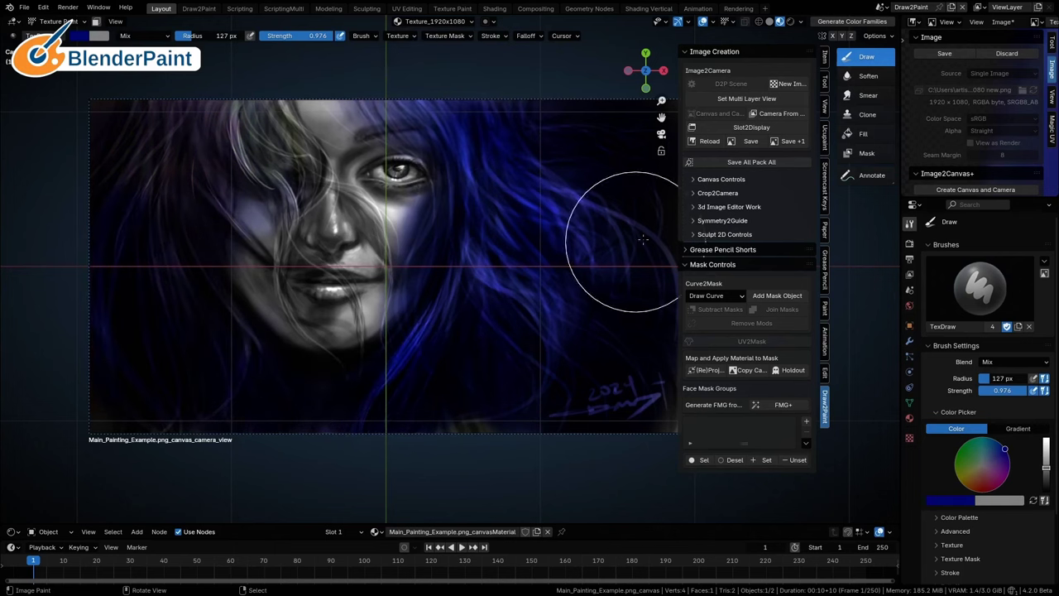
{"action": "left_click", "coordinate": [792, 142]}
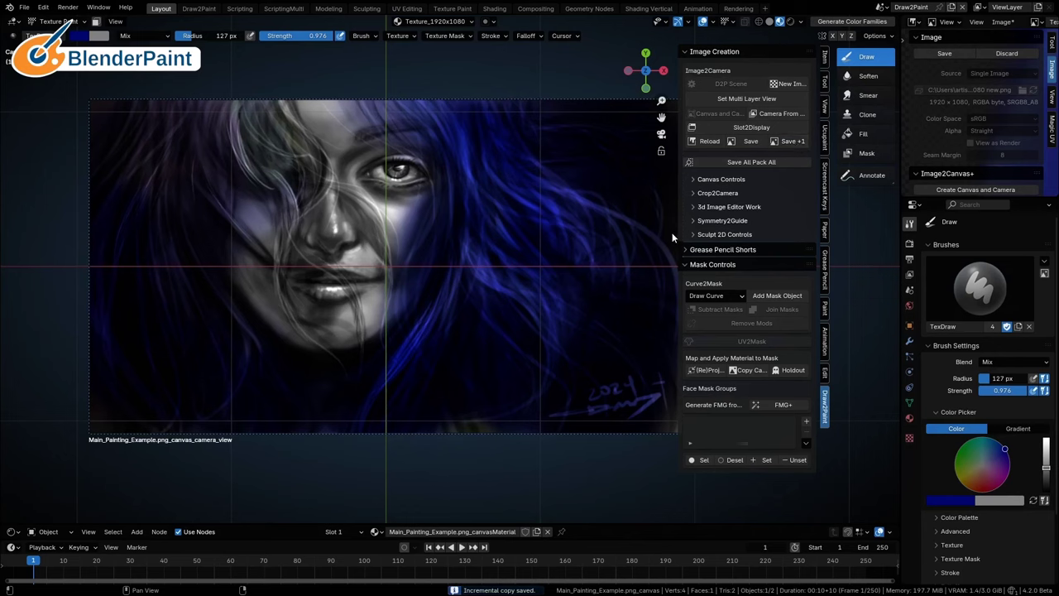
Turn the small image editor into a wider File Browser and open the D2P Examples folder on the Desktop as a vertical list.
{"action": "left_click", "coordinate": [915, 23]}
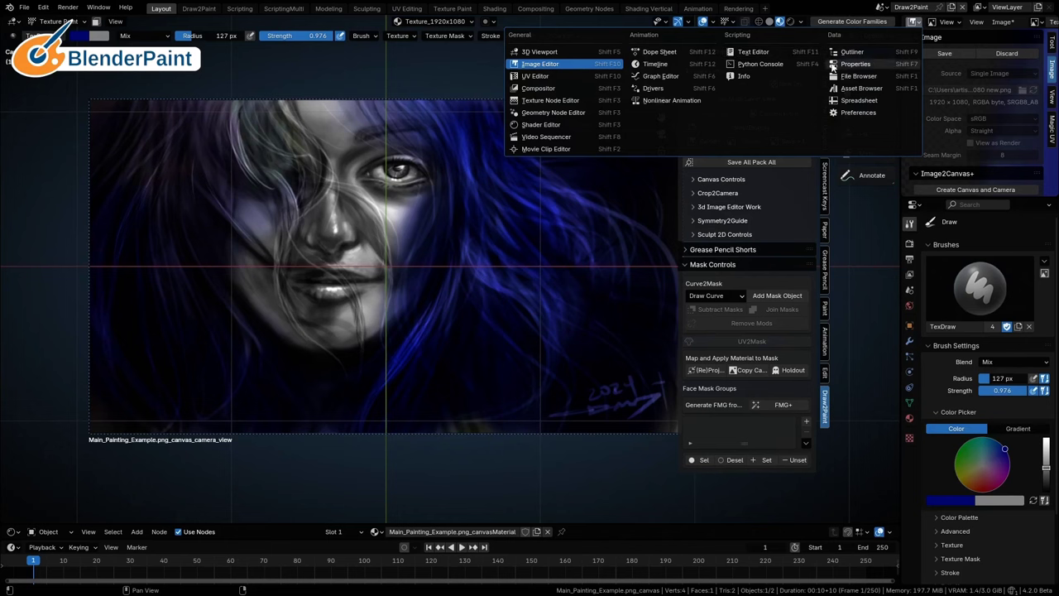
{"action": "left_click", "coordinate": [845, 76]}
{"action": "left_click_drag", "start_coordinate": [900, 85], "coordinate": [734, 85]}
{"action": "left_click", "coordinate": [769, 102]}
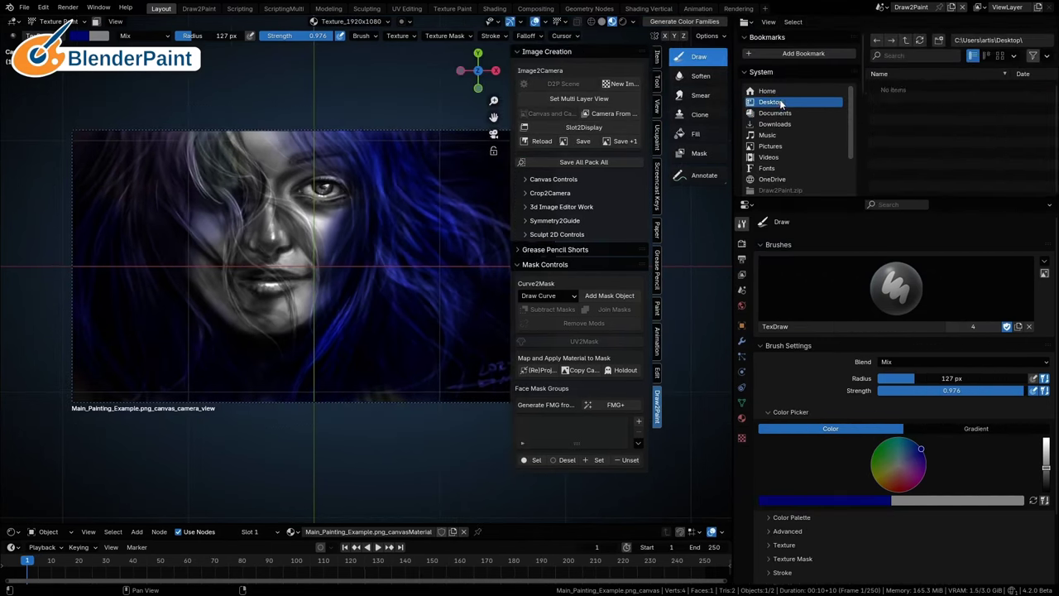
{"action": "left_click", "coordinate": [986, 56]}
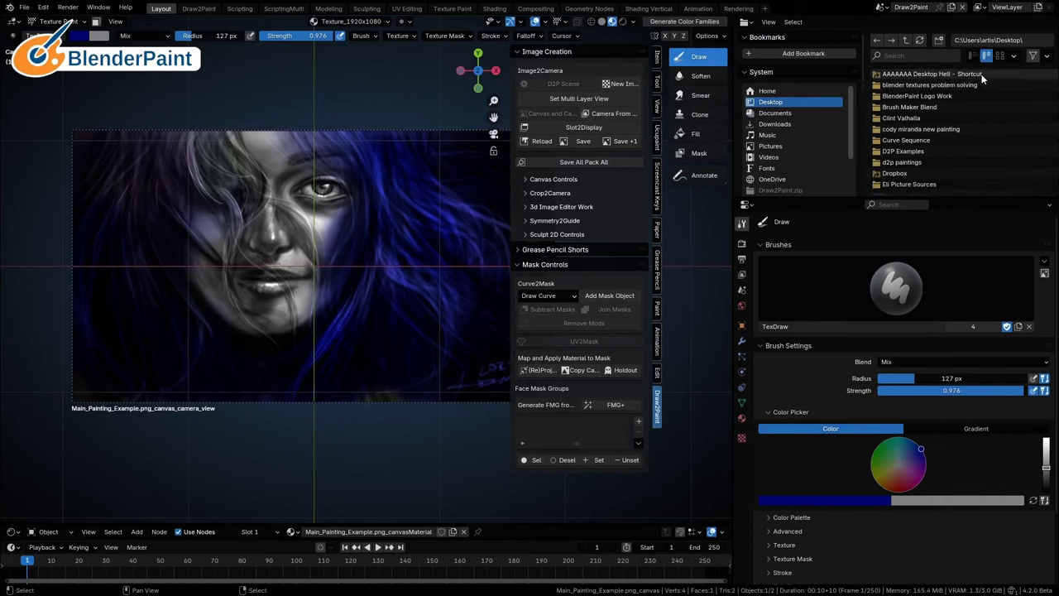
{"action": "left_click", "coordinate": [902, 152]}
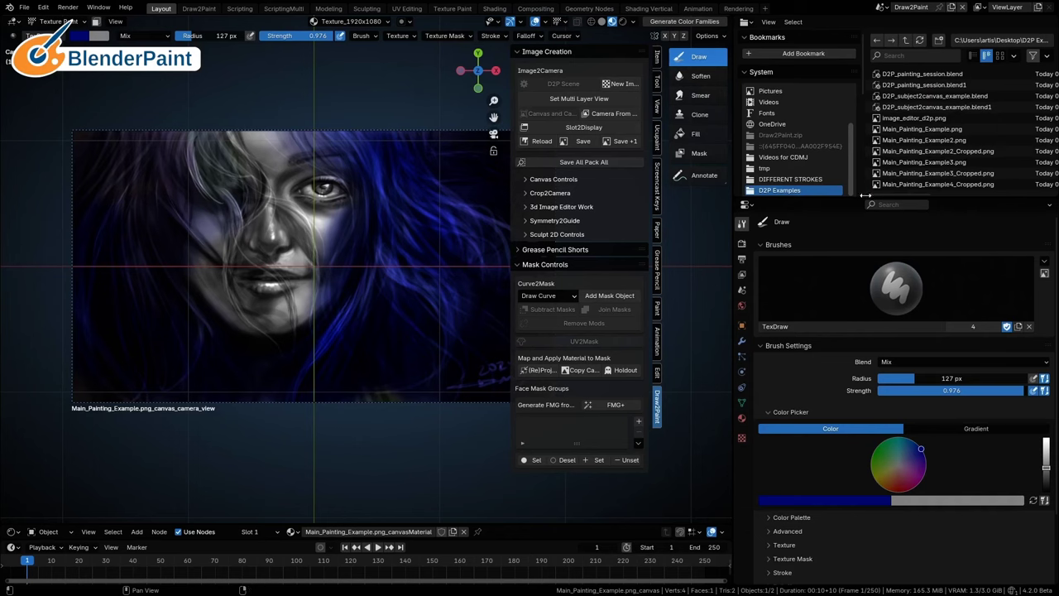
Enlarge the file browser and locate Texture_1920x1080 new.png and its incremental copy Texture_1920x1080 new_0001.png.
{"action": "left_click_drag", "start_coordinate": [864, 197], "coordinate": [864, 304]}
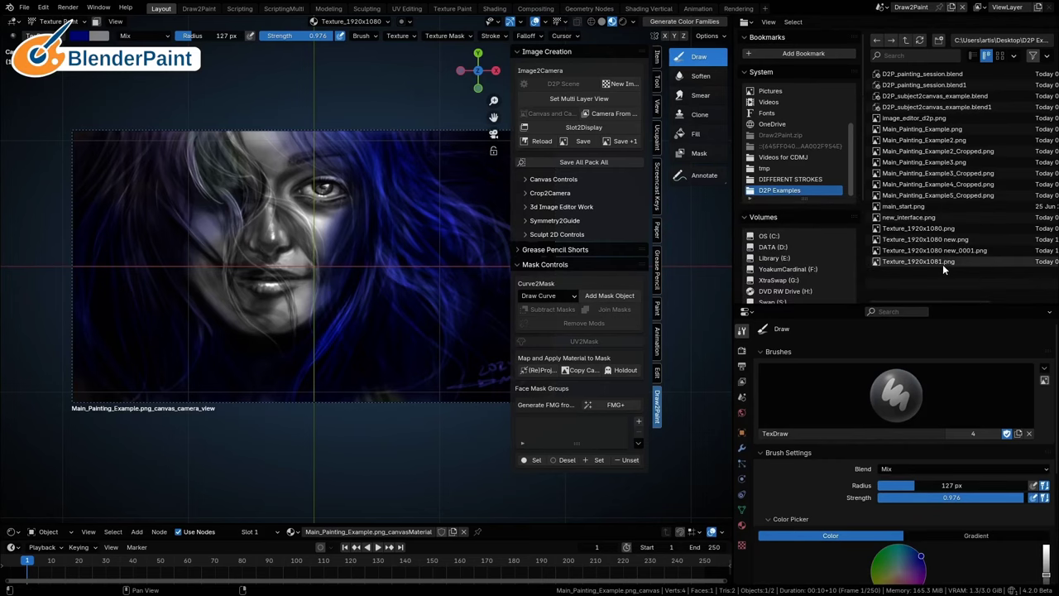
{"action": "left_click", "coordinate": [951, 239]}
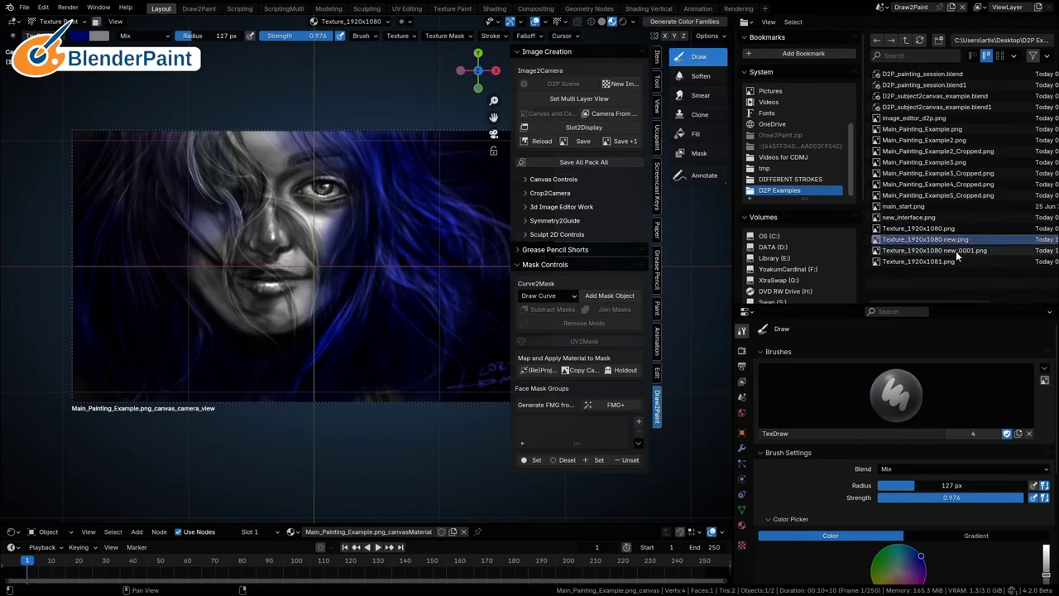
{"action": "left_click", "coordinate": [957, 252]}
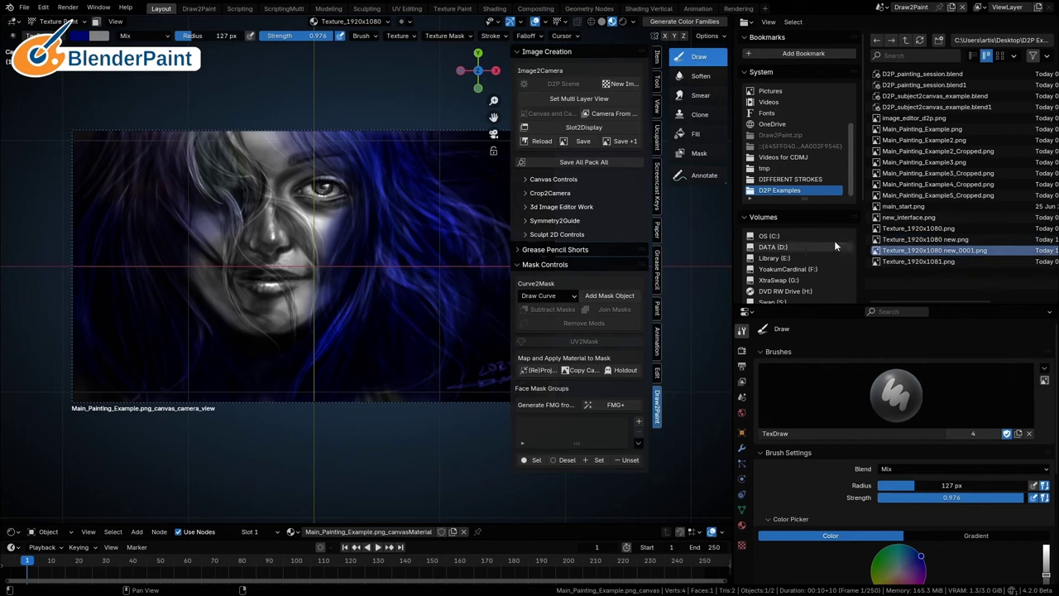
Brush dark blue over the face beside the visible eye, and save and pack all images.
{"action": "middle_click_drag", "start_coordinate": [620, 171], "coordinate": [579, 190], "text": "shift"}
{"action": "mouse_move", "coordinate": [339, 196]}
{"action": "left_mouse_down"}
{"action": "mouse_move", "coordinate": [279, 123]}
{"action": "mouse_move", "coordinate": [390, 208]}
{"action": "mouse_move", "coordinate": [248, 123]}
{"action": "mouse_move", "coordinate": [299, 306]}
{"action": "left_mouse_up"}
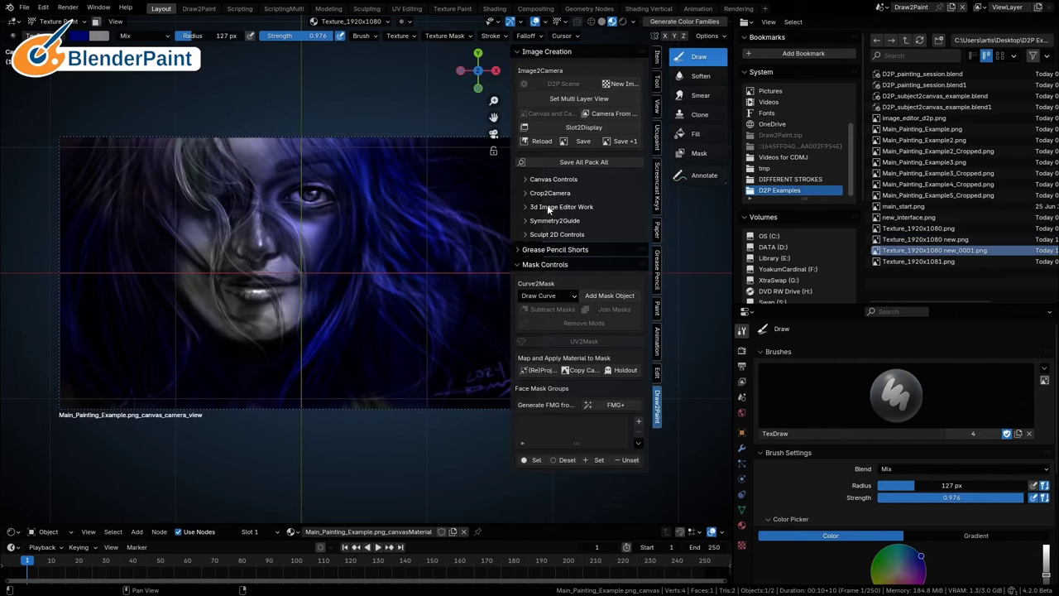
{"action": "left_click", "coordinate": [584, 162]}
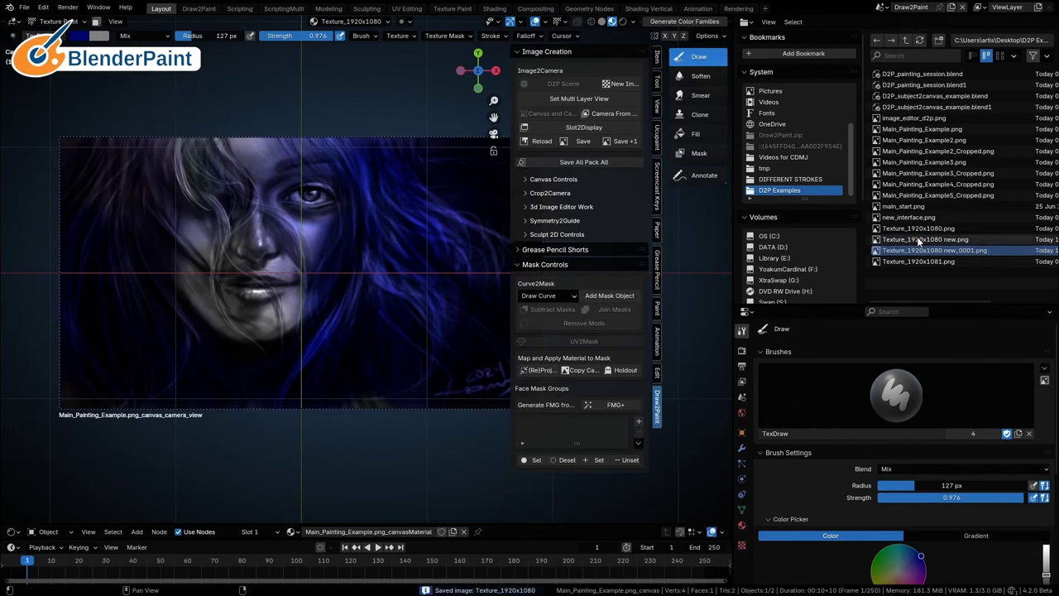
Display the files as thumbnails and reopen the D2P Examples folder to compare the saved texture versions.
{"action": "left_click", "coordinate": [1001, 57]}
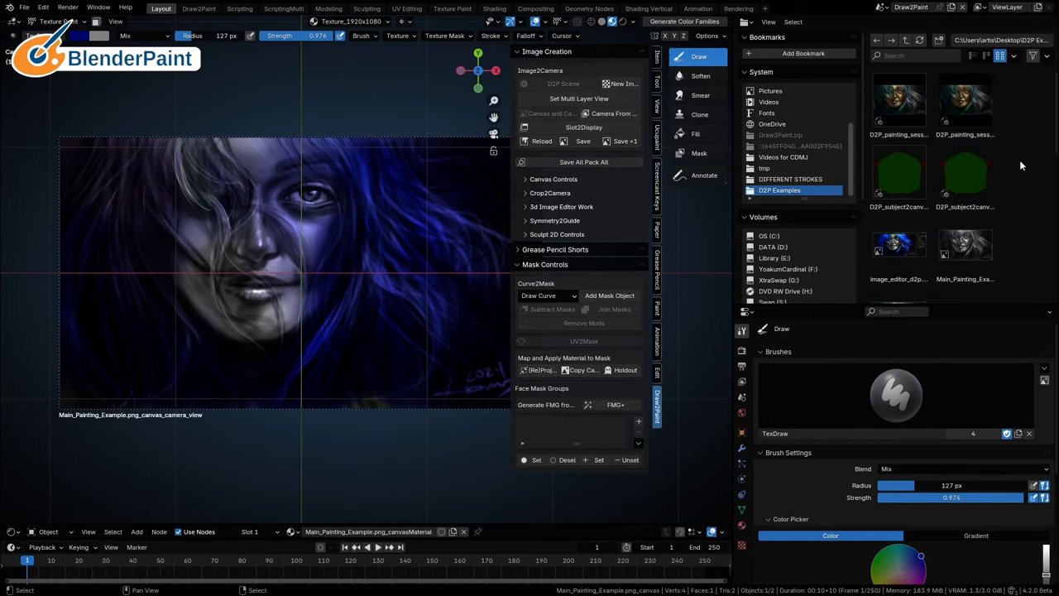
{"action": "key", "text": "alt+Up"}
{"action": "mouse_move", "coordinate": [1054, 92]}
{"action": "left_mouse_down"}
{"action": "mouse_move", "coordinate": [1054, 232]}
{"action": "mouse_move", "coordinate": [1054, 83]}
{"action": "left_mouse_up"}
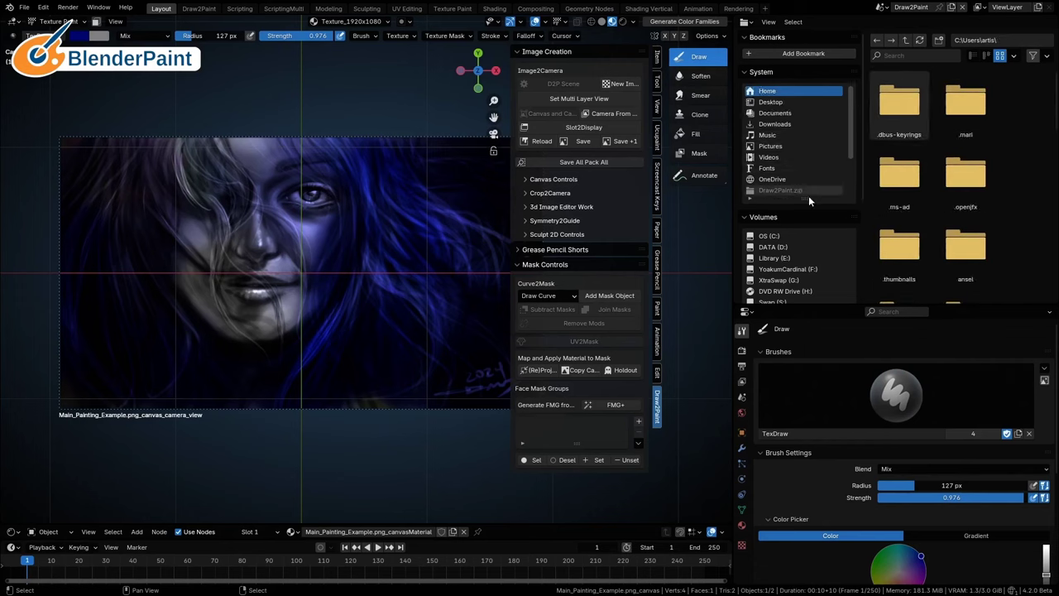
{"action": "scroll", "coordinate": [785, 137], "scroll_direction": "up", "scroll_amount": 1}
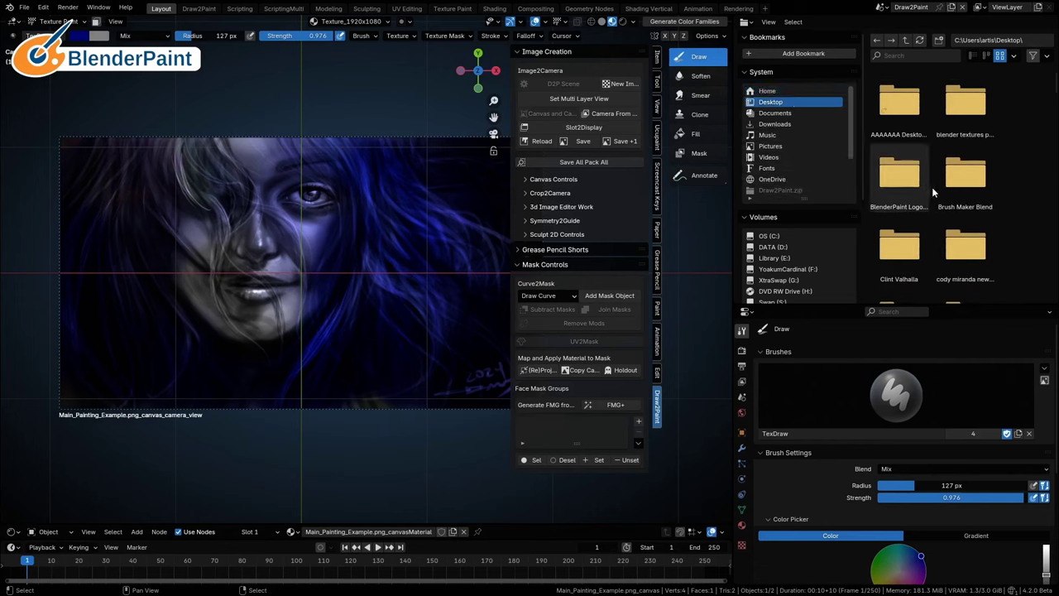
{"action": "left_click_drag", "start_coordinate": [1055, 90], "coordinate": [1053, 249]}
{"action": "double_click", "coordinate": [980, 111]}
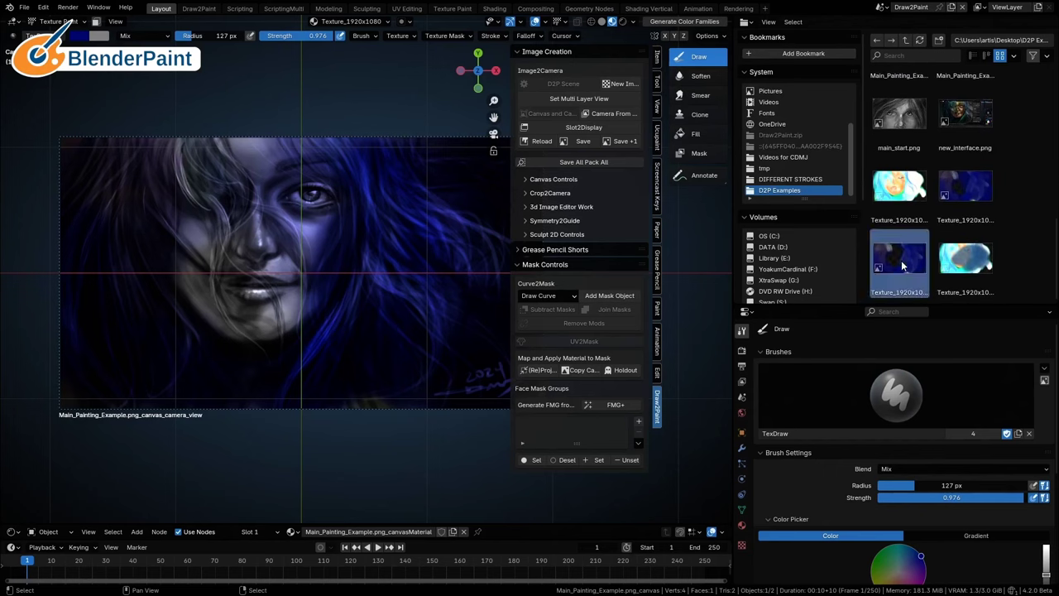
{"action": "left_click", "coordinate": [870, 245]}
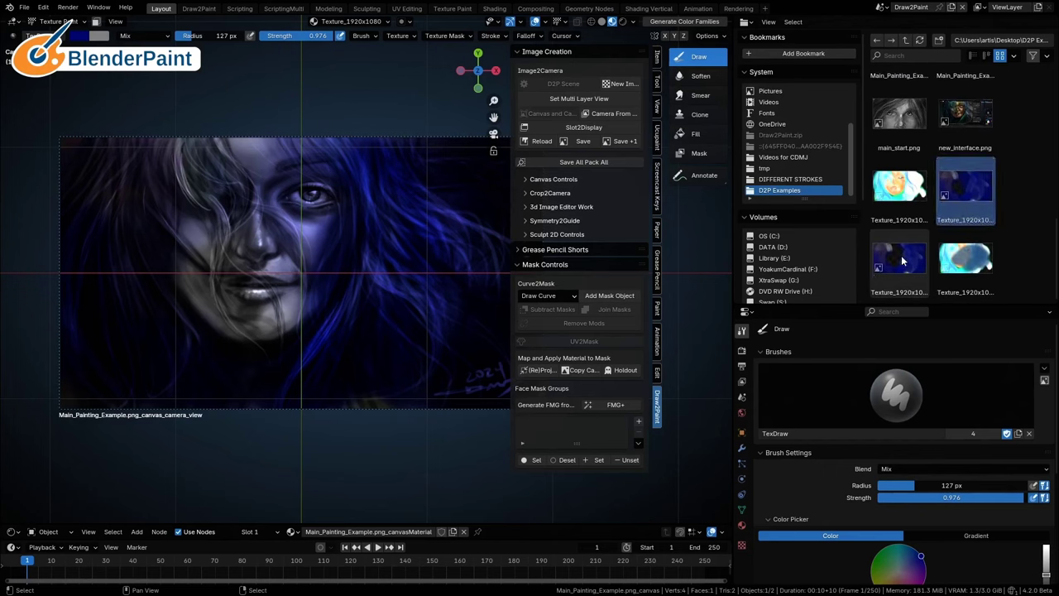
{"action": "scroll", "coordinate": [1049, 206], "scroll_direction": "up", "scroll_amount": 5}
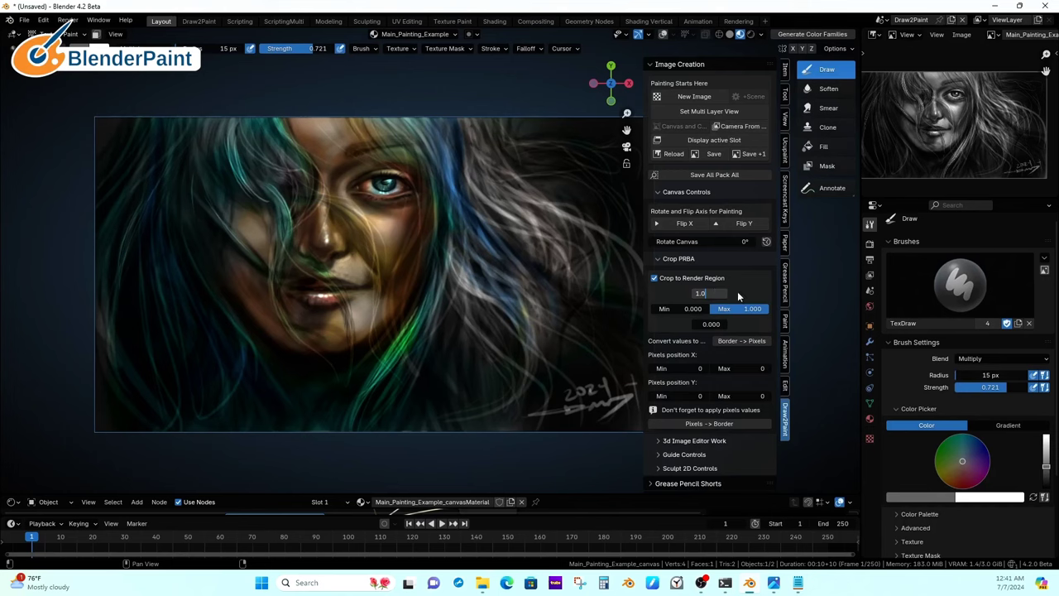
Crop the render region around the eye with top 0.865, horizontal min 0.442, max 0.620 and bottom 0.671, and convert the border to pixels.
{"action": "left_click_drag", "start_coordinate": [739, 296], "coordinate": [721, 296]}
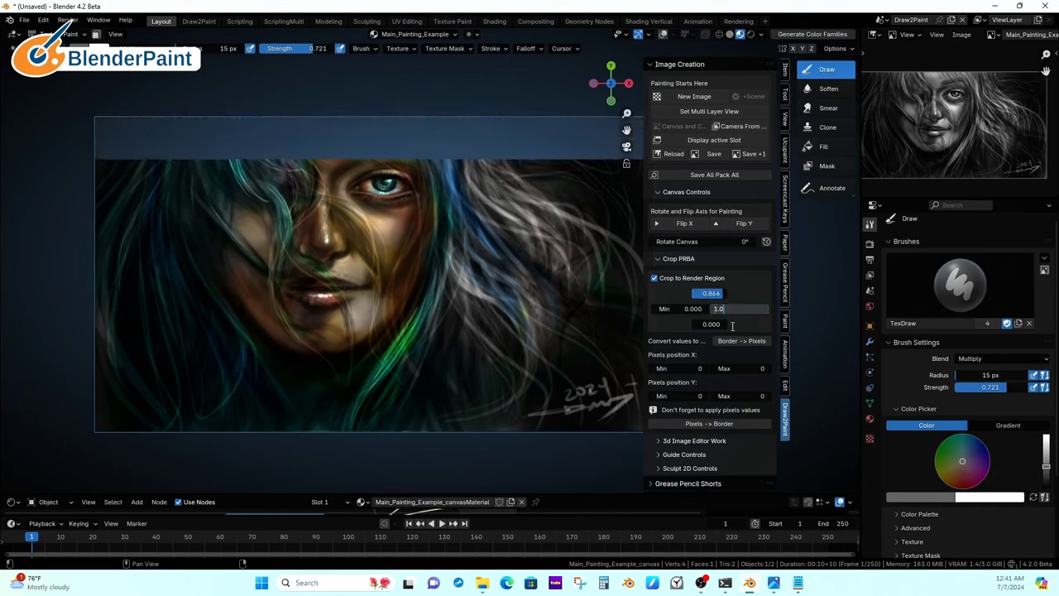
{"action": "key", "text": "Return"}
{"action": "mouse_move", "coordinate": [742, 312]}
{"action": "left_mouse_down"}
{"action": "mouse_move", "coordinate": [701, 310]}
{"action": "mouse_move", "coordinate": [750, 323]}
{"action": "left_mouse_up"}
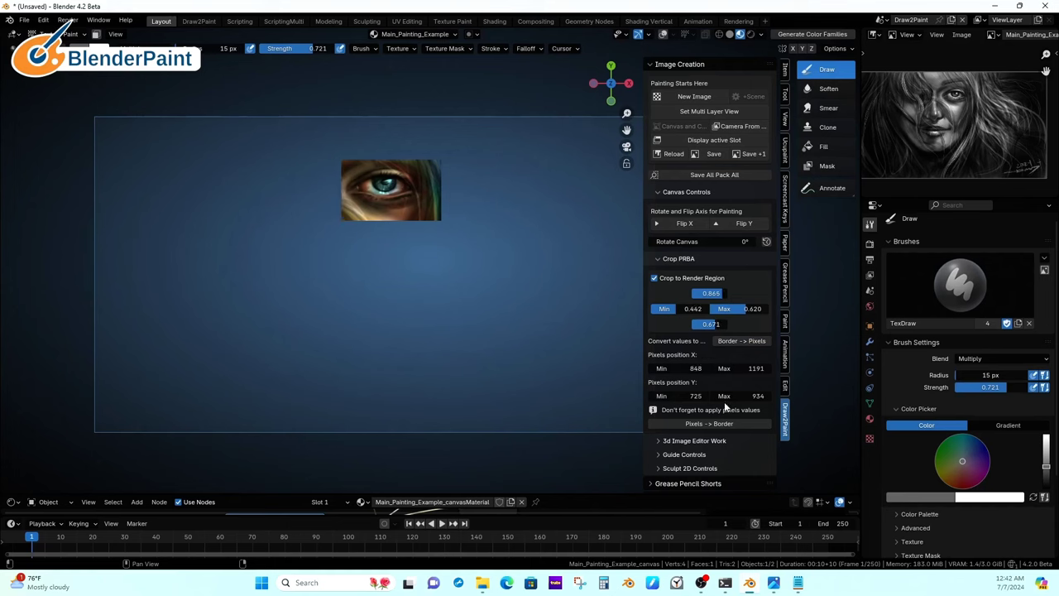
Tighten the eye crop by applying a pixel Y maximum of 922 to the border and raising the bottom edge to 0.716.
{"action": "left_click_drag", "start_coordinate": [733, 396], "coordinate": [704, 397]}
{"action": "left_click", "coordinate": [721, 423]}
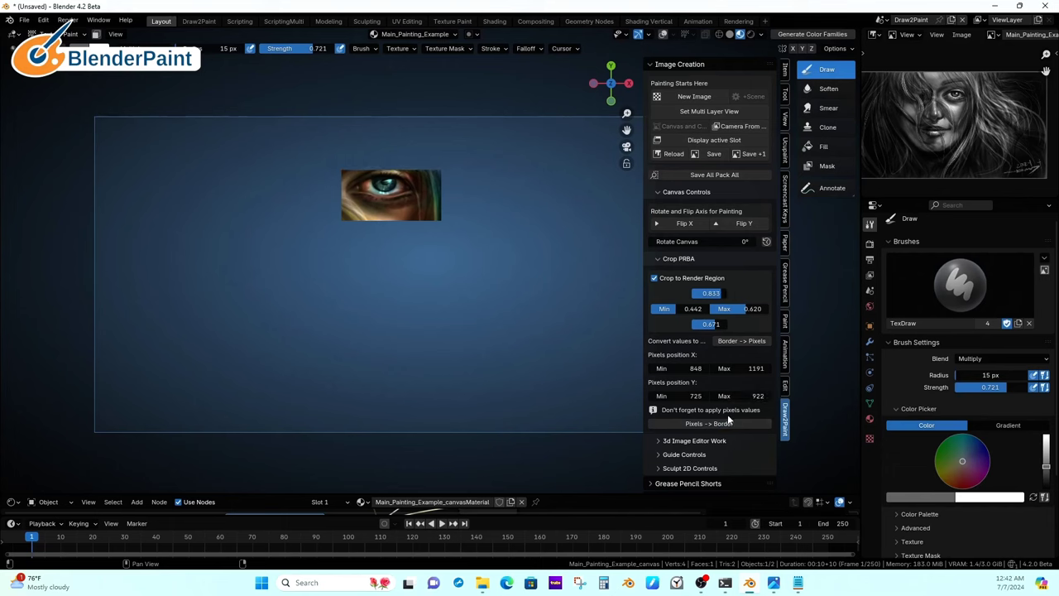
{"action": "left_click", "coordinate": [723, 423]}
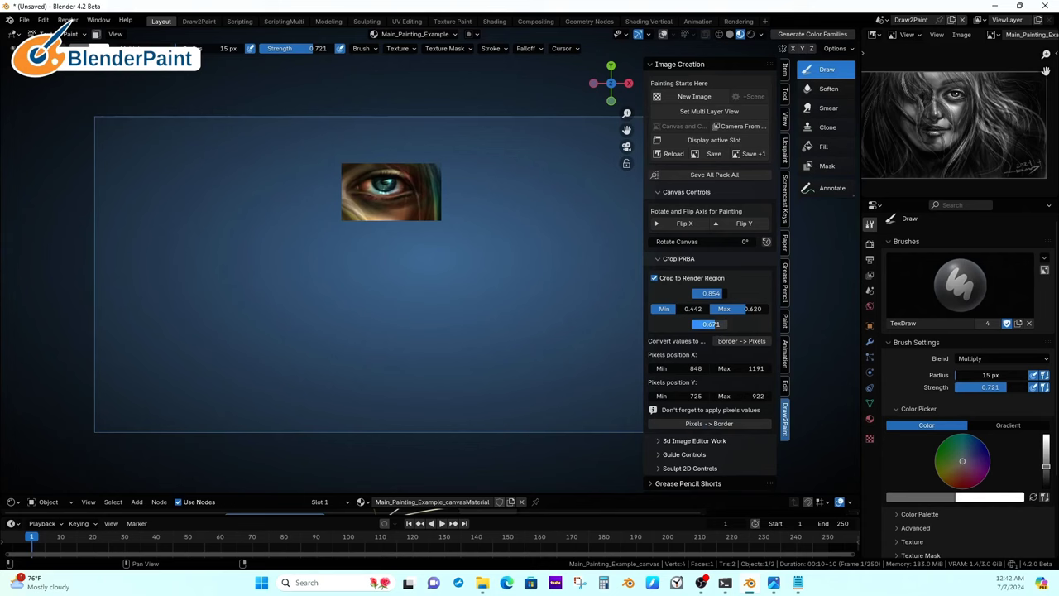
{"action": "left_click_drag", "start_coordinate": [715, 323], "coordinate": [717, 324]}
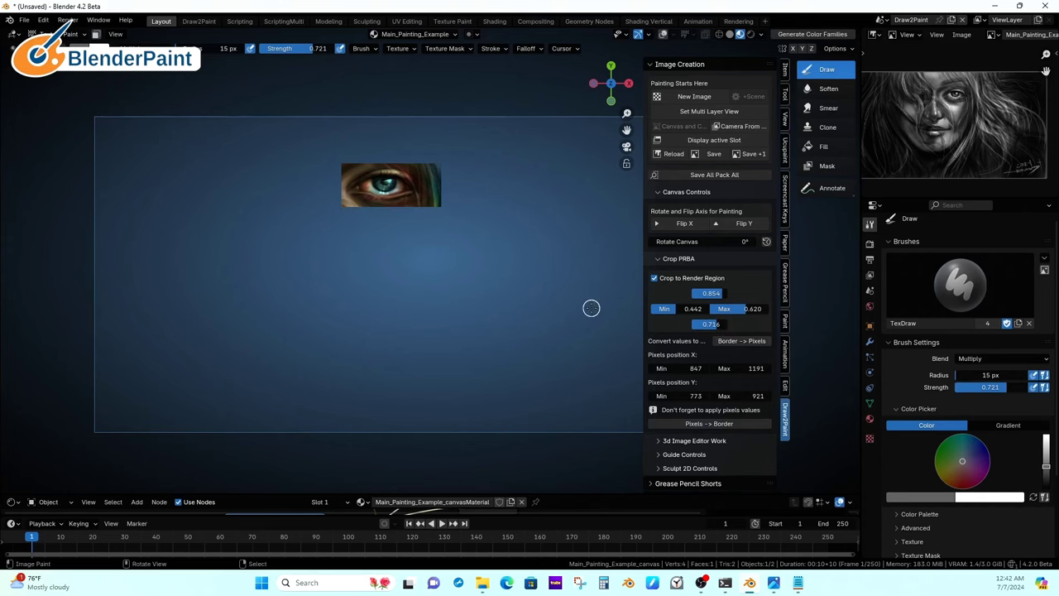
Render the cropped eye region, save it as Main_Painting_Example2_Cropped.png in RGB color, and close the render window.
{"action": "key", "text": "F12"}
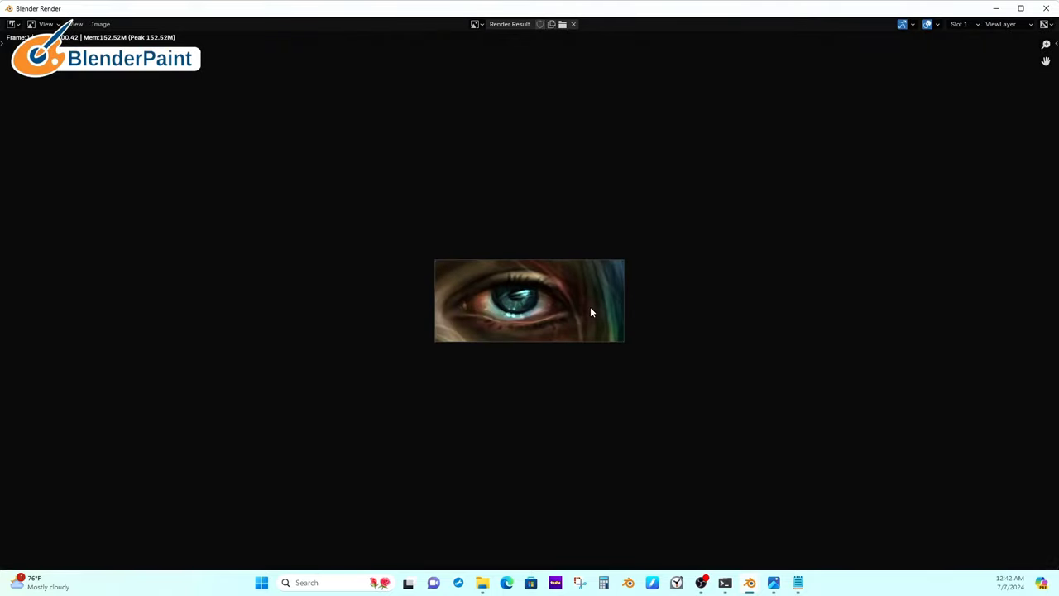
{"action": "left_click", "coordinate": [100, 24]}
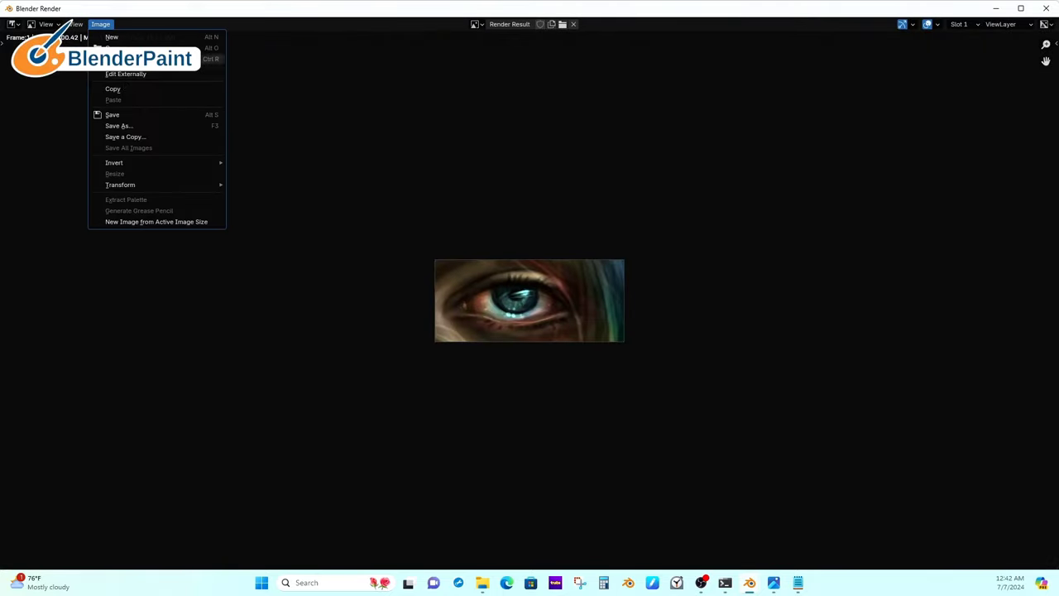
{"action": "left_click", "coordinate": [133, 127]}
{"action": "left_click", "coordinate": [475, 390]}
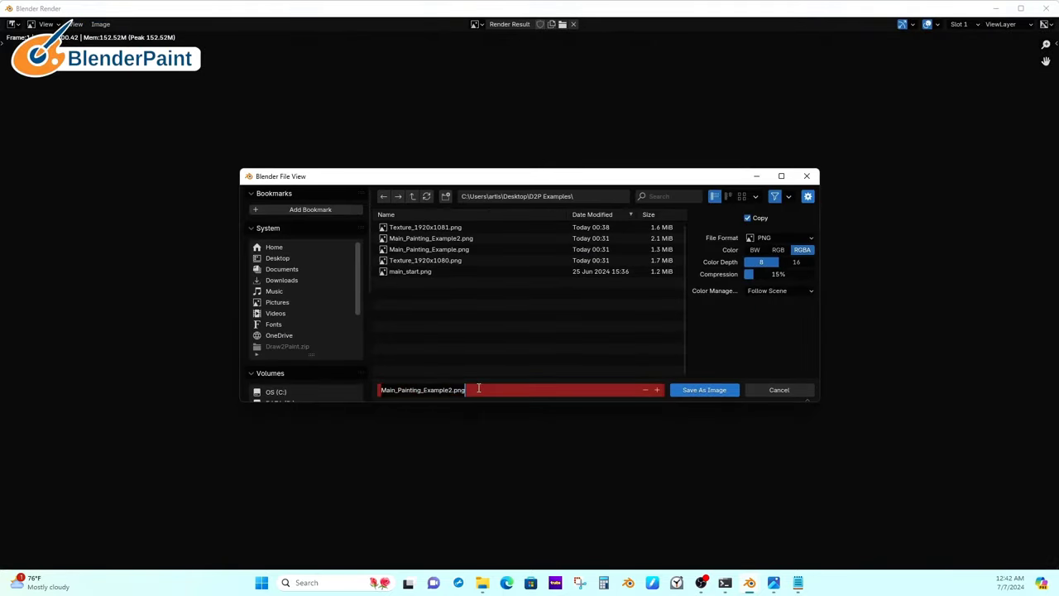
{"action": "left_click", "coordinate": [450, 389]}
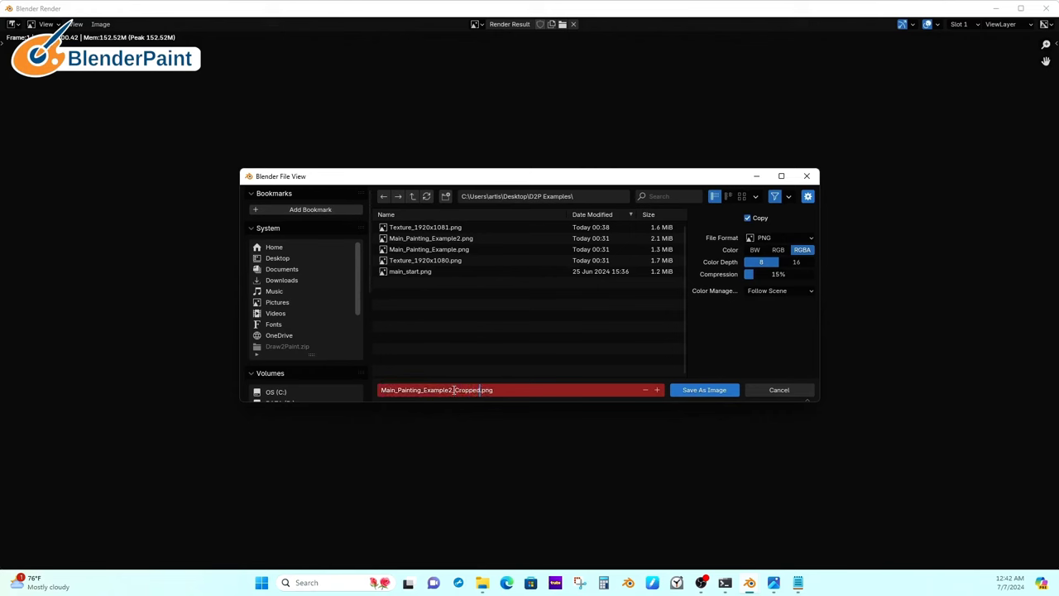
{"action": "key", "text": "Return"}
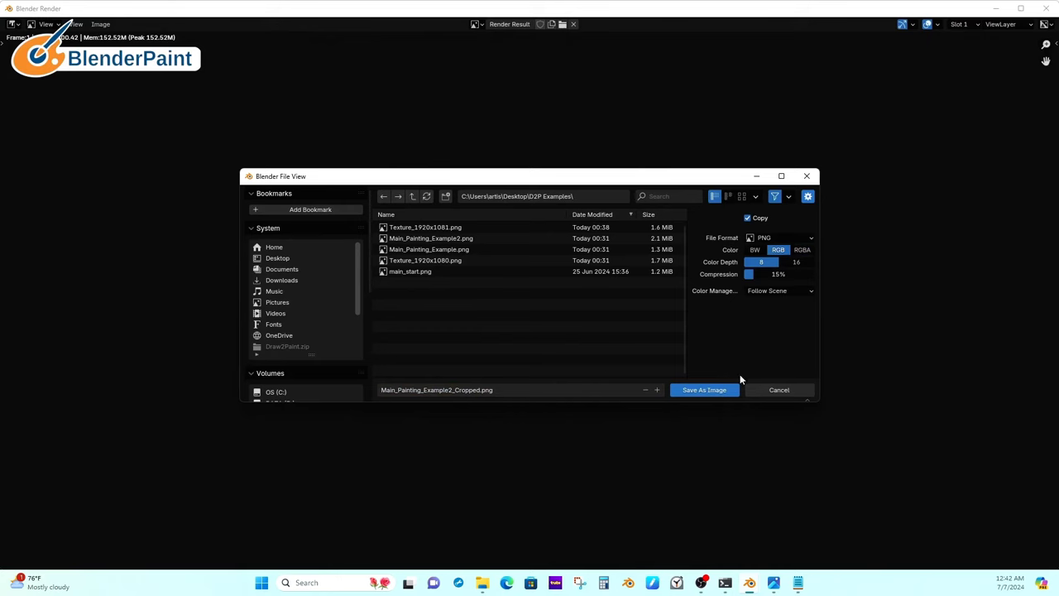
{"action": "left_click", "coordinate": [703, 389]}
{"action": "left_click", "coordinate": [1046, 9]}
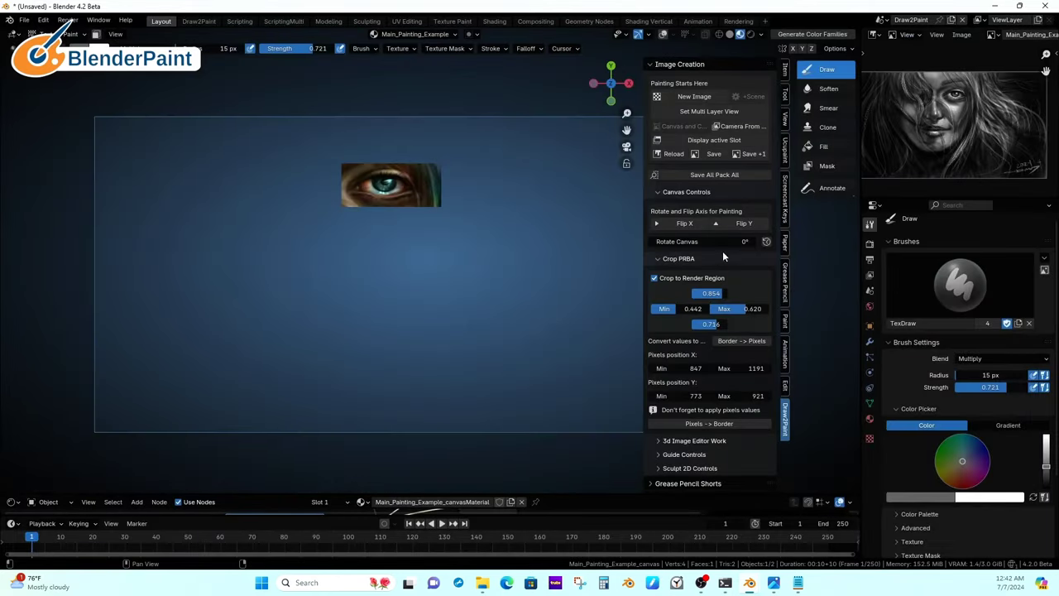
Turn off Crop to Render Region and reset the crop border values.
{"action": "left_click", "coordinate": [656, 278]}
{"action": "left_click_drag", "start_coordinate": [716, 293], "coordinate": [769, 309]}
{"action": "left_click_drag", "start_coordinate": [697, 308], "coordinate": [653, 308]}
{"action": "key", "text": "BackSpace"}
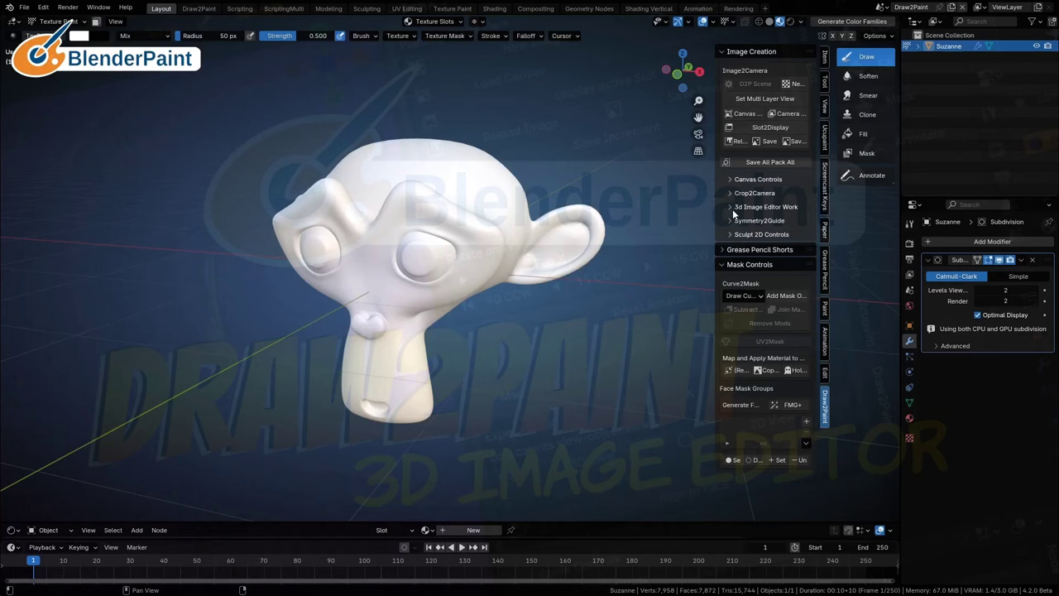
Add a Base Color paint slot to Suzanne with the colour grid as its generated type, keeping the 1024 px size.
{"action": "left_click", "coordinate": [732, 207]}
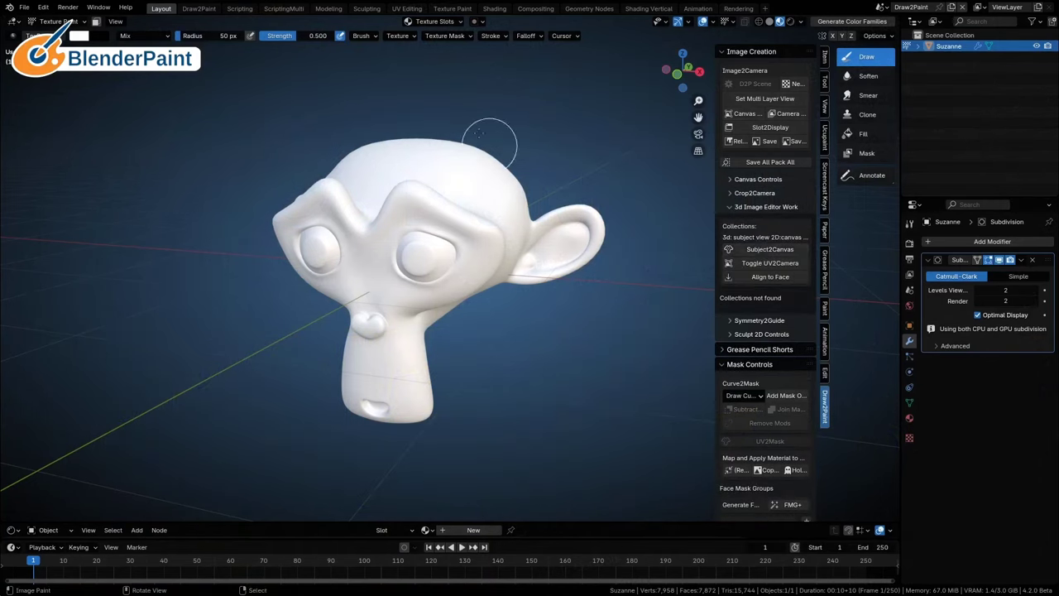
{"action": "left_click", "coordinate": [459, 22]}
{"action": "left_click", "coordinate": [485, 66]}
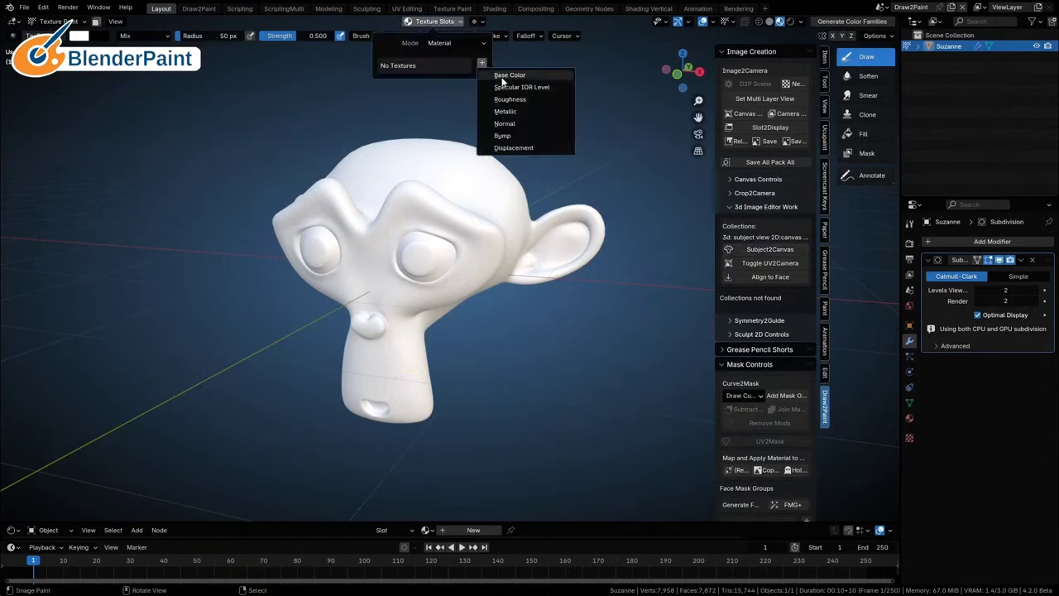
{"action": "left_click", "coordinate": [502, 76]}
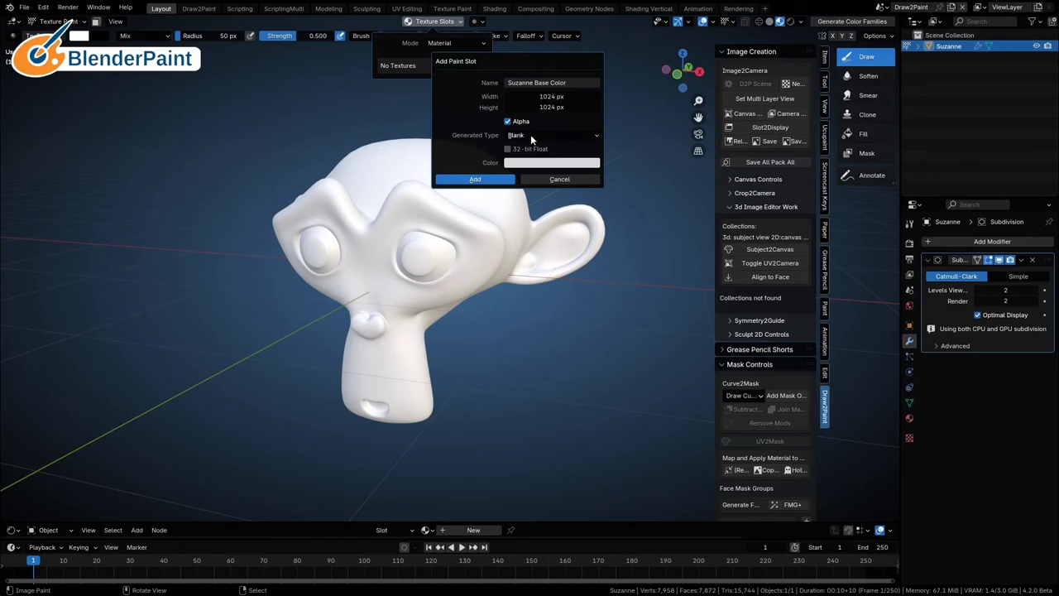
{"action": "left_click", "coordinate": [530, 134]}
{"action": "left_click", "coordinate": [519, 168]}
{"action": "left_click", "coordinate": [475, 179]}
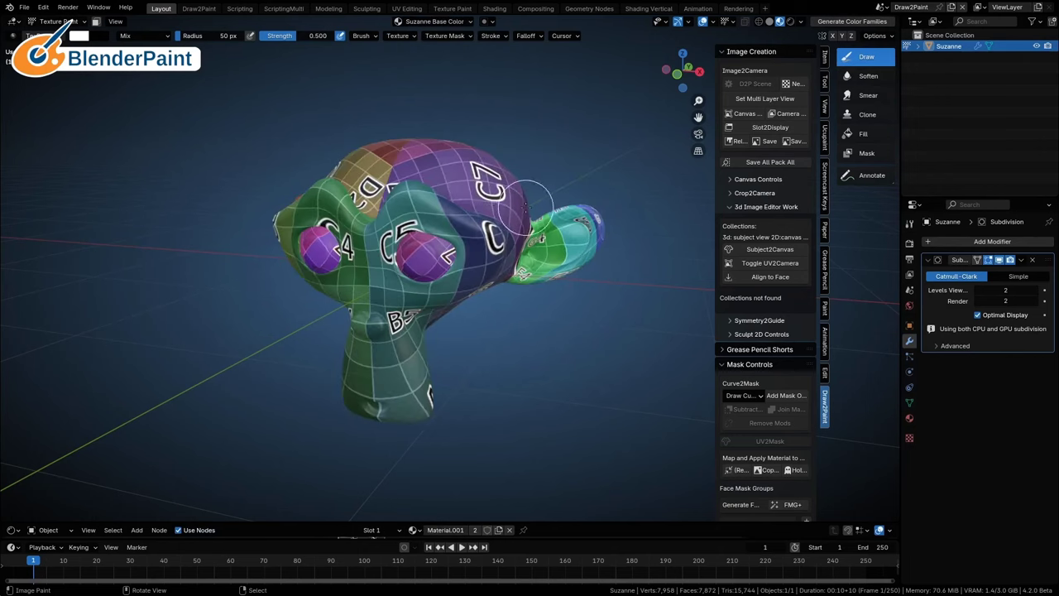
{"action": "mouse_move", "coordinate": [511, 207]}
{"action": "middle_mouse_down"}
{"action": "mouse_move", "coordinate": [496, 211]}
{"action": "mouse_move", "coordinate": [556, 211]}
{"action": "middle_mouse_up"}
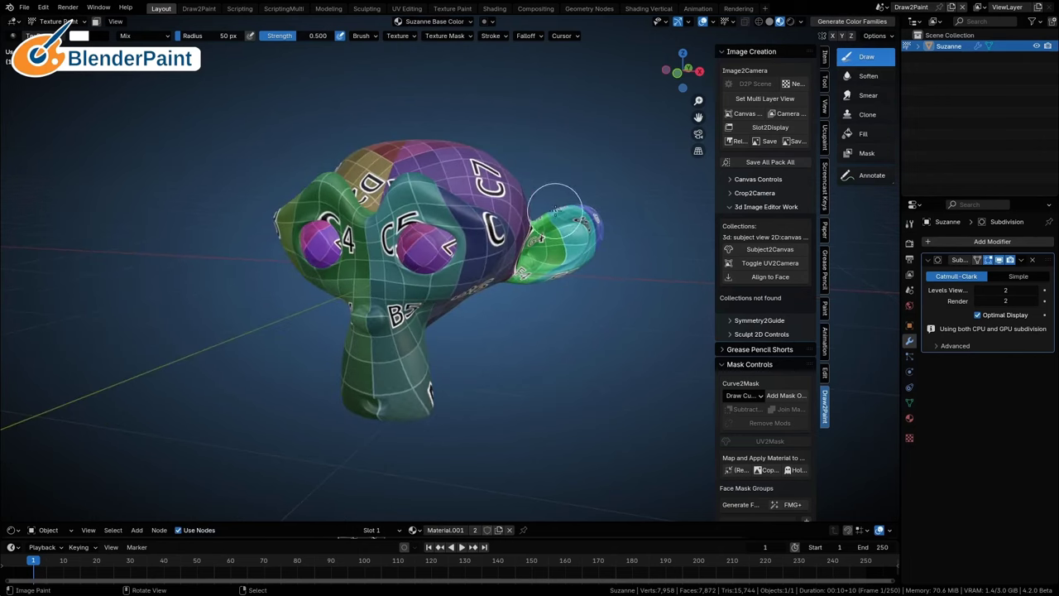
Create the UV canvas and camera from Suzanne with Subject2Canvas and show only the canvas.
{"action": "left_click", "coordinate": [781, 249]}
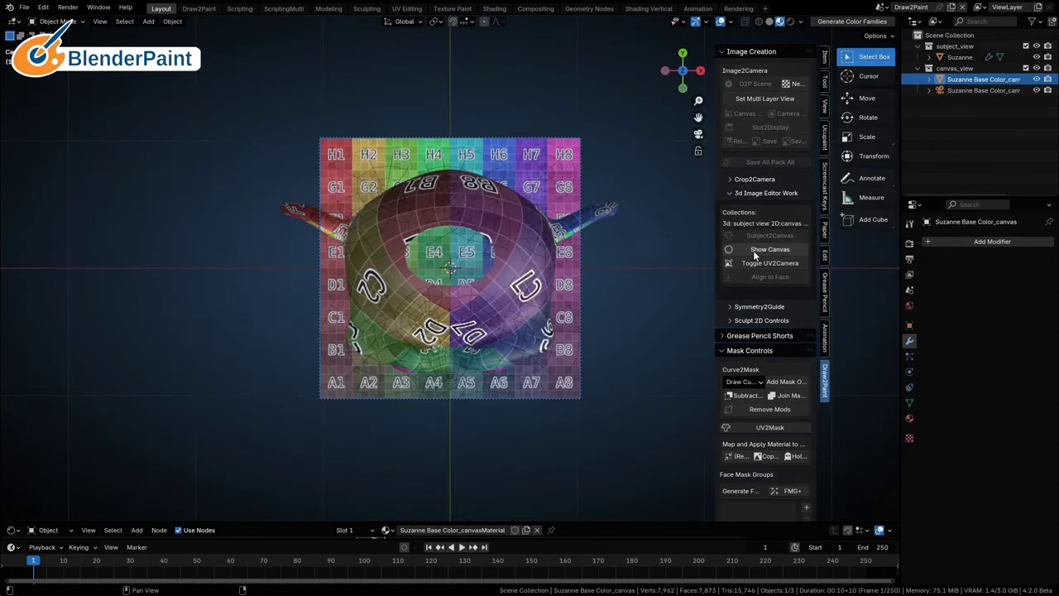
{"action": "middle_click_drag", "start_coordinate": [561, 341], "coordinate": [594, 242], "text": "ctrl"}
{"action": "middle_click_drag", "start_coordinate": [594, 242], "coordinate": [525, 239], "text": "shift"}
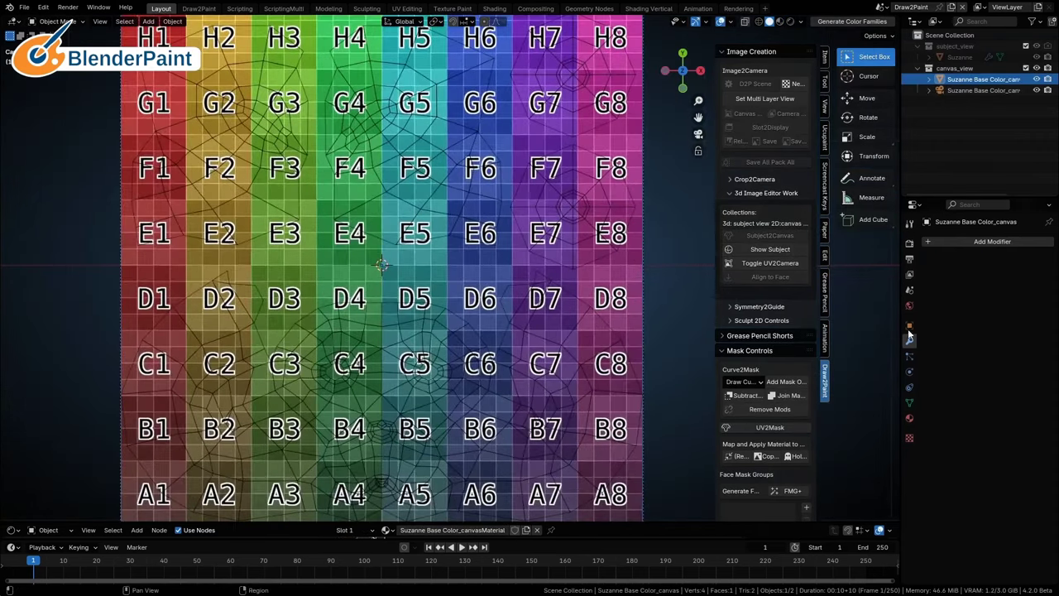
Select the canvas camera and examine its background image settings.
{"action": "left_click", "coordinate": [978, 90]}
{"action": "left_click", "coordinate": [910, 372]}
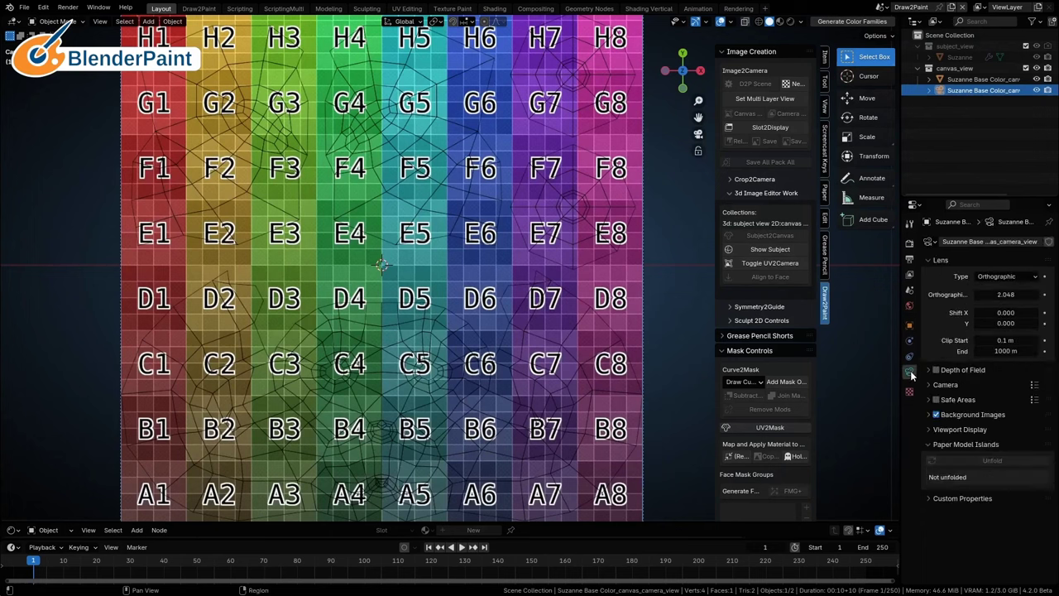
{"action": "left_click", "coordinate": [930, 415]}
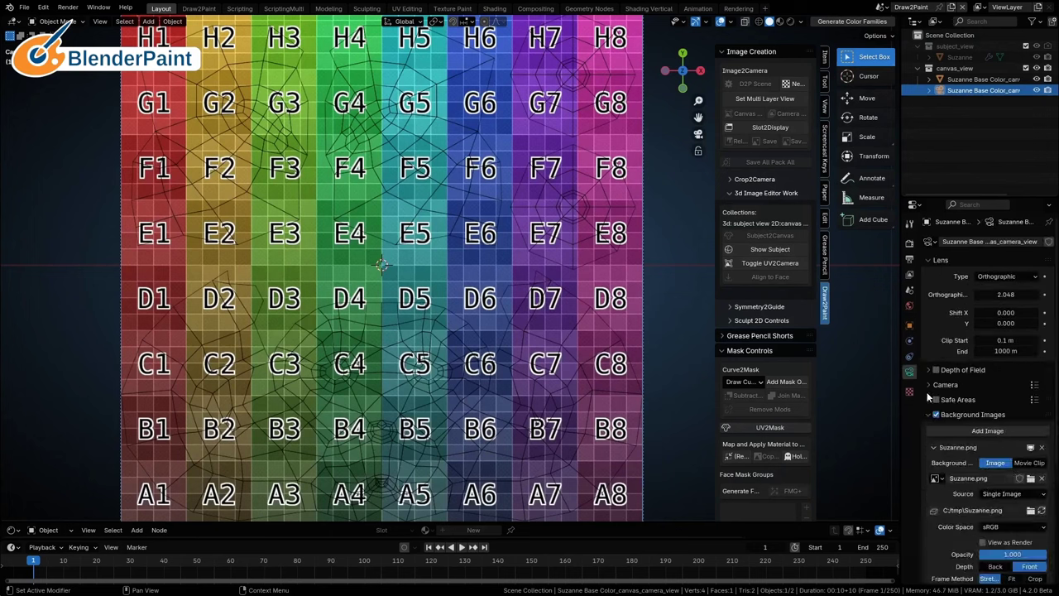
Switch the canvas plane to Texture Paint mode and paint the central face area of the UV layout bright green.
{"action": "left_click", "coordinate": [983, 79]}
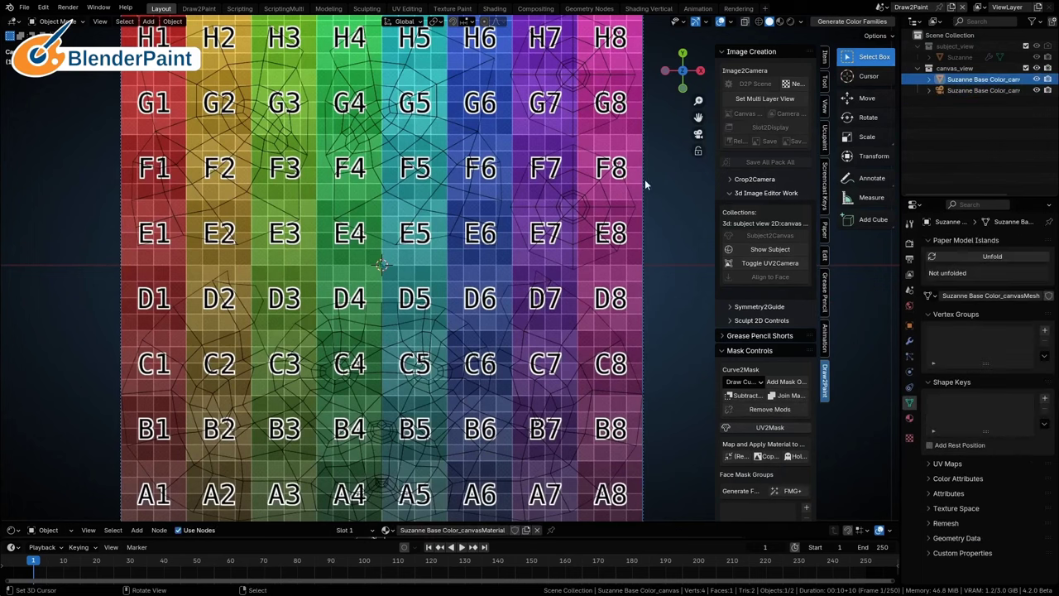
{"action": "key", "text": "ctrl+Tab"}
{"action": "left_click", "coordinate": [672, 236]}
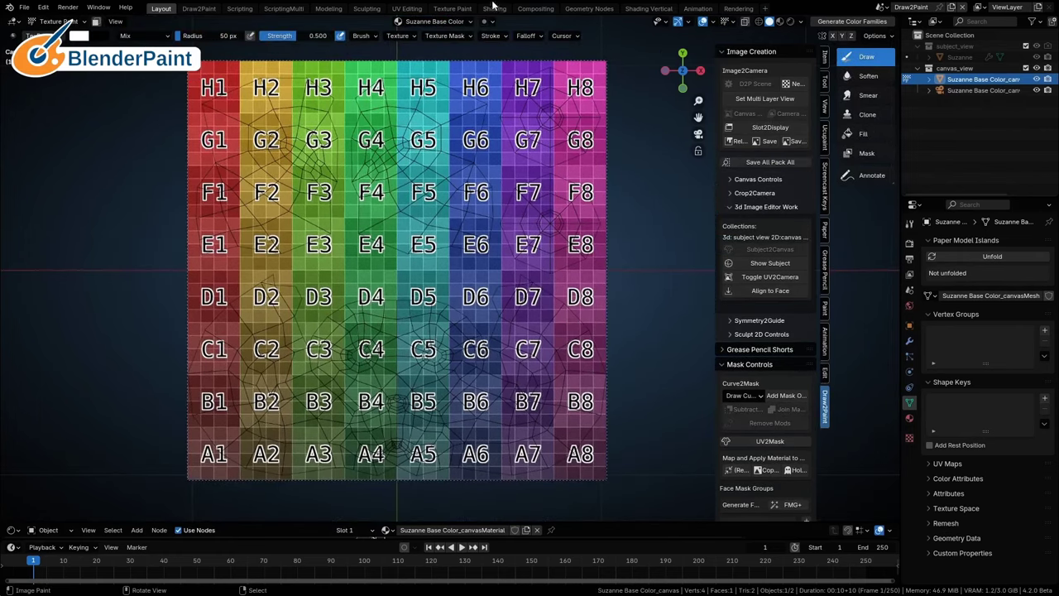
{"action": "key", "text": "w"}
{"action": "mouse_move", "coordinate": [465, 317]}
{"action": "left_mouse_down"}
{"action": "mouse_move", "coordinate": [364, 306]}
{"action": "mouse_move", "coordinate": [339, 364]}
{"action": "mouse_move", "coordinate": [389, 389]}
{"action": "mouse_move", "coordinate": [446, 323]}
{"action": "mouse_move", "coordinate": [430, 397]}
{"action": "mouse_move", "coordinate": [405, 409]}
{"action": "mouse_move", "coordinate": [394, 436]}
{"action": "mouse_move", "coordinate": [364, 364]}
{"action": "mouse_move", "coordinate": [344, 348]}
{"action": "mouse_move", "coordinate": [414, 384]}
{"action": "mouse_move", "coordinate": [420, 353]}
{"action": "left_mouse_up"}
Change the brush colour to white and paint over both round eye islands.
{"action": "key", "text": "w"}
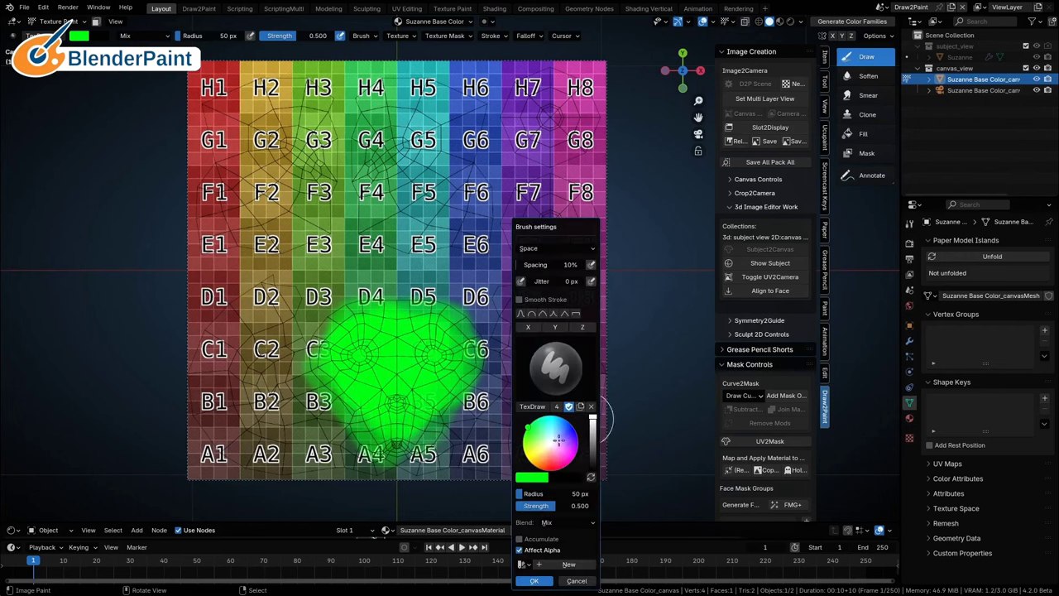
{"action": "left_click", "coordinate": [559, 443]}
{"action": "mouse_move", "coordinate": [544, 201]}
{"action": "left_mouse_down"}
{"action": "mouse_move", "coordinate": [558, 205]}
{"action": "mouse_move", "coordinate": [553, 235]}
{"action": "mouse_move", "coordinate": [539, 215]}
{"action": "left_mouse_up"}
{"action": "mouse_move", "coordinate": [553, 111]}
{"action": "left_mouse_down"}
{"action": "mouse_move", "coordinate": [542, 124]}
{"action": "mouse_move", "coordinate": [570, 108]}
{"action": "mouse_move", "coordinate": [547, 120]}
{"action": "mouse_move", "coordinate": [538, 95]}
{"action": "mouse_move", "coordinate": [562, 140]}
{"action": "mouse_move", "coordinate": [530, 211]}
{"action": "left_mouse_up"}
Switch the brush to black and paint a pupil in the centre of each eye island.
{"action": "right_click", "coordinate": [566, 220]}
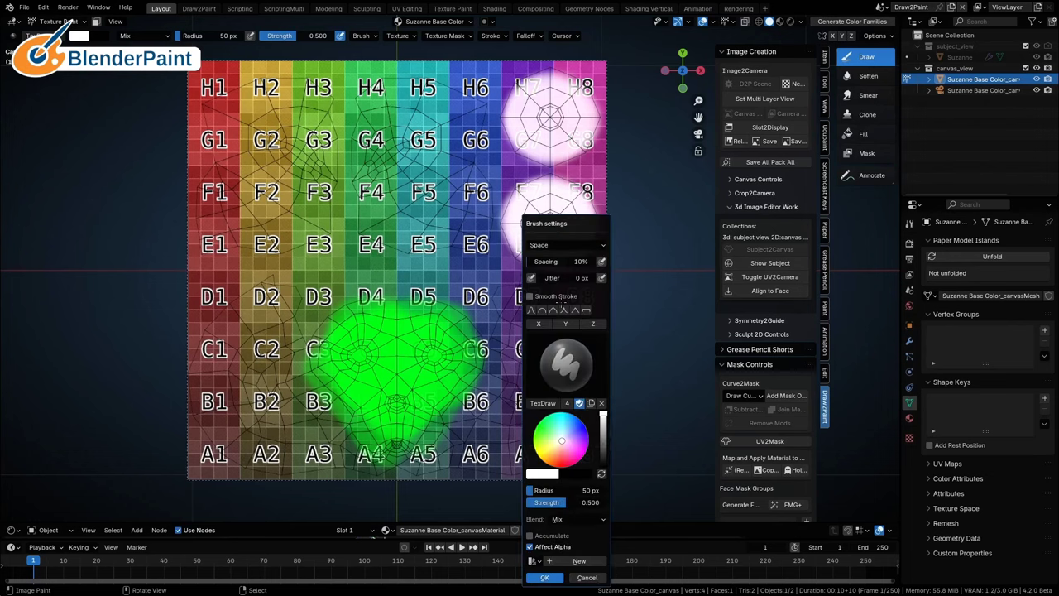
{"action": "left_click", "coordinate": [600, 473]}
{"action": "left_click", "coordinate": [544, 576]}
{"action": "left_click_drag", "start_coordinate": [553, 118], "coordinate": [554, 129]}
{"action": "left_click_drag", "start_coordinate": [550, 222], "coordinate": [551, 224]}
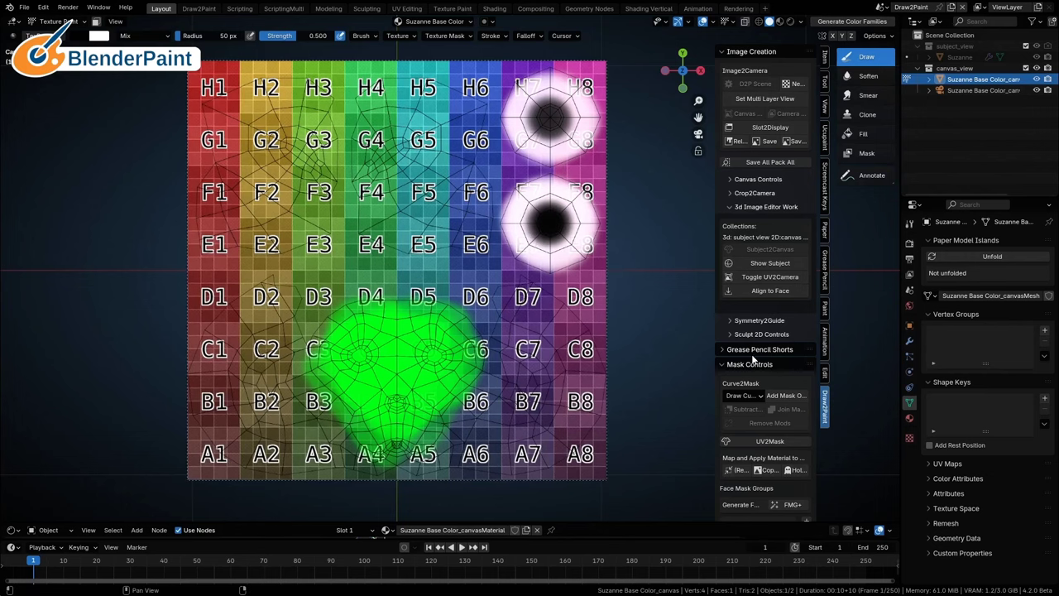
Pick a light orange colour, raise the brush strength to 1.000 and paint both ear islands.
{"action": "right_click", "coordinate": [398, 357]}
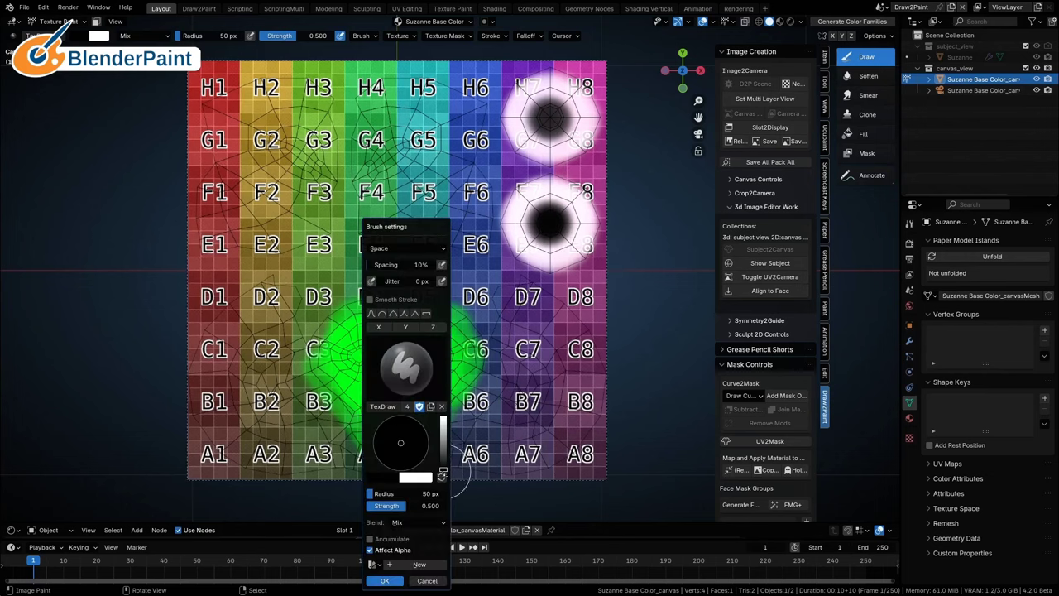
{"action": "left_click", "coordinate": [442, 477]}
{"action": "left_click_drag", "start_coordinate": [402, 451], "coordinate": [395, 457]}
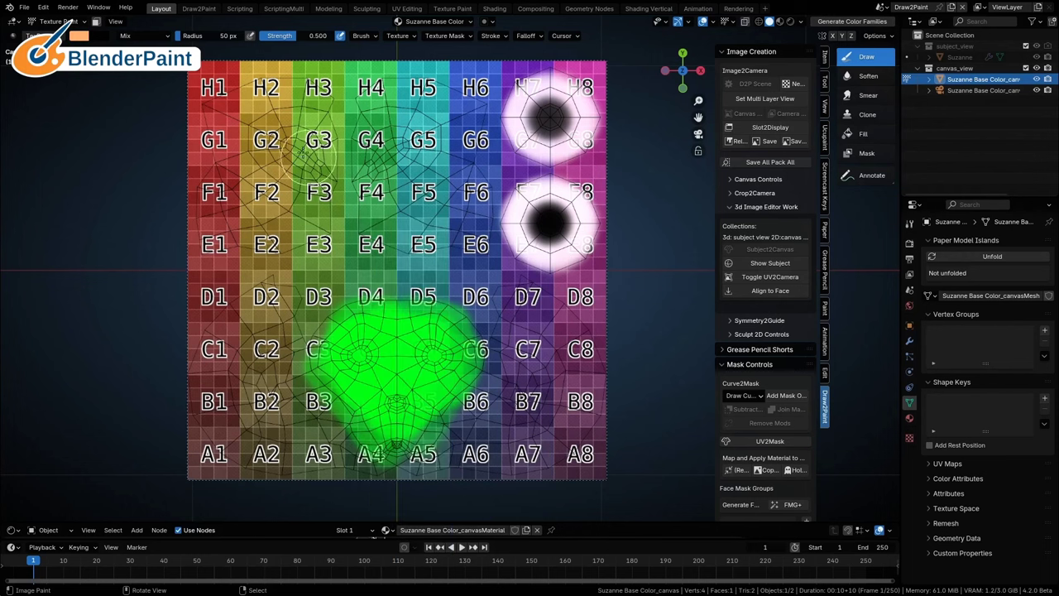
{"action": "mouse_move", "coordinate": [285, 111]}
{"action": "left_mouse_down"}
{"action": "mouse_move", "coordinate": [241, 111]}
{"action": "mouse_move", "coordinate": [287, 127]}
{"action": "mouse_move", "coordinate": [259, 122]}
{"action": "mouse_move", "coordinate": [282, 166]}
{"action": "left_mouse_up"}
{"action": "key", "text": "shift+f"}
{"action": "left_click", "coordinate": [286, 157]}
{"action": "mouse_move", "coordinate": [248, 116]}
{"action": "left_mouse_down"}
{"action": "mouse_move", "coordinate": [225, 112]}
{"action": "mouse_move", "coordinate": [315, 166]}
{"action": "mouse_move", "coordinate": [339, 236]}
{"action": "mouse_move", "coordinate": [389, 107]}
{"action": "mouse_move", "coordinate": [463, 157]}
{"action": "mouse_move", "coordinate": [389, 225]}
{"action": "mouse_move", "coordinate": [452, 198]}
{"action": "mouse_move", "coordinate": [461, 101]}
{"action": "mouse_move", "coordinate": [385, 104]}
{"action": "mouse_move", "coordinate": [322, 90]}
{"action": "mouse_move", "coordinate": [219, 124]}
{"action": "mouse_move", "coordinate": [215, 232]}
{"action": "mouse_move", "coordinate": [251, 225]}
{"action": "left_mouse_up"}
Sample the bright green from the face and paint the rest of the head island with it.
{"action": "key", "text": "s"}
{"action": "mouse_move", "coordinate": [391, 362]}
{"action": "left_mouse_down"}
{"action": "mouse_move", "coordinate": [343, 346]}
{"action": "mouse_move", "coordinate": [288, 363]}
{"action": "mouse_move", "coordinate": [278, 289]}
{"action": "mouse_move", "coordinate": [238, 327]}
{"action": "mouse_move", "coordinate": [211, 397]}
{"action": "mouse_move", "coordinate": [252, 434]}
{"action": "mouse_move", "coordinate": [372, 446]}
{"action": "mouse_move", "coordinate": [248, 464]}
{"action": "mouse_move", "coordinate": [422, 434]}
{"action": "mouse_move", "coordinate": [528, 447]}
{"action": "mouse_move", "coordinate": [588, 389]}
{"action": "mouse_move", "coordinate": [521, 298]}
{"action": "mouse_move", "coordinate": [555, 290]}
{"action": "mouse_move", "coordinate": [534, 335]}
{"action": "mouse_move", "coordinate": [577, 379]}
{"action": "left_mouse_up"}
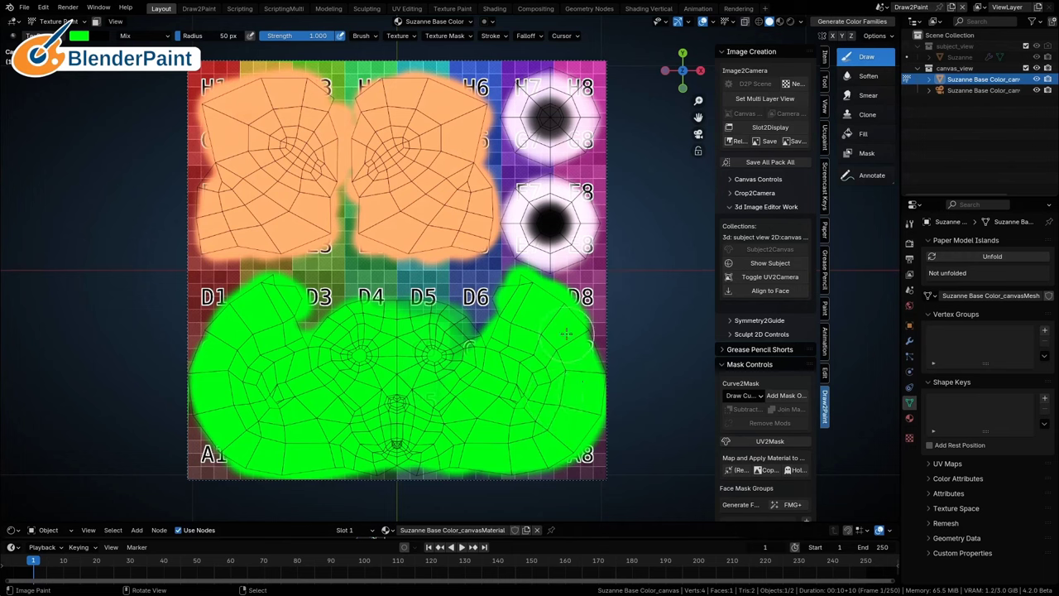
{"action": "mouse_move", "coordinate": [576, 351]}
{"action": "left_mouse_down"}
{"action": "mouse_move", "coordinate": [523, 365]}
{"action": "mouse_move", "coordinate": [403, 311]}
{"action": "mouse_move", "coordinate": [372, 315]}
{"action": "mouse_move", "coordinate": [400, 315]}
{"action": "left_mouse_up"}
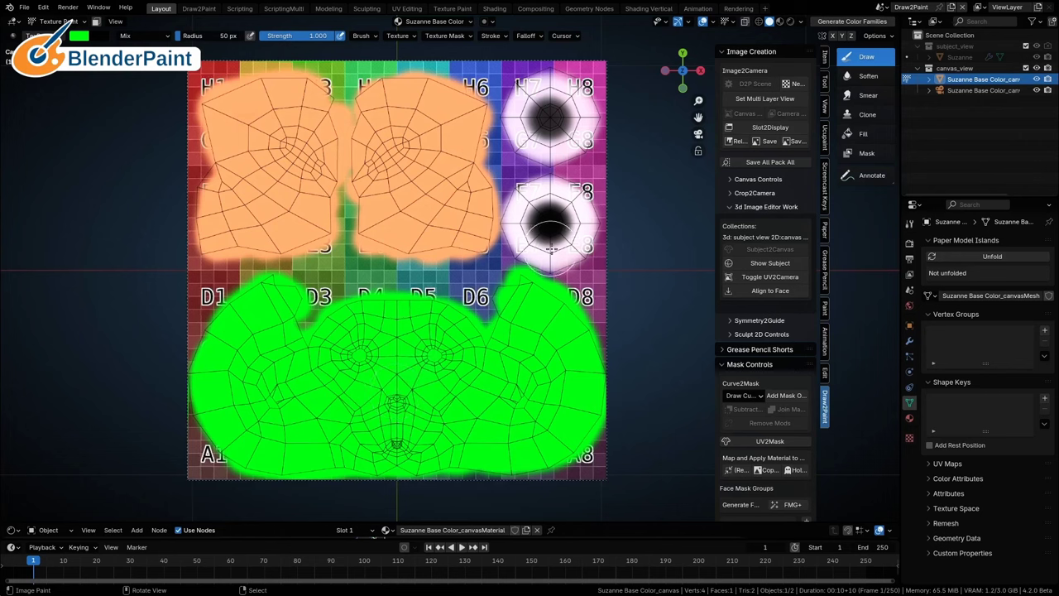
Reduce the brush radius to 14 px and dab a green dot in the centre of each pupil.
{"action": "key", "text": "f"}
{"action": "left_click", "coordinate": [541, 233]}
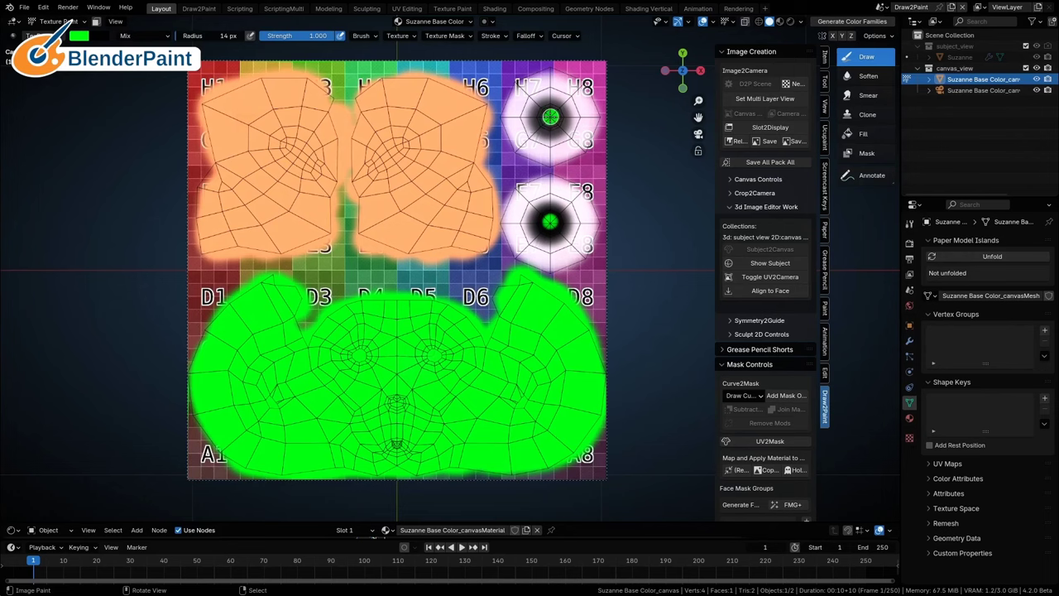
{"action": "left_click_drag", "start_coordinate": [592, 328], "coordinate": [690, 325], "text": "ctrl+alt"}
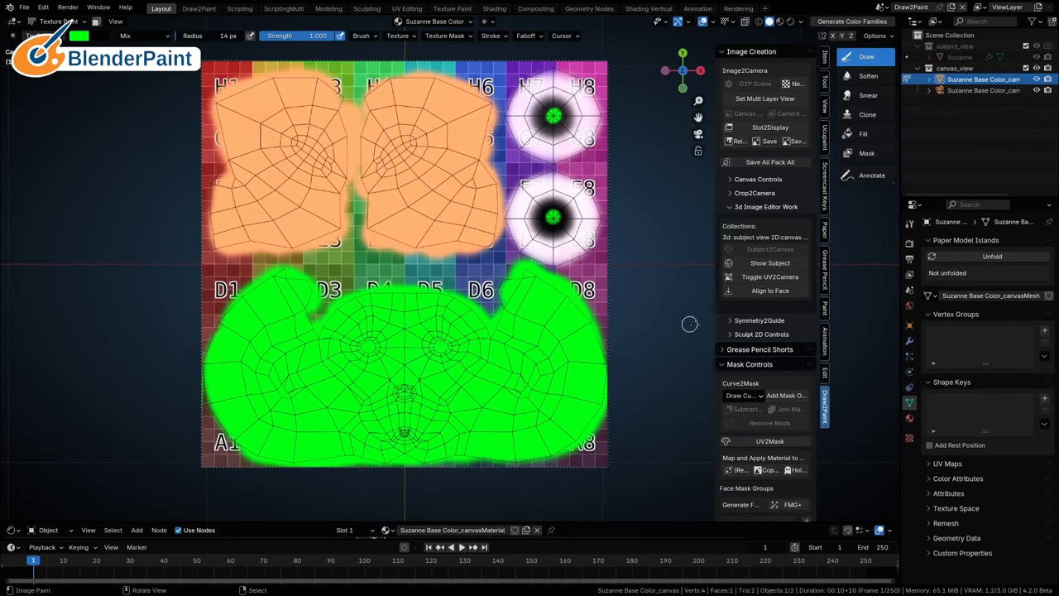
Switch from the canvas to the 3D subject and set the Fill tool's colour to a dark reddish brown.
{"action": "left_click", "coordinate": [780, 263]}
{"action": "middle_click_drag", "start_coordinate": [619, 312], "coordinate": [651, 307]}
{"action": "left_click", "coordinate": [861, 137]}
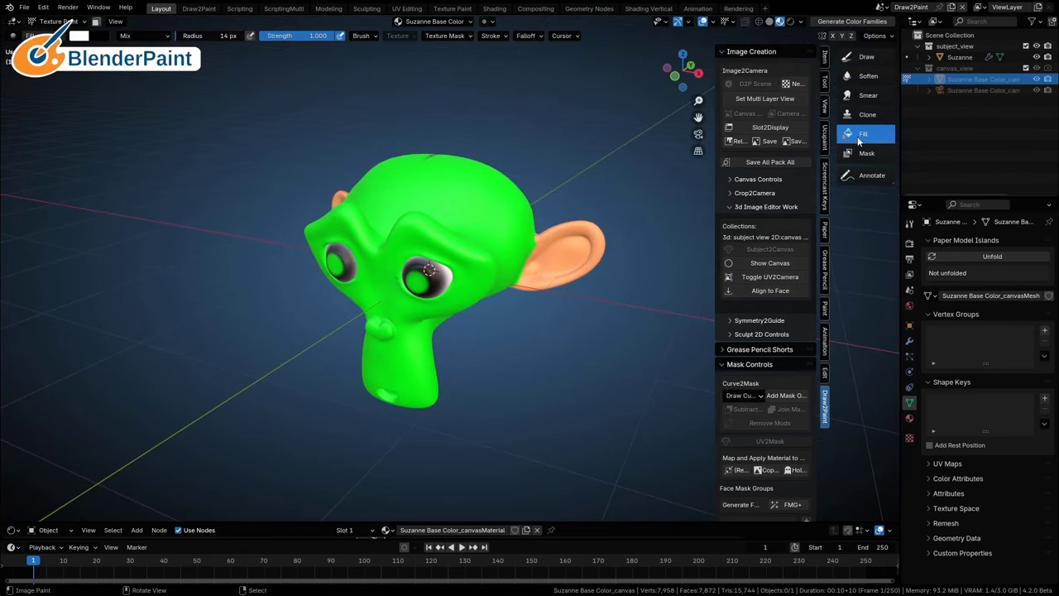
{"action": "left_click", "coordinate": [910, 225]}
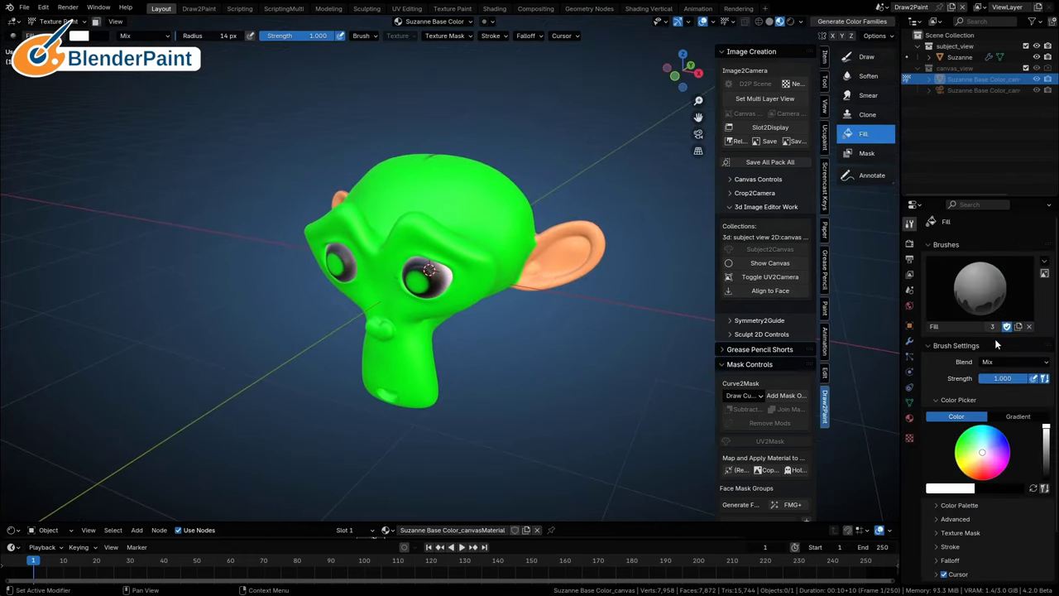
{"action": "left_click_drag", "start_coordinate": [990, 445], "coordinate": [980, 464]}
{"action": "left_click_drag", "start_coordinate": [1046, 432], "coordinate": [1046, 457]}
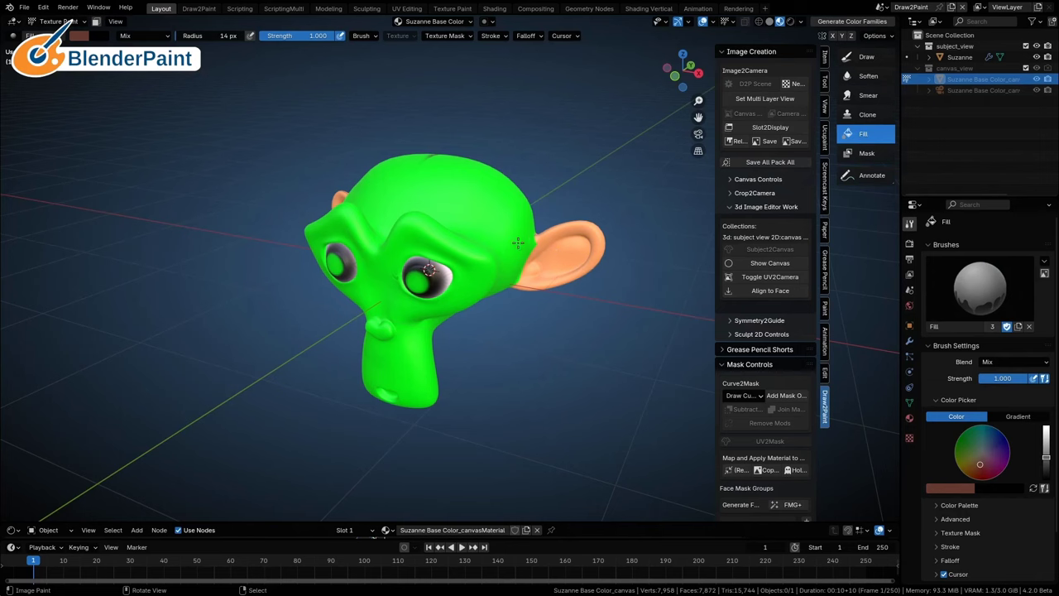
Select Suzanne in the subject_view collection and turn off Lock Object Modes.
{"action": "left_click", "coordinate": [967, 59]}
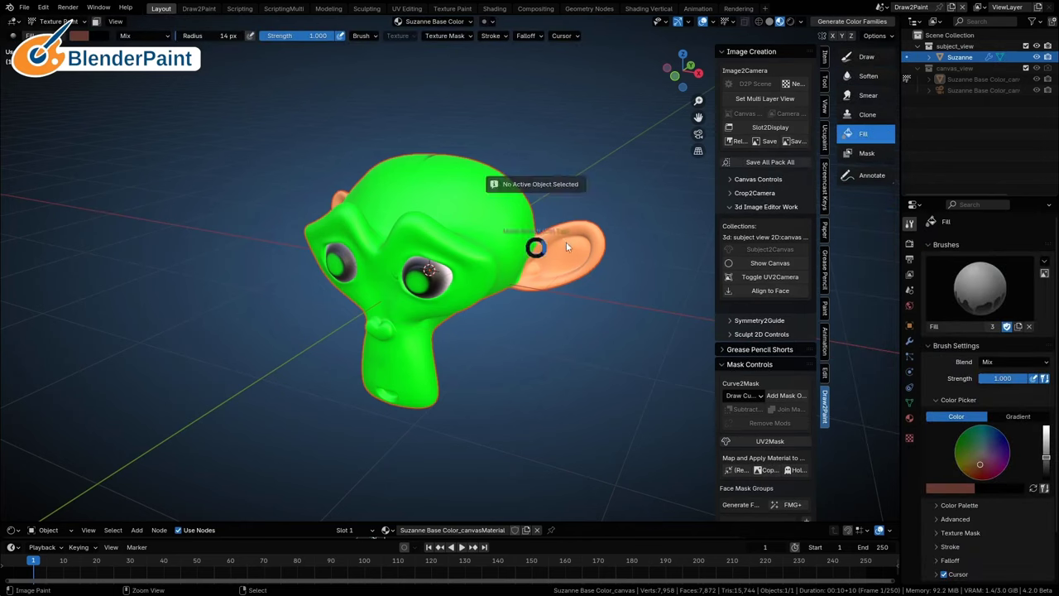
{"action": "right_click", "coordinate": [964, 62]}
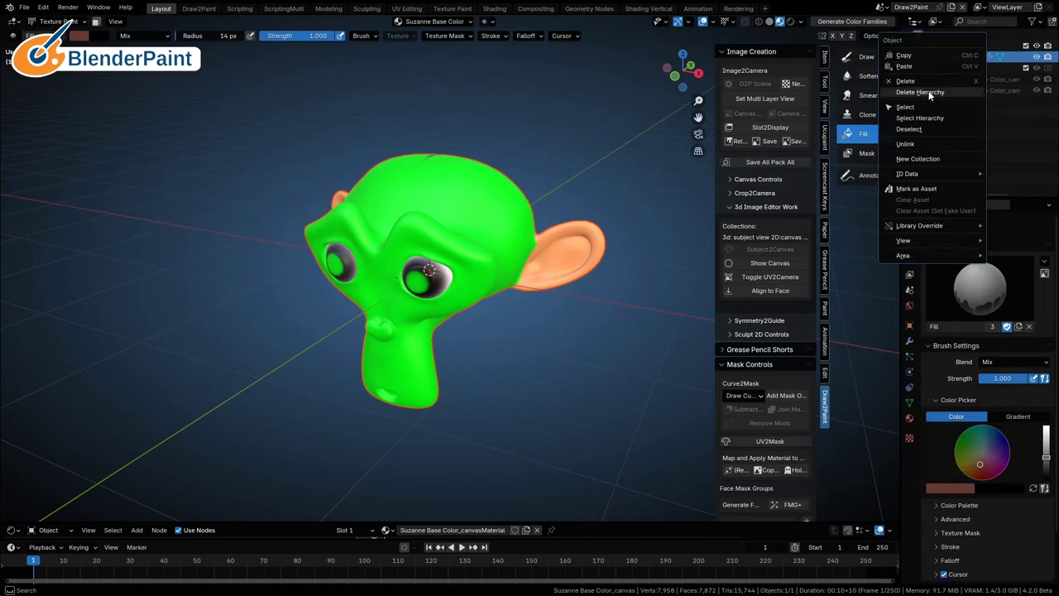
{"action": "left_click", "coordinate": [924, 109]}
{"action": "left_click", "coordinate": [43, 7]}
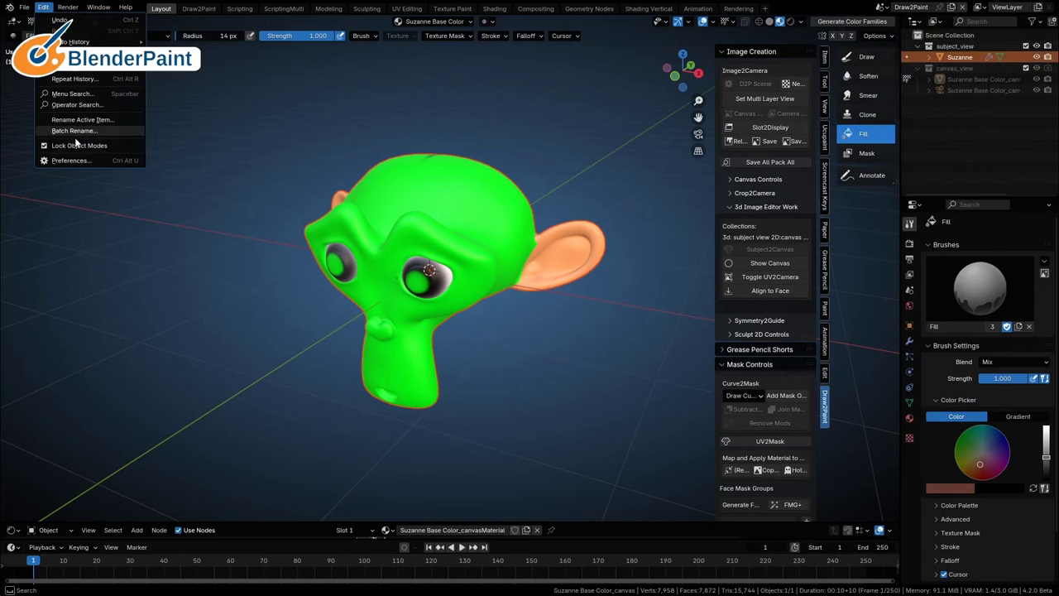
{"action": "left_click", "coordinate": [49, 147]}
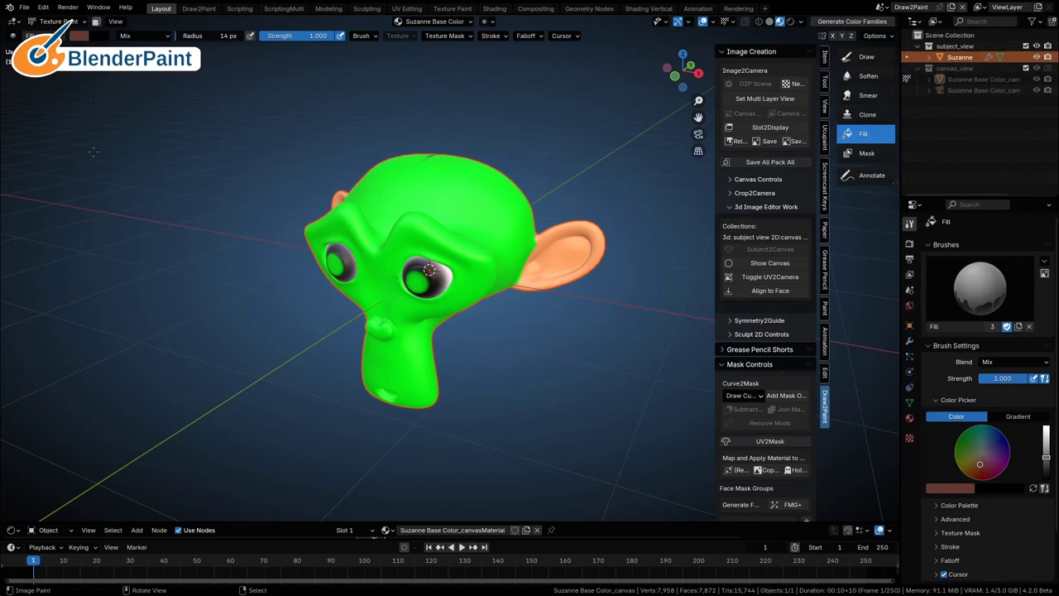
Put Suzanne into Texture Paint mode and fill the model with the reddish brown.
{"action": "right_click", "coordinate": [507, 214]}
{"action": "key", "text": "Tab"}
{"action": "left_click", "coordinate": [603, 222]}
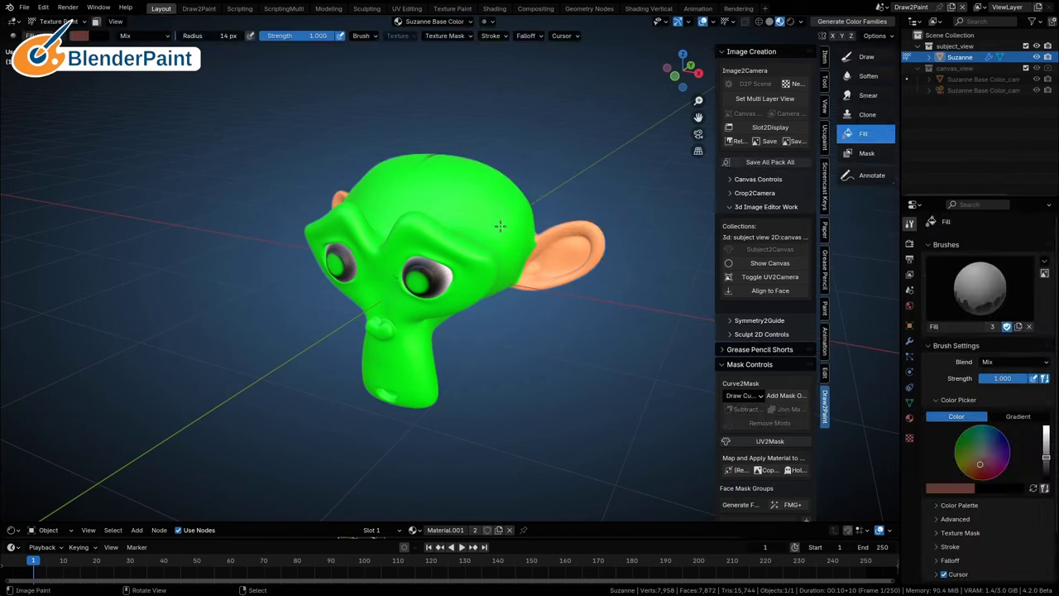
{"action": "left_click", "coordinate": [499, 225]}
{"action": "middle_click_drag", "start_coordinate": [525, 226], "coordinate": [554, 118]}
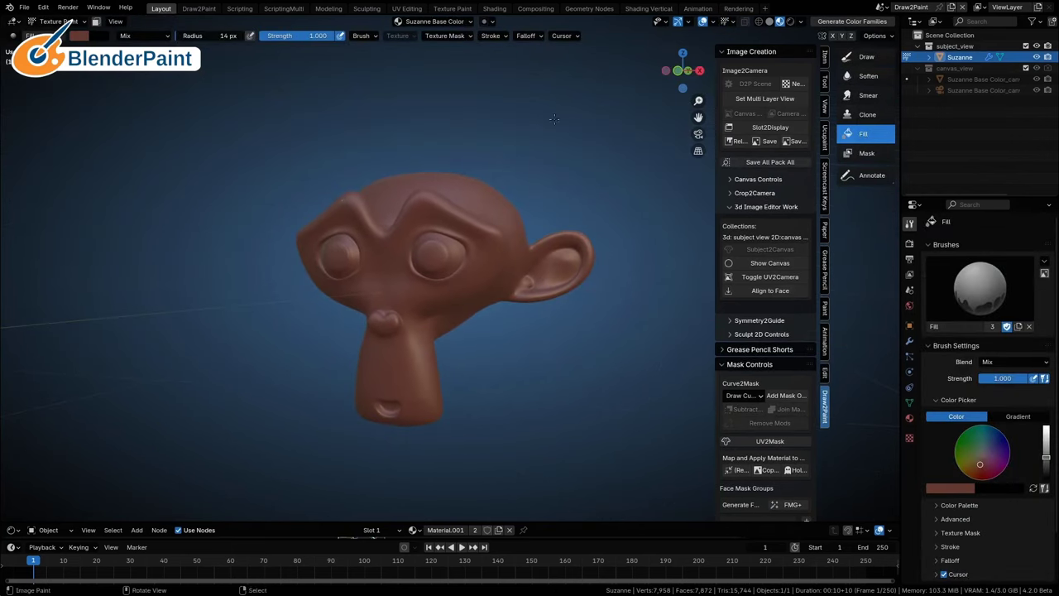
Examine on the canvas how the fill covers the UV islands and their surroundings, and check the subject in 3D again.
{"action": "left_click", "coordinate": [780, 261]}
{"action": "scroll", "coordinate": [599, 282], "scroll_direction": "up", "scroll_amount": 5}
{"action": "scroll", "coordinate": [598, 282], "scroll_direction": "down", "scroll_amount": 2}
{"action": "scroll", "coordinate": [598, 282], "scroll_direction": "up", "scroll_amount": 2}
{"action": "middle_click_drag", "start_coordinate": [599, 282], "coordinate": [598, 260], "text": "shift"}
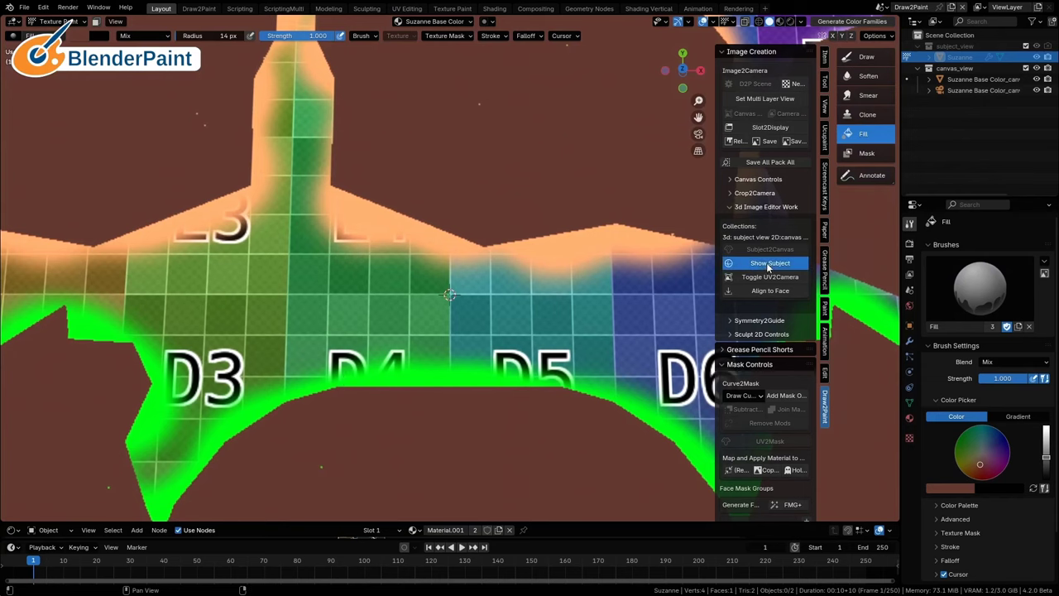
{"action": "left_click", "coordinate": [767, 262]}
{"action": "scroll", "coordinate": [500, 369], "scroll_direction": "down", "scroll_amount": 3}
{"action": "middle_click_drag", "start_coordinate": [500, 370], "coordinate": [460, 290]}
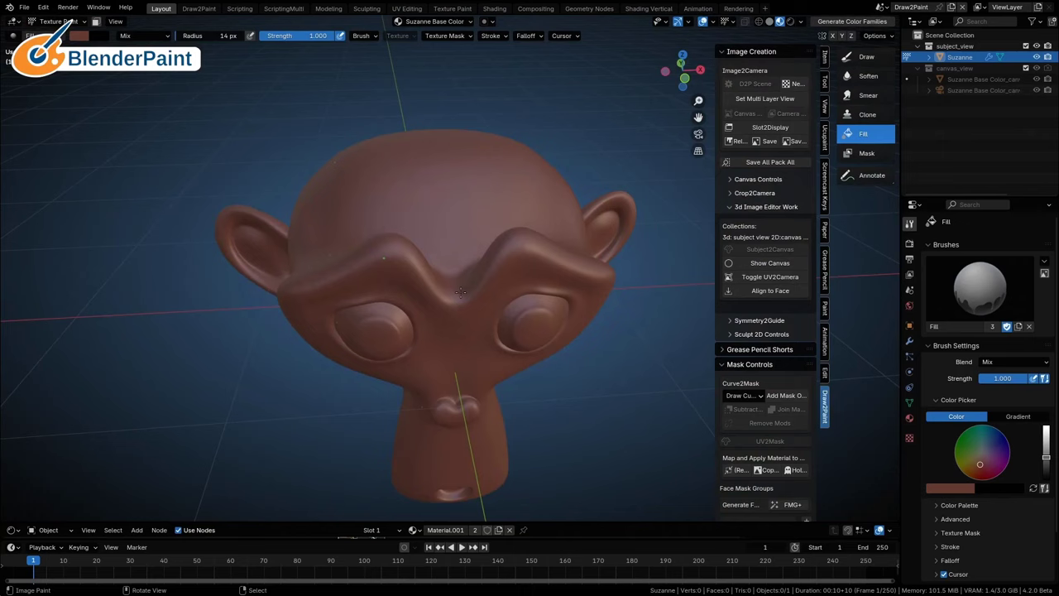
{"action": "middle_click_drag", "start_coordinate": [386, 261], "coordinate": [570, 306]}
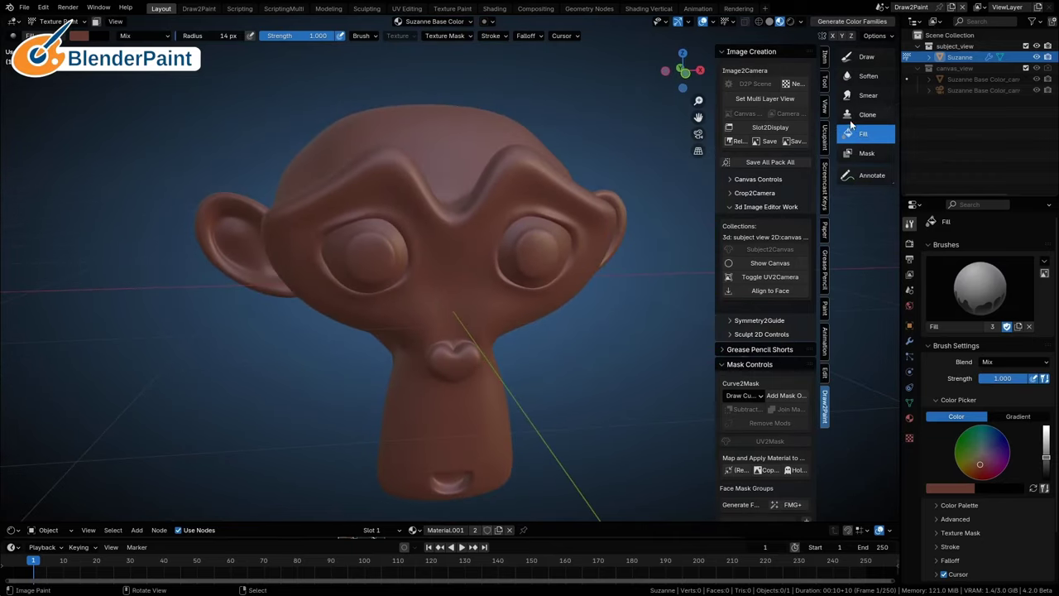
Set up the Draw brush with the reddish brown sampled from Suzanne and the Multiply blend mode.
{"action": "left_click", "coordinate": [870, 58]}
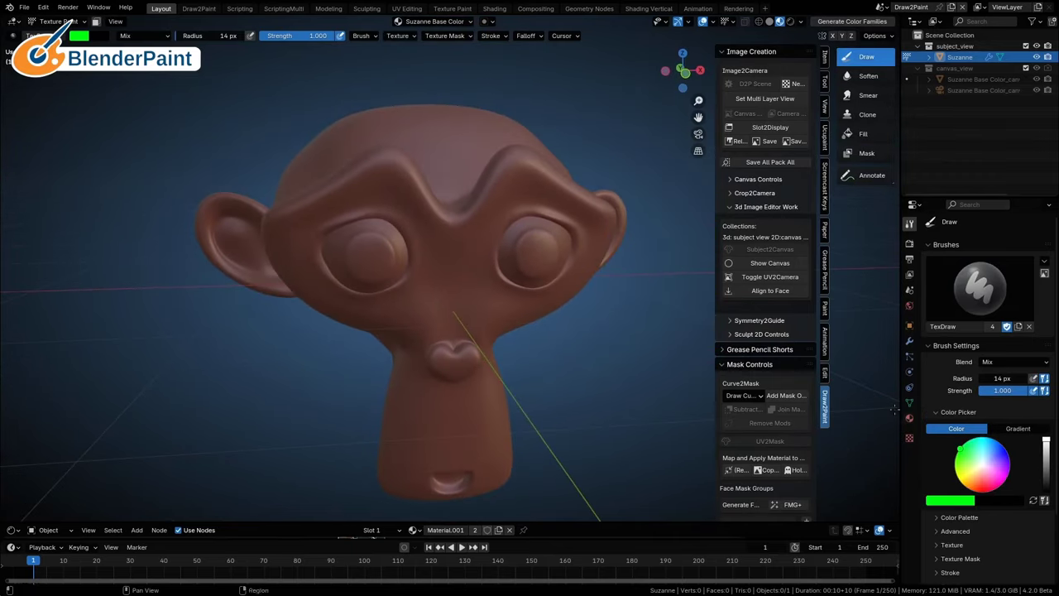
{"action": "key", "text": "s"}
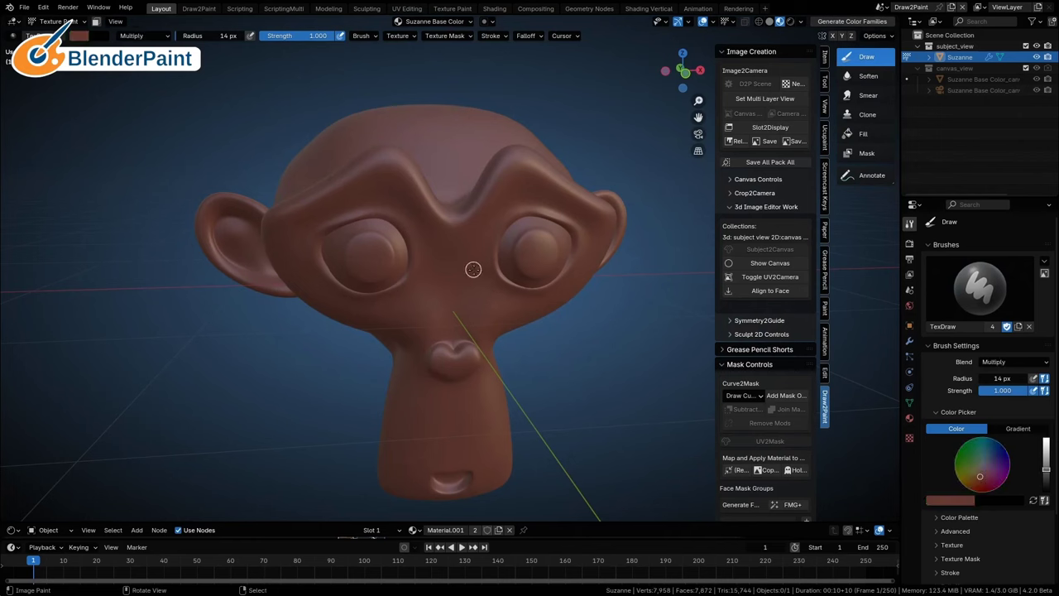
Try a Multiply stroke around Suzanne's eye and undo it.
{"action": "mouse_move", "coordinate": [384, 218]}
{"action": "left_mouse_down"}
{"action": "mouse_move", "coordinate": [331, 229]}
{"action": "mouse_move", "coordinate": [410, 223]}
{"action": "left_mouse_up"}
{"action": "key", "text": "ctrl+z"}
{"action": "key", "text": "ctrl+z"}
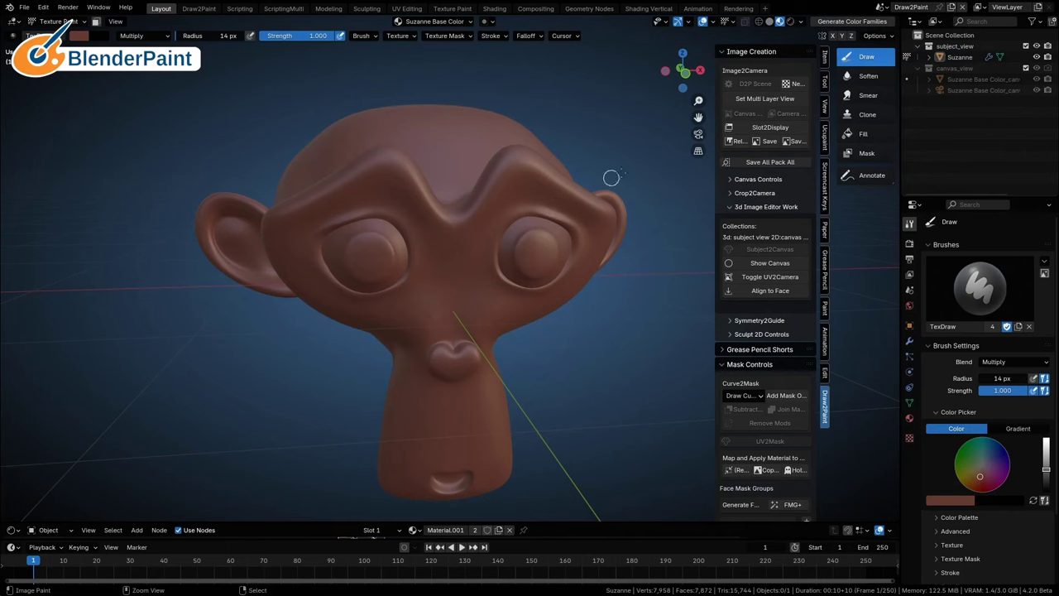
Darken Suzanne's eye sockets, pupils and nose with mirrored Multiply strokes, and check the shading from another angle and on the canvas.
{"action": "mouse_move", "coordinate": [376, 215]}
{"action": "left_mouse_down"}
{"action": "mouse_move", "coordinate": [388, 210]}
{"action": "mouse_move", "coordinate": [350, 212]}
{"action": "mouse_move", "coordinate": [309, 267]}
{"action": "mouse_move", "coordinate": [412, 280]}
{"action": "left_mouse_up"}
{"action": "left_click_drag", "start_coordinate": [454, 343], "coordinate": [467, 364]}
{"action": "left_click_drag", "start_coordinate": [364, 262], "coordinate": [368, 261]}
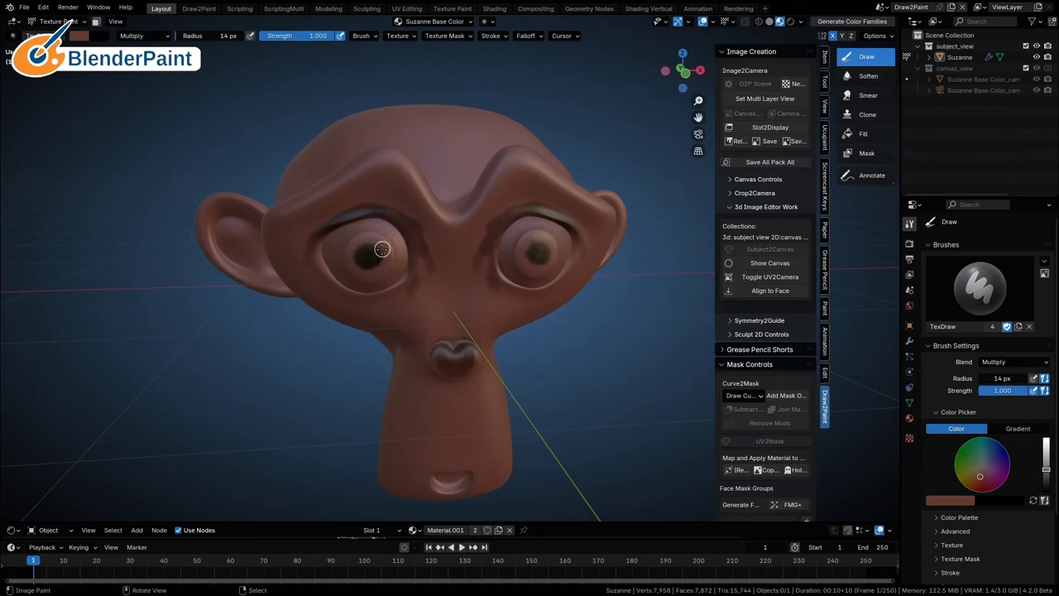
{"action": "key", "text": "d"}
{"action": "mouse_move", "coordinate": [374, 238]}
{"action": "left_mouse_down"}
{"action": "mouse_move", "coordinate": [346, 253]}
{"action": "mouse_move", "coordinate": [382, 270]}
{"action": "mouse_move", "coordinate": [380, 240]}
{"action": "mouse_move", "coordinate": [356, 222]}
{"action": "mouse_move", "coordinate": [404, 235]}
{"action": "mouse_move", "coordinate": [389, 282]}
{"action": "mouse_move", "coordinate": [369, 269]}
{"action": "mouse_move", "coordinate": [389, 228]}
{"action": "mouse_move", "coordinate": [339, 252]}
{"action": "mouse_move", "coordinate": [363, 290]}
{"action": "mouse_move", "coordinate": [376, 234]}
{"action": "mouse_move", "coordinate": [332, 252]}
{"action": "mouse_move", "coordinate": [368, 289]}
{"action": "mouse_move", "coordinate": [402, 244]}
{"action": "mouse_move", "coordinate": [344, 254]}
{"action": "left_mouse_up"}
{"action": "middle_click_drag", "start_coordinate": [389, 250], "coordinate": [546, 291]}
{"action": "left_click", "coordinate": [761, 263]}
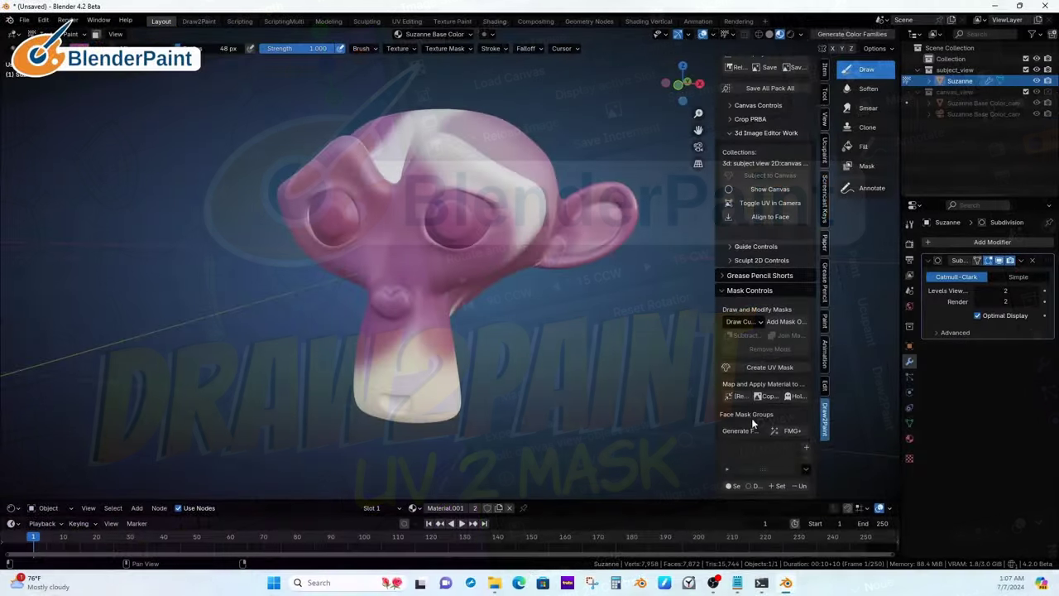
Create a UV mask object from Suzanne and show it on the canvas.
{"action": "left_click", "coordinate": [763, 367]}
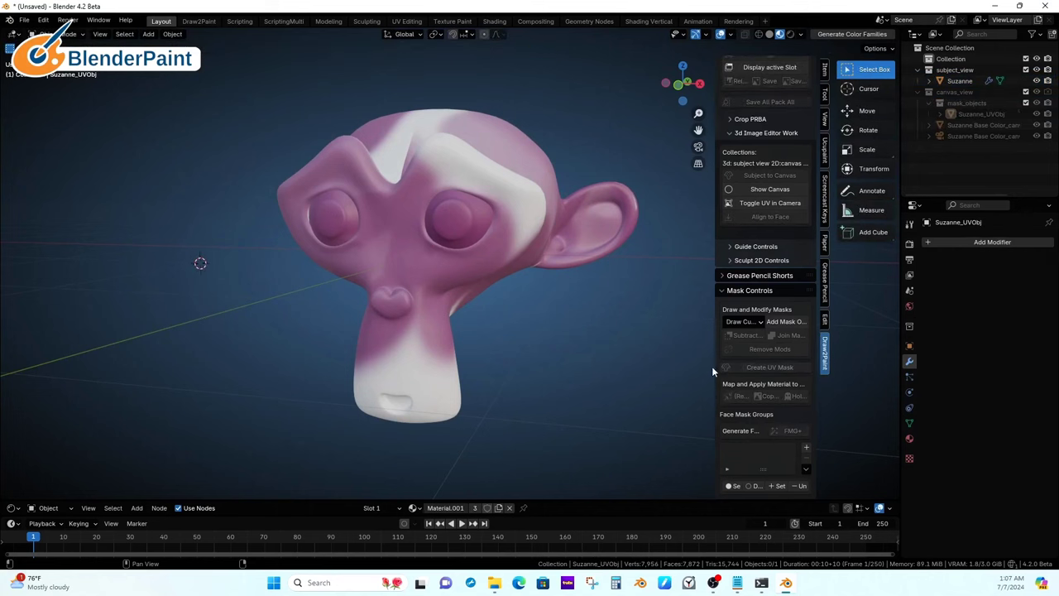
{"action": "left_click", "coordinate": [770, 190]}
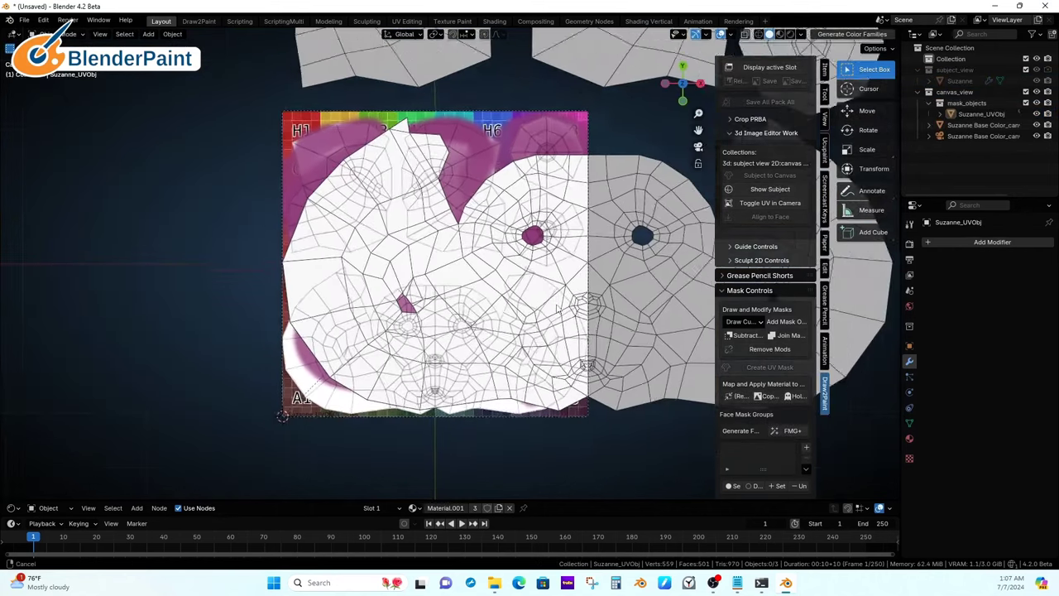
{"action": "scroll", "coordinate": [573, 289], "scroll_direction": "down", "scroll_amount": 3}
Scale the Suzanne_UVObj mask down from the canvas's corner until its UV islands fit the canvas bounds.
{"action": "left_click", "coordinate": [572, 289], "text": "shift"}
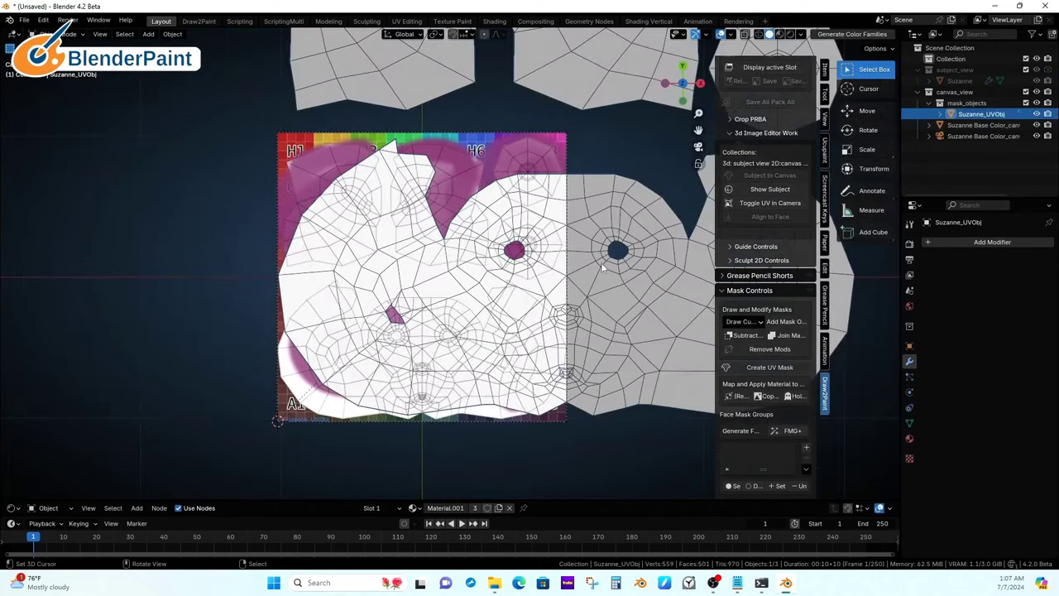
{"action": "key", "text": "s"}
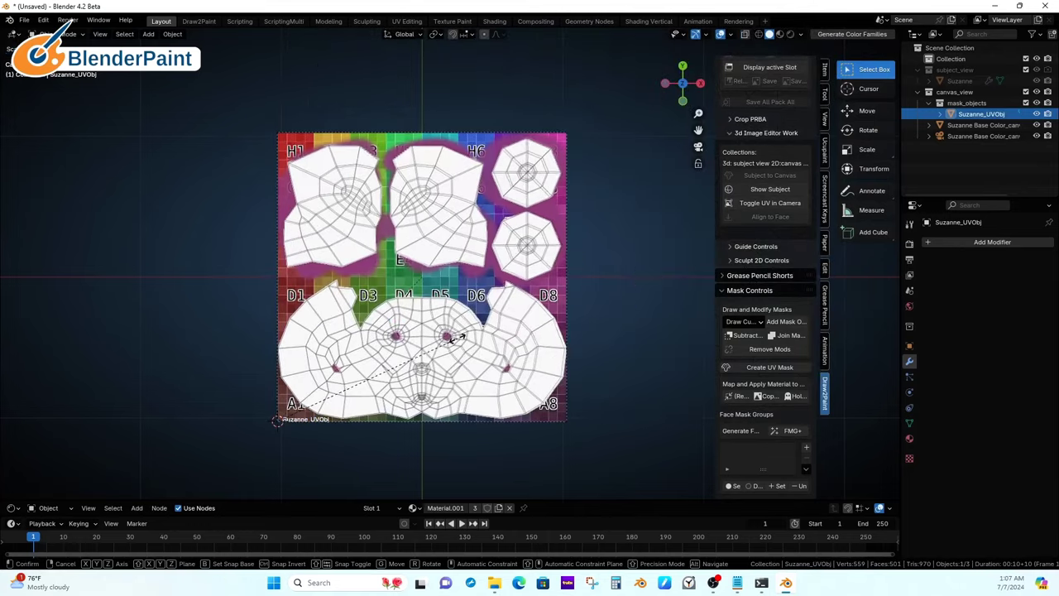
{"action": "left_click", "coordinate": [459, 335]}
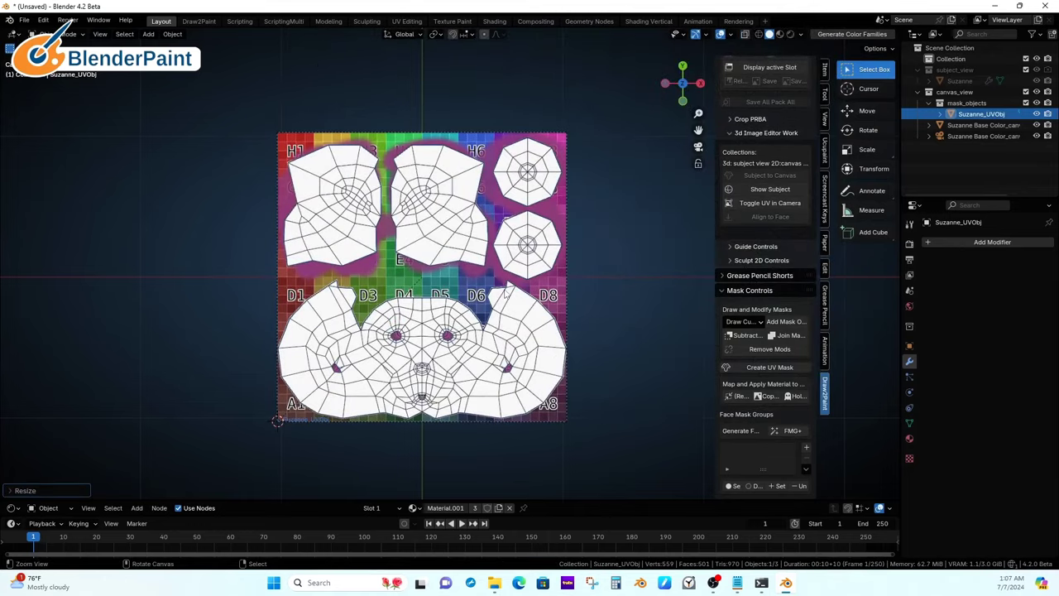
{"action": "scroll", "coordinate": [507, 290], "scroll_direction": "up", "scroll_amount": 4}
{"action": "key", "text": "s"}
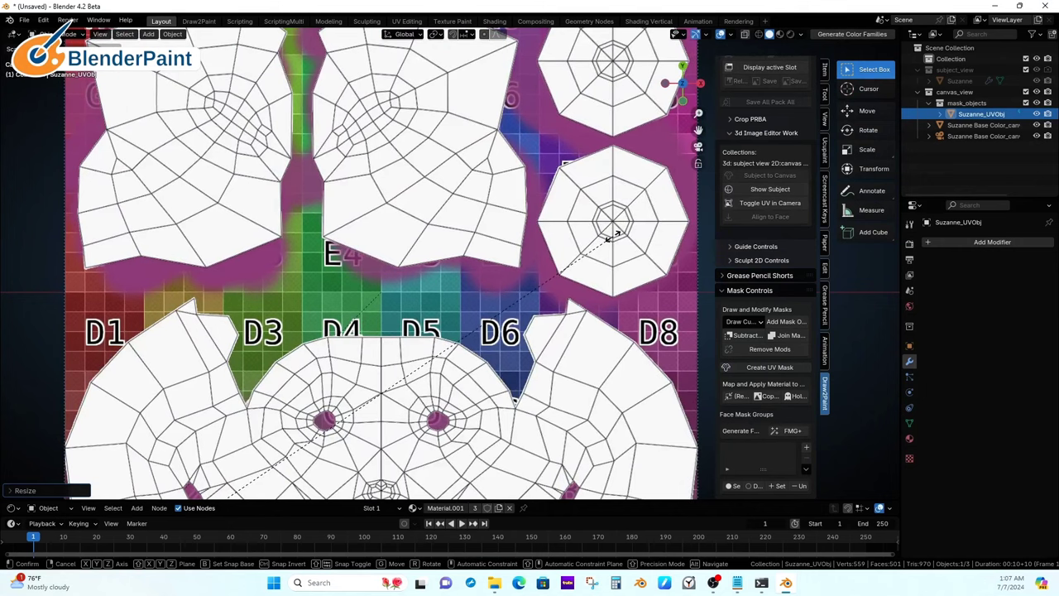
{"action": "left_click", "coordinate": [613, 235]}
{"action": "middle_click_drag", "start_coordinate": [613, 236], "coordinate": [594, 299], "text": "ctrl"}
{"action": "scroll", "coordinate": [596, 299], "scroll_direction": "up", "scroll_amount": 2}
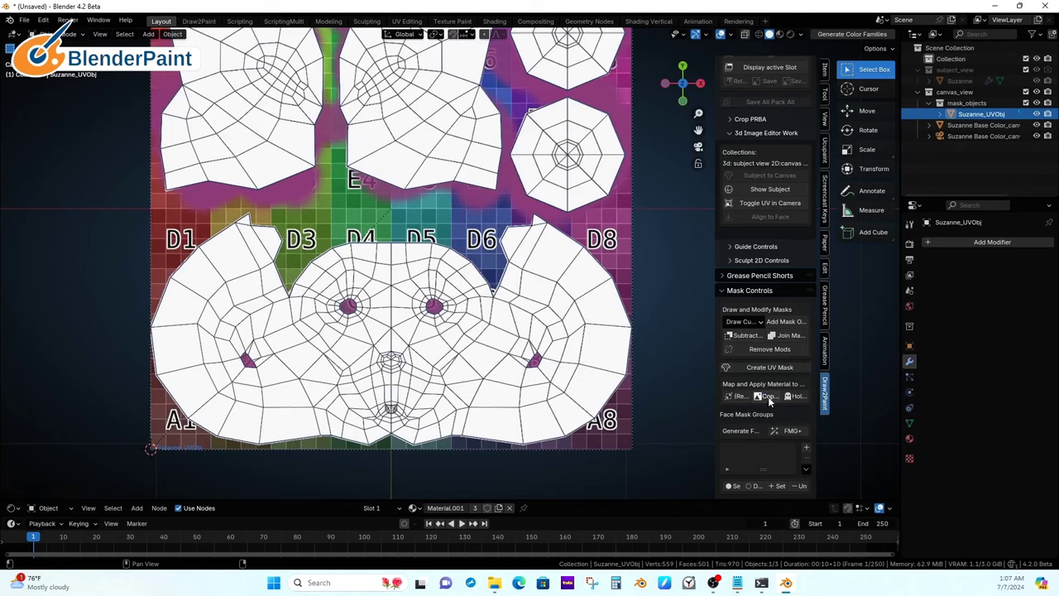
Map the canvas texture onto the UV mask and turn on face-selection masking with only the large head island selected.
{"action": "left_click", "coordinate": [735, 397]}
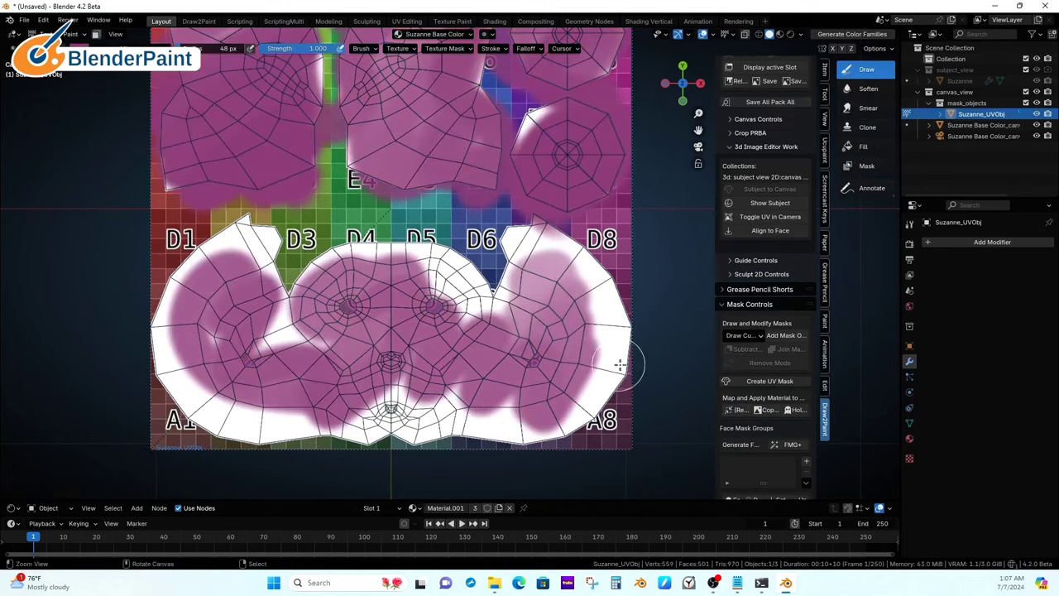
{"action": "mouse_move", "coordinate": [626, 373]}
{"action": "middle_mouse_down"}
{"action": "mouse_move", "coordinate": [617, 406]}
{"action": "mouse_move", "coordinate": [545, 356]}
{"action": "mouse_move", "coordinate": [575, 413]}
{"action": "mouse_move", "coordinate": [588, 378]}
{"action": "mouse_move", "coordinate": [613, 388]}
{"action": "mouse_move", "coordinate": [594, 359]}
{"action": "mouse_move", "coordinate": [594, 324]}
{"action": "middle_mouse_up"}
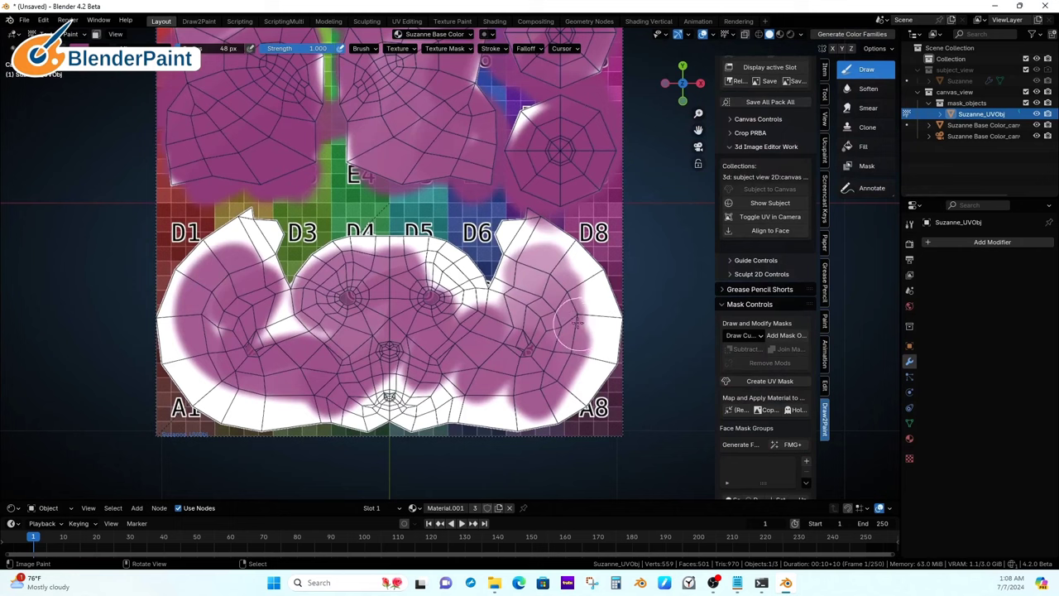
{"action": "key", "text": "m"}
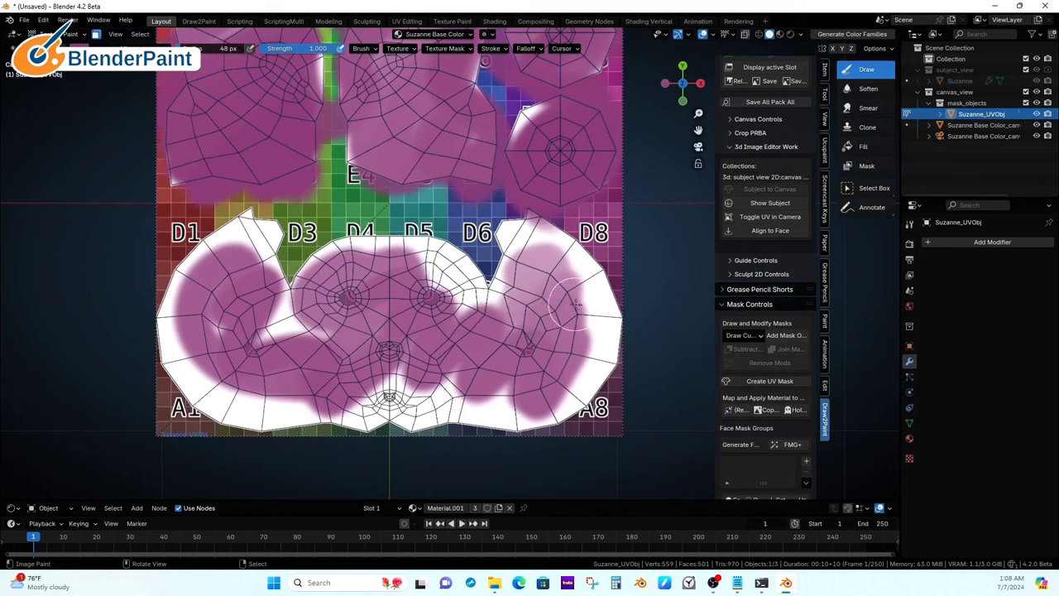
{"action": "key", "text": "alt+a"}
{"action": "key", "text": "l"}
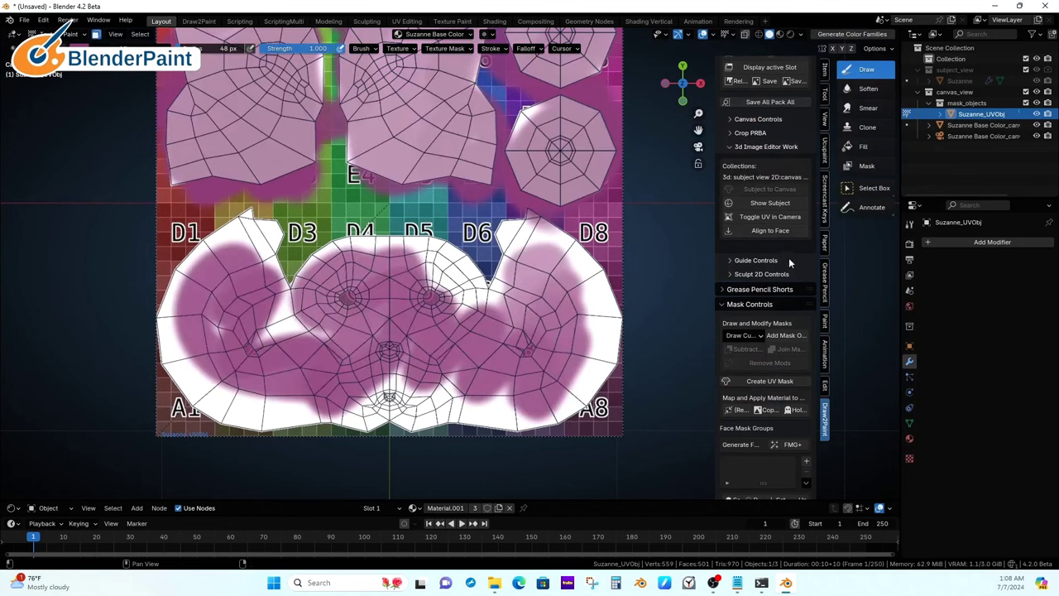
Fill the selected head island with bright green using the Fill tool.
{"action": "left_click", "coordinate": [848, 147]}
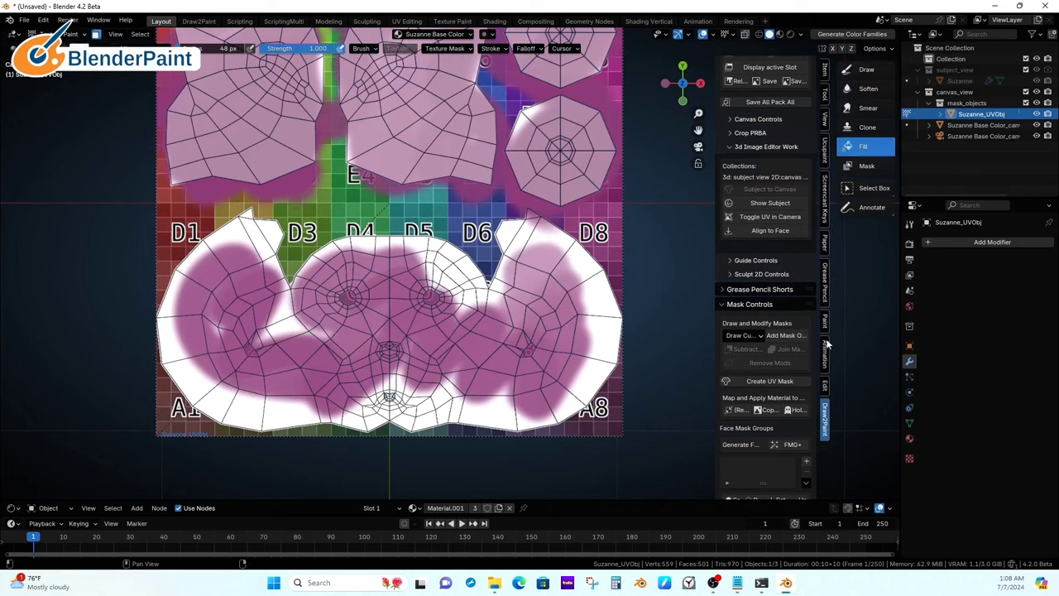
{"action": "left_click", "coordinate": [909, 223]}
{"action": "left_click", "coordinate": [957, 448]}
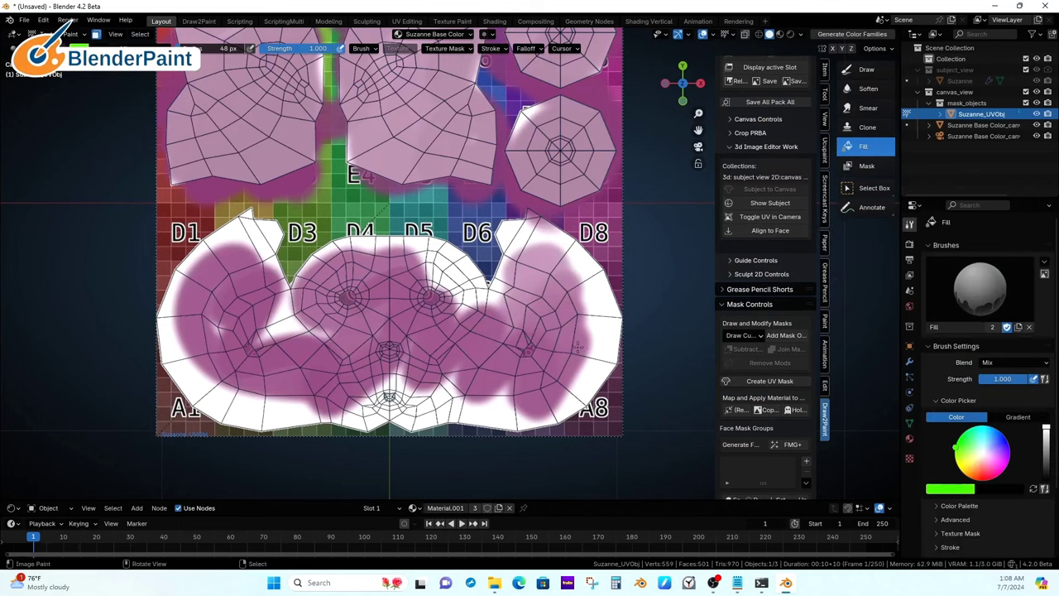
{"action": "left_click", "coordinate": [560, 331]}
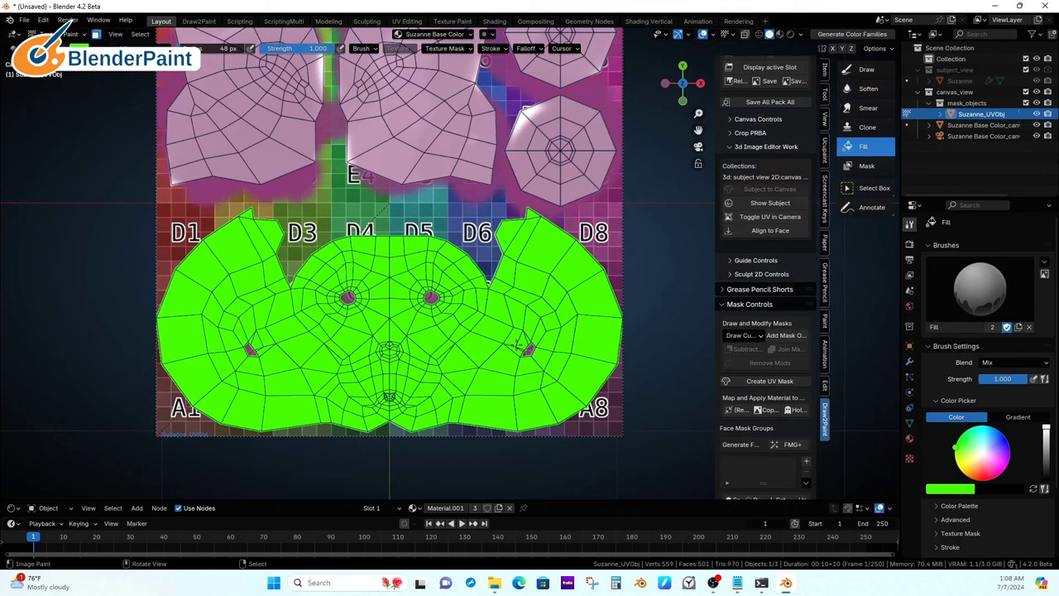
Select the two round eye islands one after the other and fill each with white.
{"action": "right_click", "coordinate": [583, 168]}
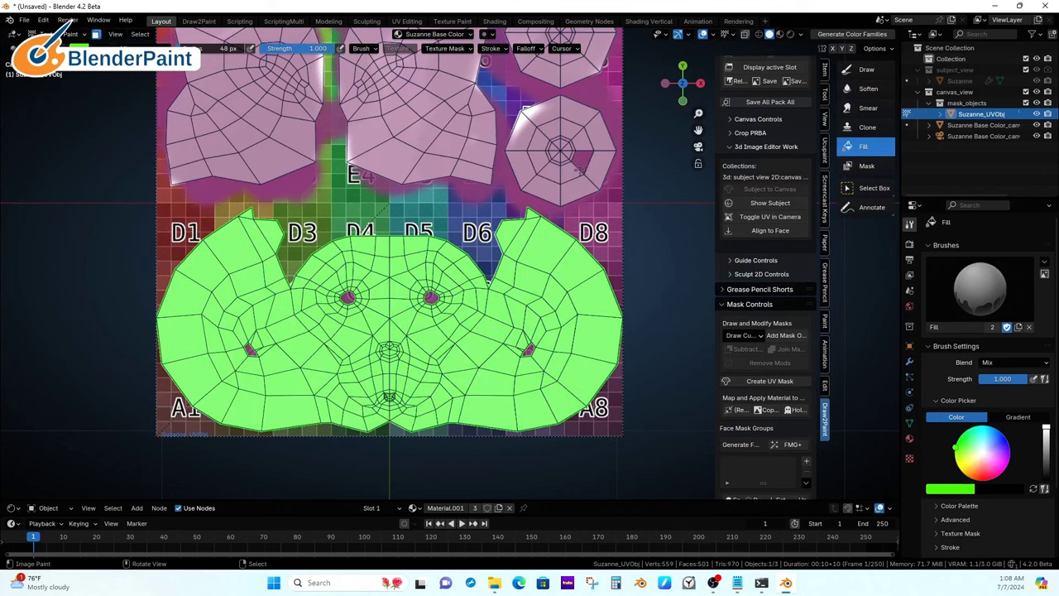
{"action": "key", "text": "l"}
{"action": "left_click", "coordinate": [983, 451]}
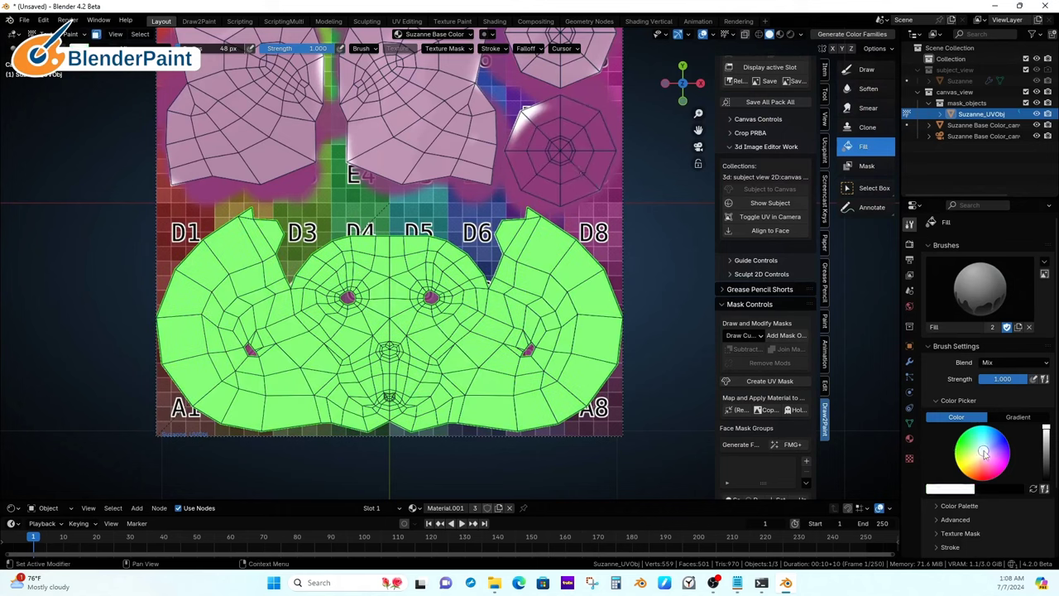
{"action": "left_click", "coordinate": [564, 124]}
{"action": "middle_click_drag", "start_coordinate": [564, 127], "coordinate": [548, 200], "text": "shift"}
{"action": "left_click", "coordinate": [569, 124]}
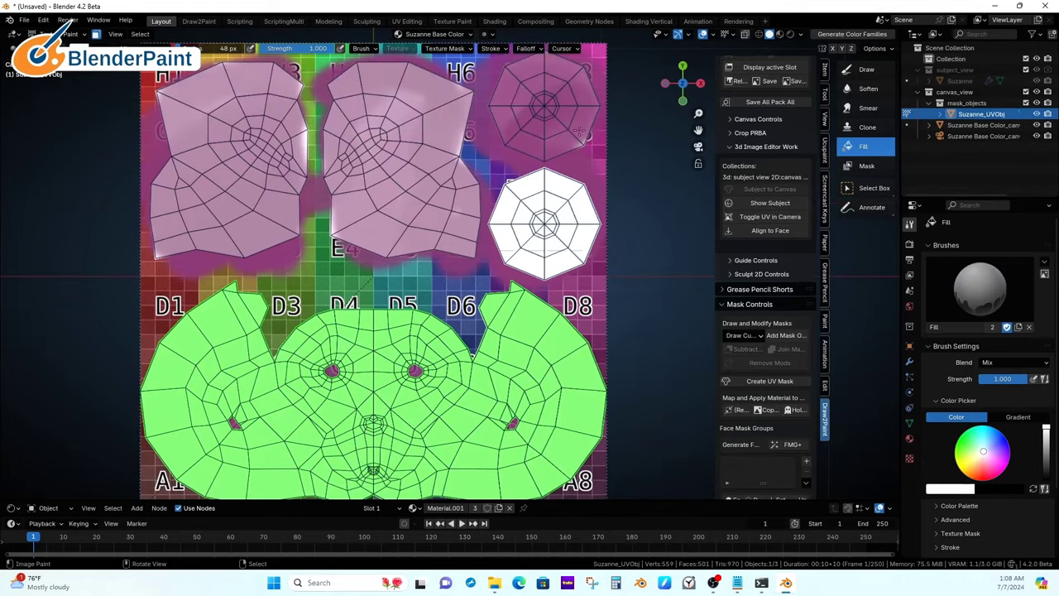
{"action": "left_click", "coordinate": [551, 131]}
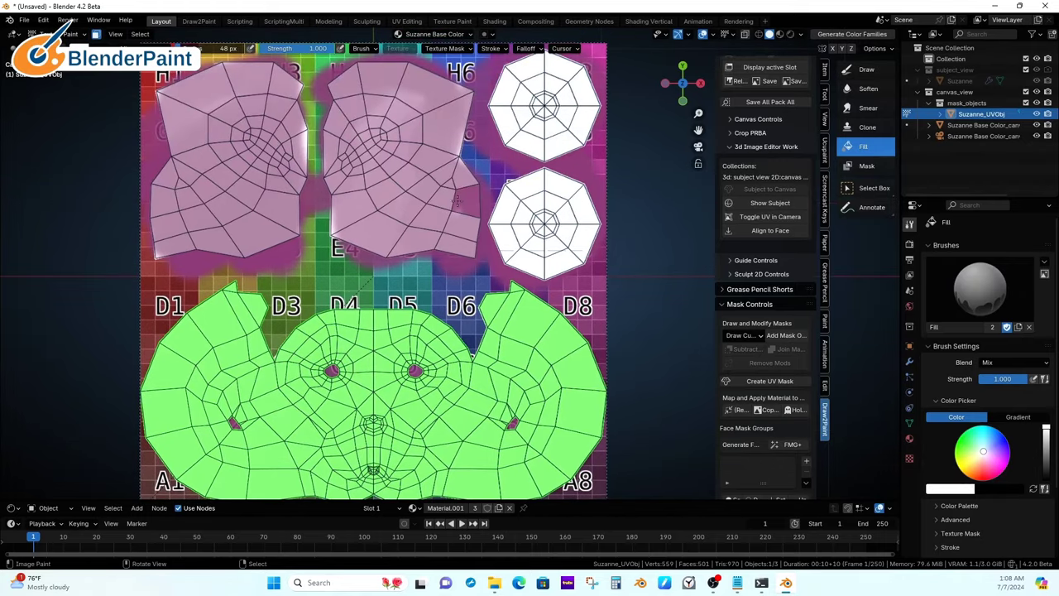
Select each of the two ear islands and fill them with orange-red.
{"action": "left_click", "coordinate": [456, 202]}
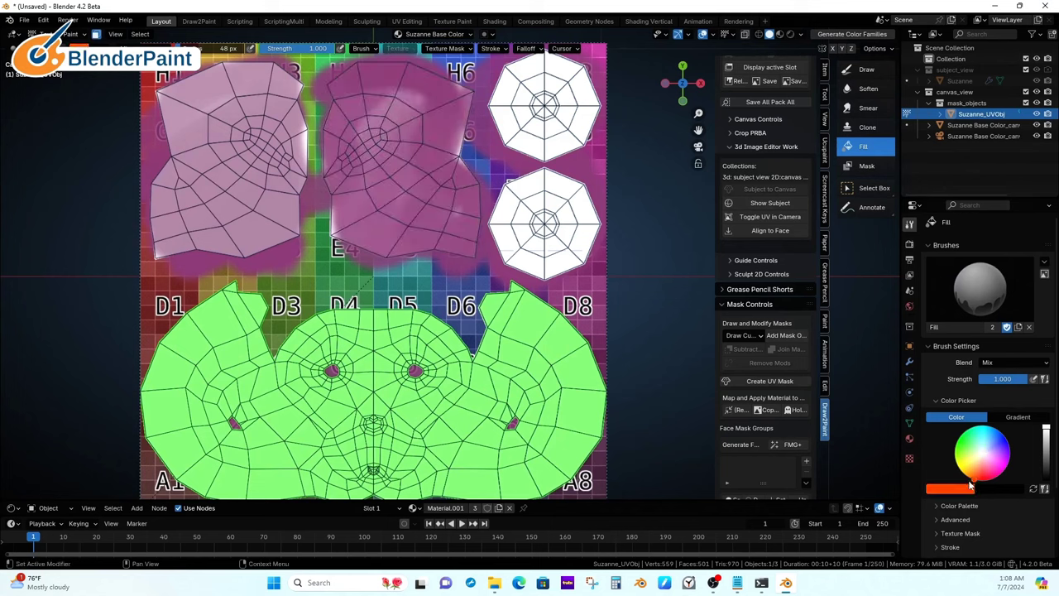
{"action": "left_click", "coordinate": [442, 223]}
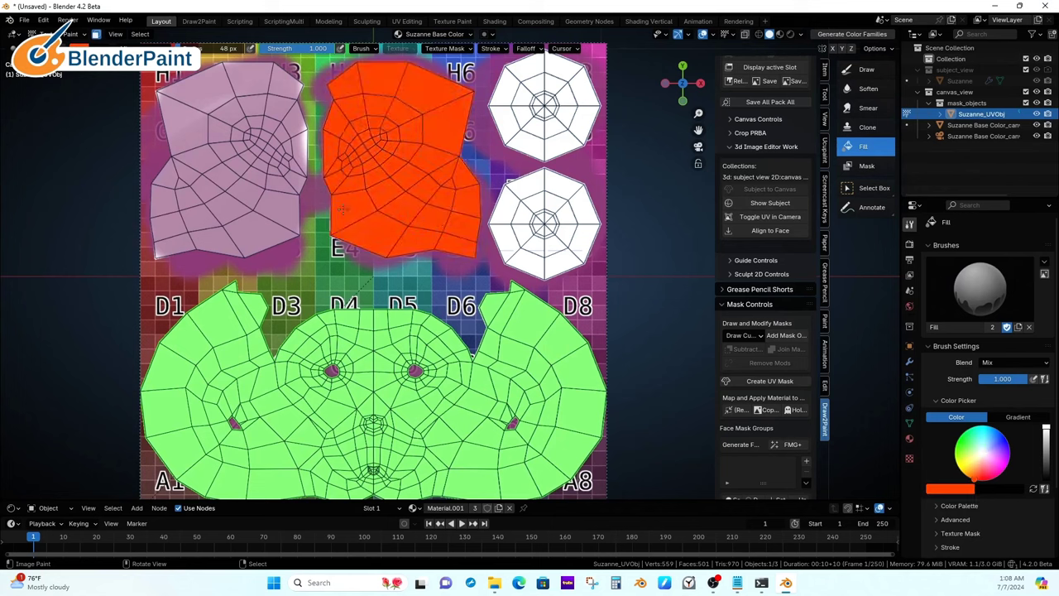
{"action": "left_click", "coordinate": [269, 188]}
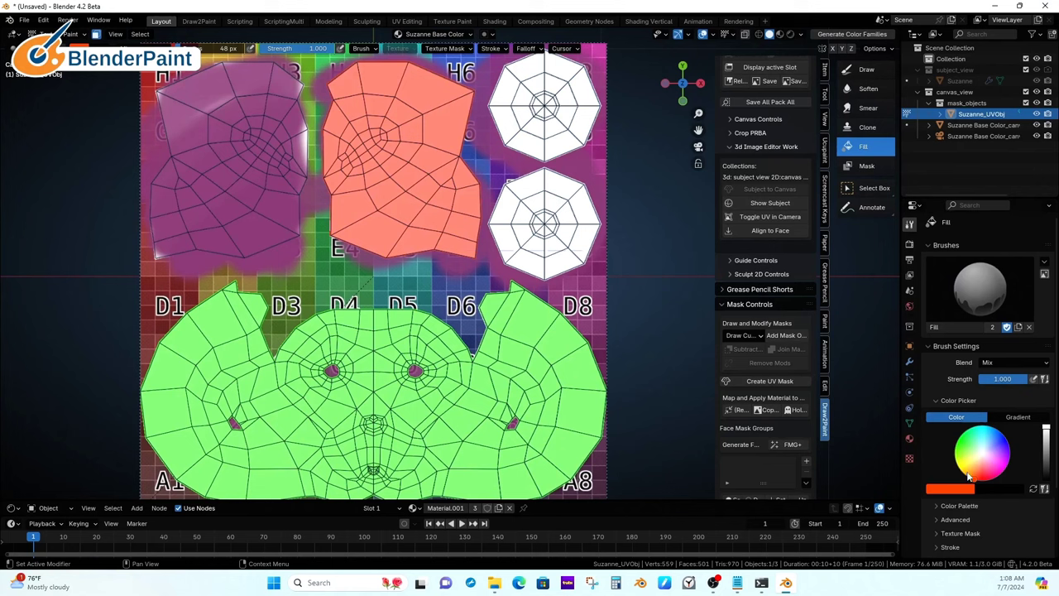
{"action": "left_click", "coordinate": [267, 181]}
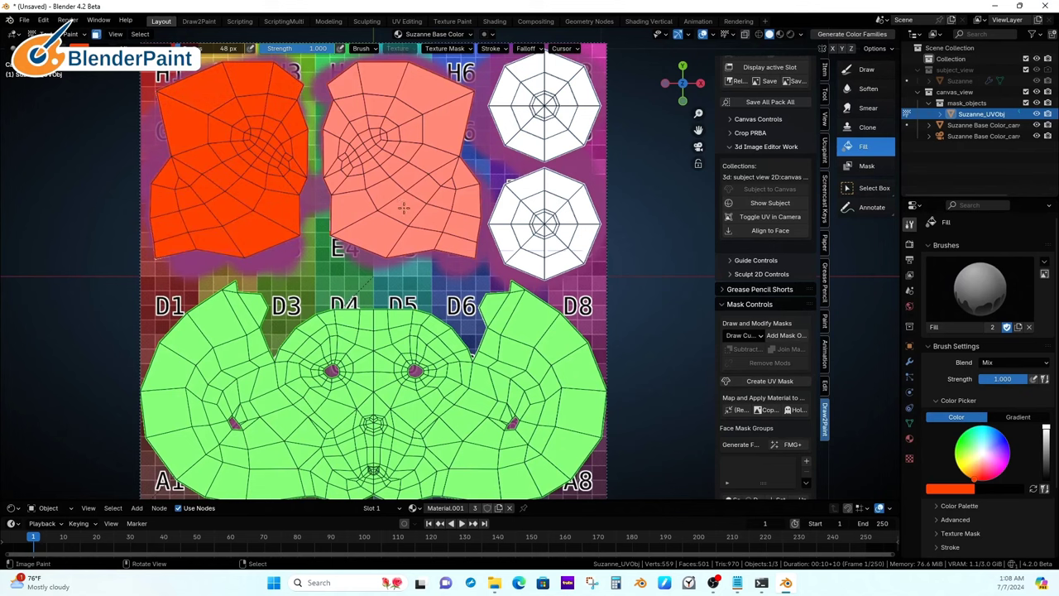
Turn off face-selection masking and show the 3D subject to check the island colours on Suzanne.
{"action": "scroll", "coordinate": [407, 209], "scroll_direction": "down", "scroll_amount": 2}
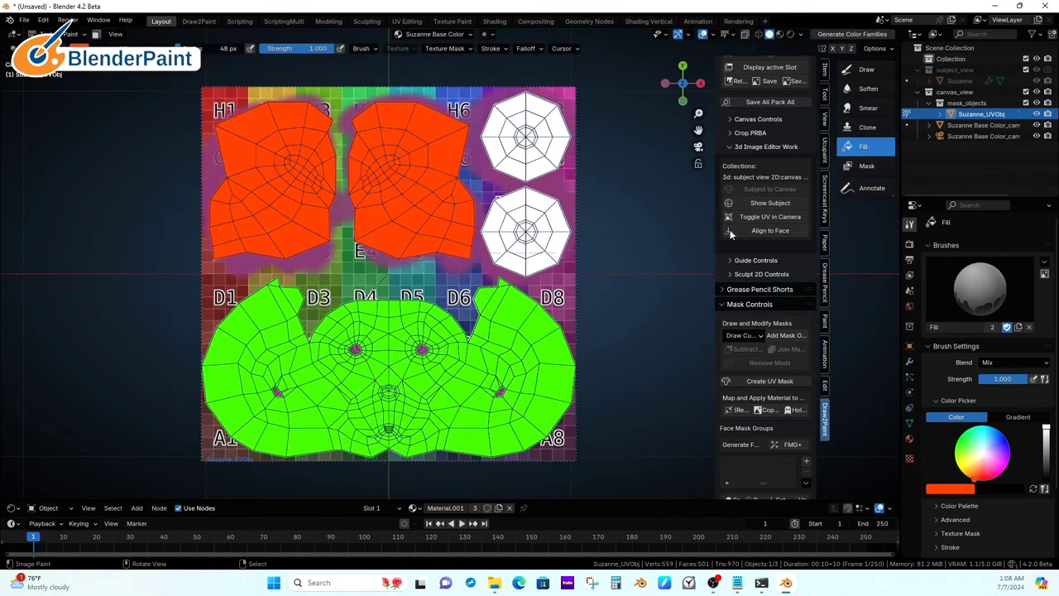
{"action": "left_click", "coordinate": [769, 203]}
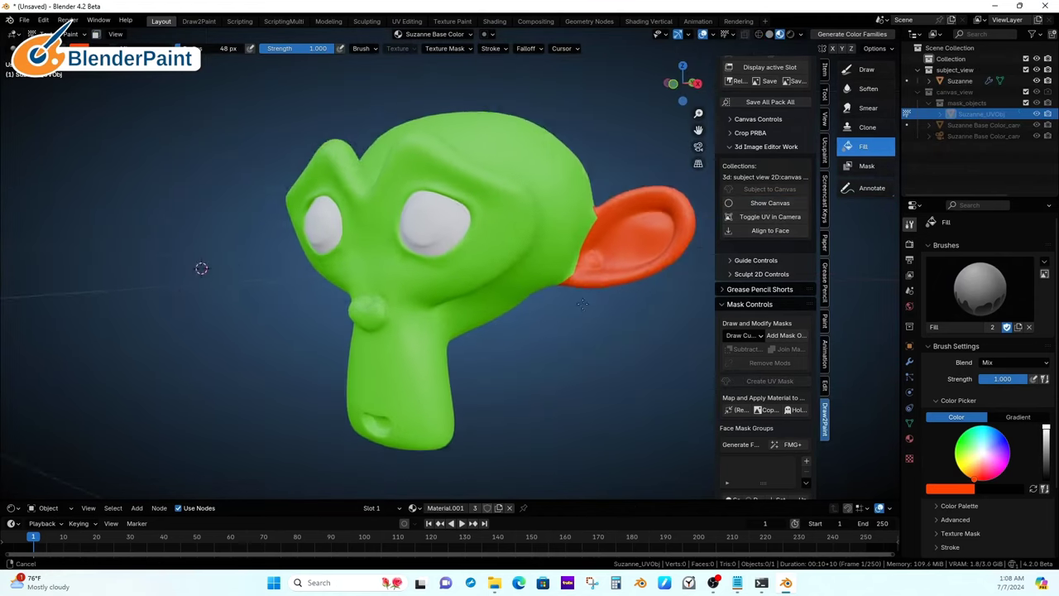
{"action": "middle_click_drag", "start_coordinate": [580, 310], "coordinate": [567, 219]}
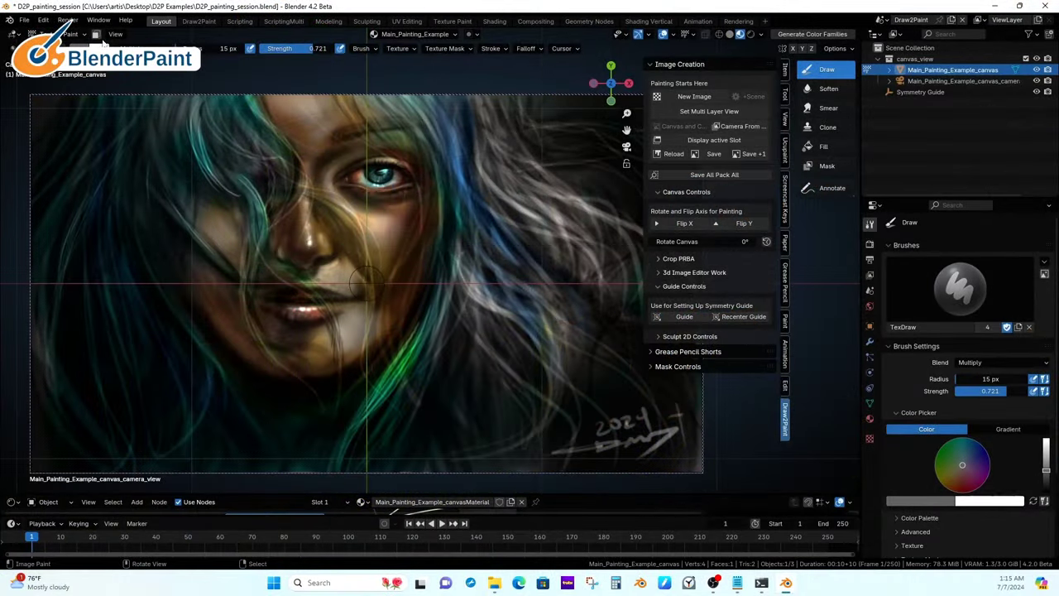
Turn off Lock Object Modes and move the Symmetry Guide to the middle of the portrait's face, between the eyebrows.
{"action": "left_click", "coordinate": [42, 21]}
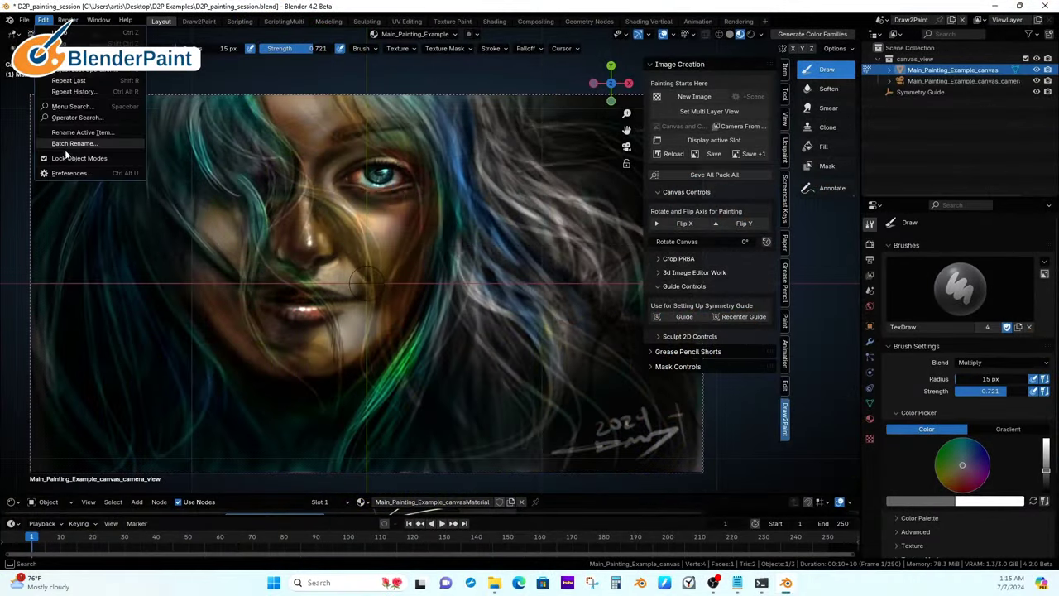
{"action": "left_click", "coordinate": [82, 167]}
{"action": "key", "text": "g"}
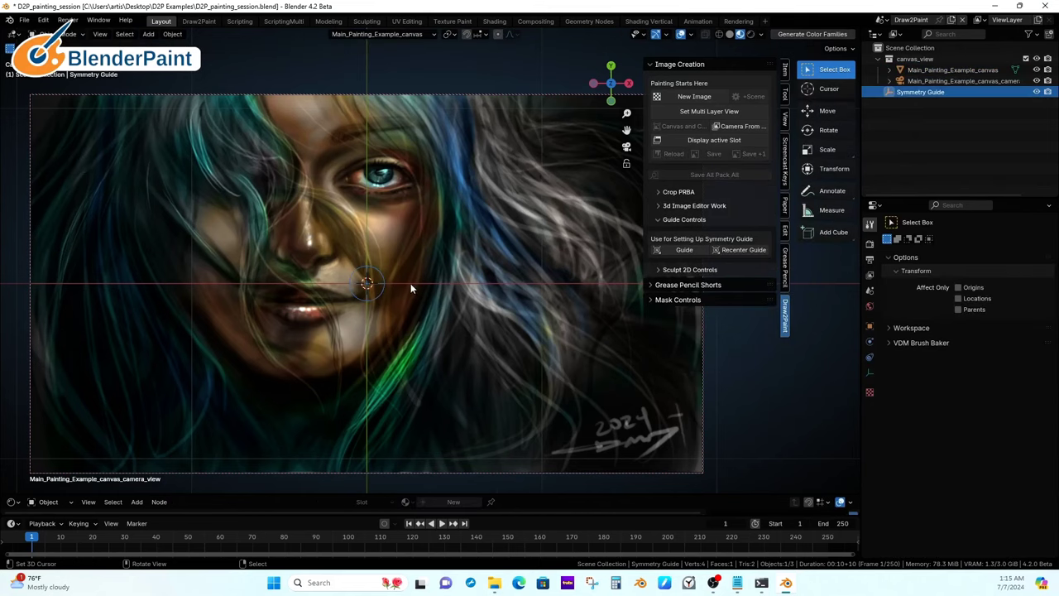
{"action": "key", "text": "g"}
{"action": "right_click_drag", "start_coordinate": [346, 120], "coordinate": [350, 158], "text": "shift"}
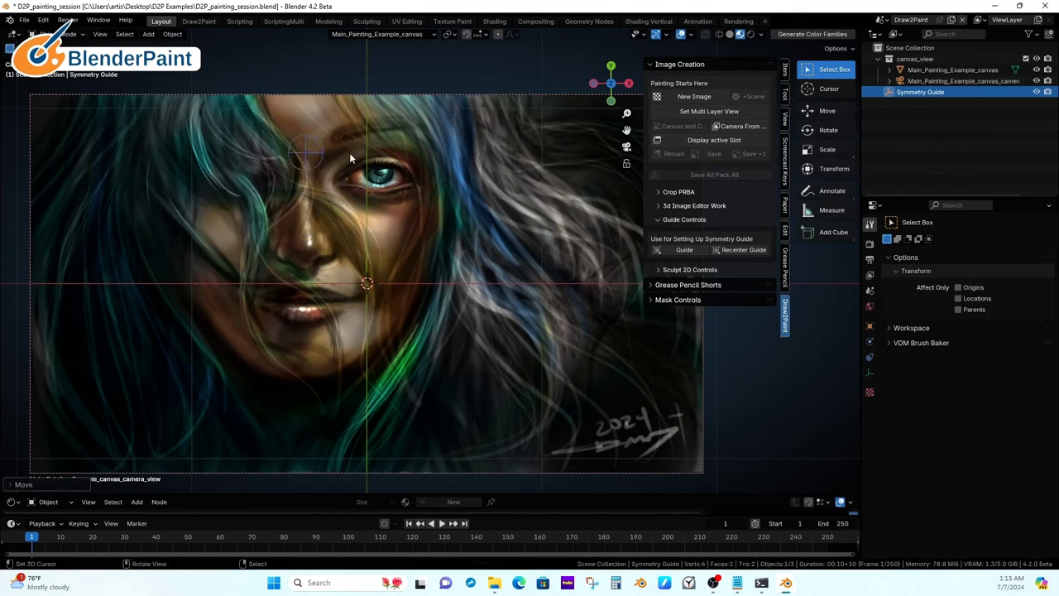
Return to painting the portrait canvas with viewport overlays hidden and X mirroring enabled.
{"action": "left_click", "coordinate": [683, 250]}
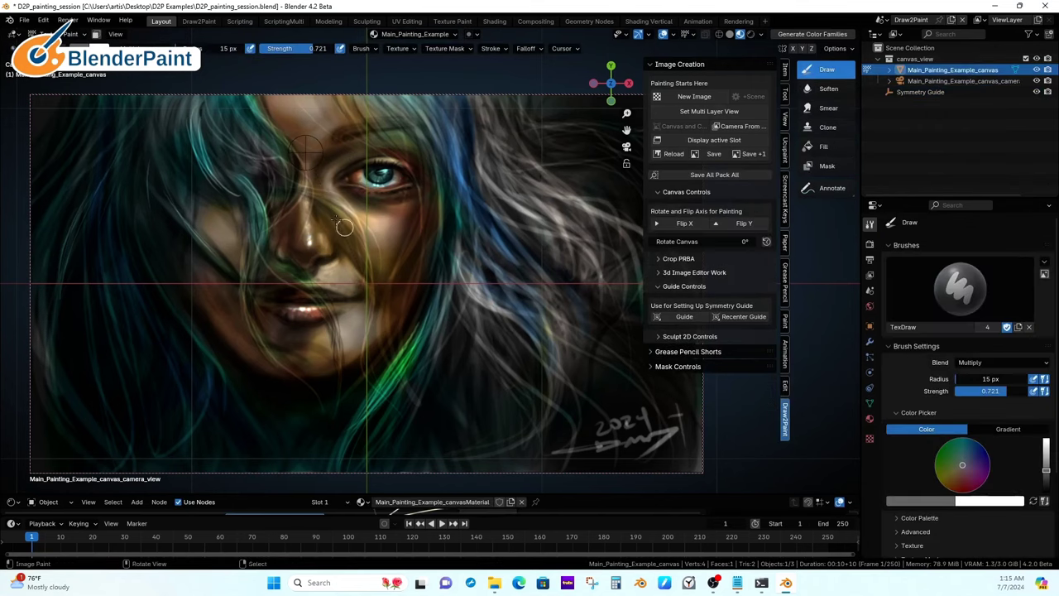
{"action": "left_click", "coordinate": [662, 35]}
{"action": "scroll", "coordinate": [398, 179], "scroll_direction": "up", "scroll_amount": 3}
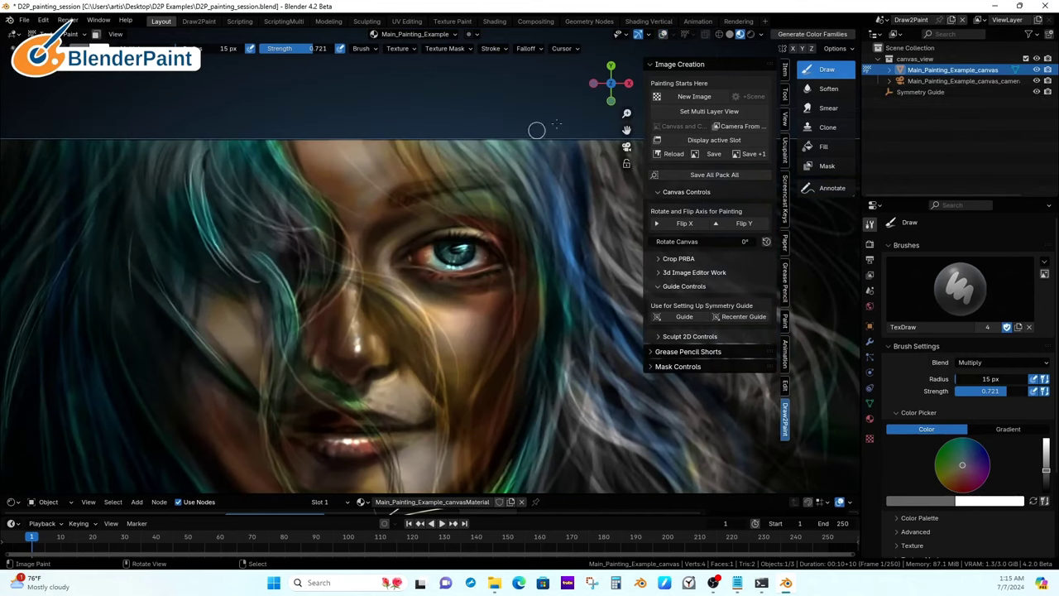
{"action": "left_click", "coordinate": [792, 48]}
Paint a dark, symmetrical winged ornament on the portrait's forehead with the Multiply blend mode, adding ribs inside its outline.
{"action": "left_click_drag", "start_coordinate": [321, 183], "coordinate": [333, 157]}
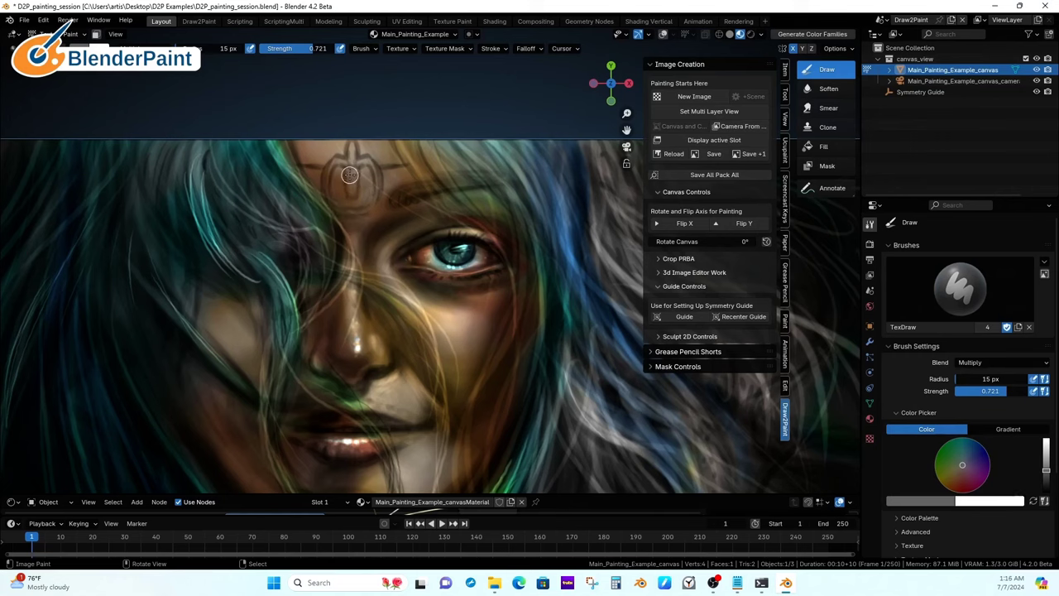
{"action": "key", "text": "f"}
{"action": "left_click", "coordinate": [372, 177]}
{"action": "mouse_move", "coordinate": [356, 173]}
{"action": "left_mouse_down"}
{"action": "mouse_move", "coordinate": [333, 169]}
{"action": "mouse_move", "coordinate": [350, 196]}
{"action": "mouse_move", "coordinate": [321, 174]}
{"action": "mouse_move", "coordinate": [397, 180]}
{"action": "mouse_move", "coordinate": [400, 170]}
{"action": "mouse_move", "coordinate": [386, 174]}
{"action": "mouse_move", "coordinate": [382, 197]}
{"action": "mouse_move", "coordinate": [426, 161]}
{"action": "mouse_move", "coordinate": [345, 167]}
{"action": "mouse_move", "coordinate": [353, 205]}
{"action": "left_mouse_up"}
{"action": "key", "text": "f"}
{"action": "left_click", "coordinate": [356, 189]}
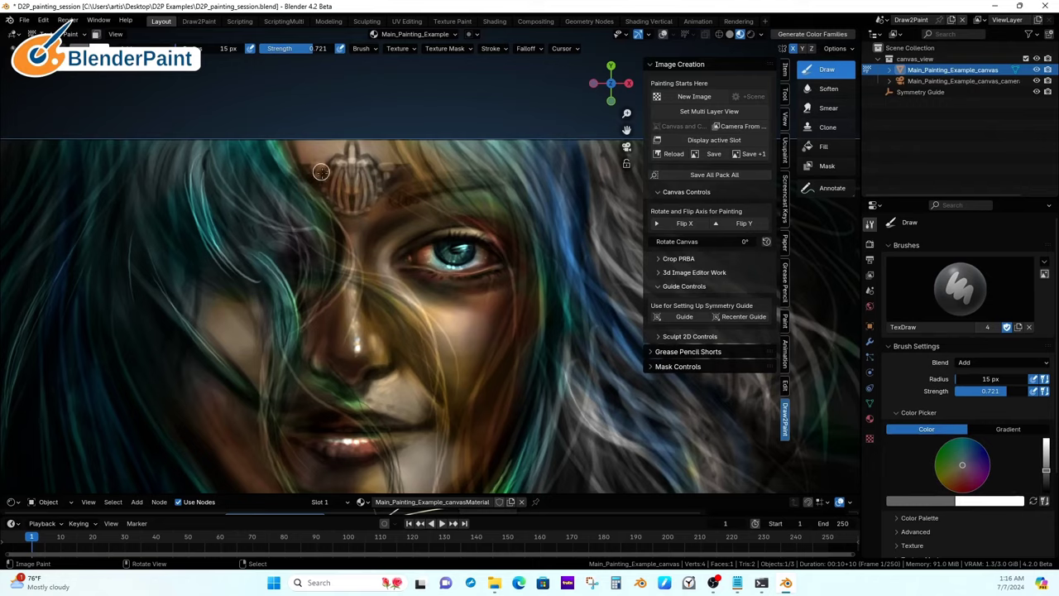
Brighten the forehead ornament's ribs and side arms with Add-blend highlights, and paint small dark strokes beneath the side arms.
{"action": "scroll", "coordinate": [447, 236], "scroll_direction": "up", "scroll_amount": 5}
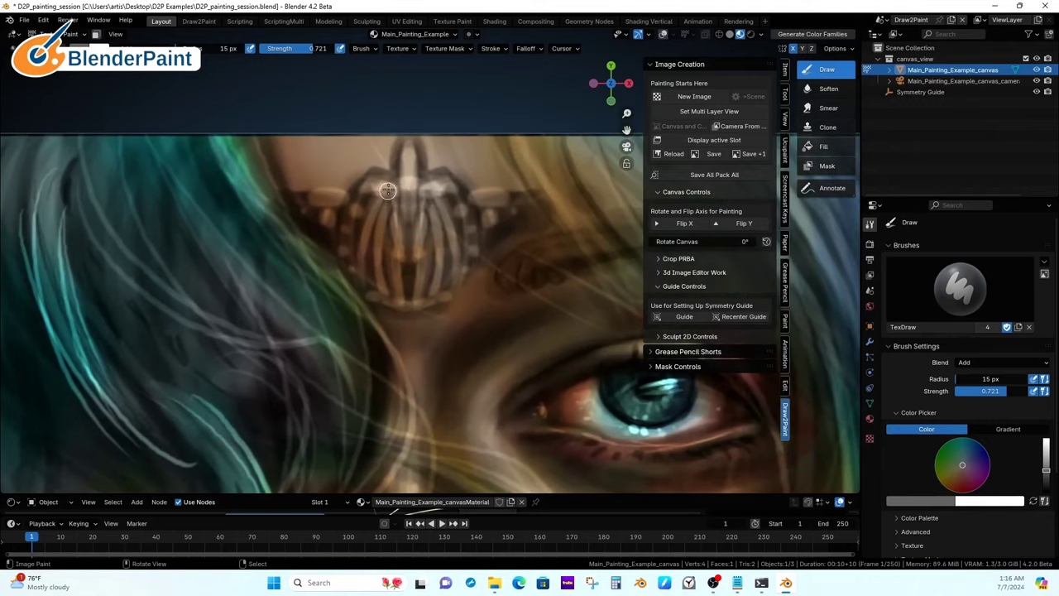
{"action": "mouse_move", "coordinate": [387, 191]}
{"action": "left_mouse_down"}
{"action": "mouse_move", "coordinate": [364, 244]}
{"action": "mouse_move", "coordinate": [366, 229]}
{"action": "mouse_move", "coordinate": [385, 300]}
{"action": "mouse_move", "coordinate": [389, 198]}
{"action": "mouse_move", "coordinate": [383, 273]}
{"action": "mouse_move", "coordinate": [395, 231]}
{"action": "mouse_move", "coordinate": [398, 273]}
{"action": "left_mouse_up"}
{"action": "mouse_move", "coordinate": [401, 225]}
{"action": "left_mouse_down"}
{"action": "mouse_move", "coordinate": [415, 172]}
{"action": "mouse_move", "coordinate": [407, 142]}
{"action": "mouse_move", "coordinate": [388, 185]}
{"action": "mouse_move", "coordinate": [373, 174]}
{"action": "mouse_move", "coordinate": [335, 226]}
{"action": "mouse_move", "coordinate": [341, 246]}
{"action": "mouse_move", "coordinate": [334, 194]}
{"action": "mouse_move", "coordinate": [298, 196]}
{"action": "mouse_move", "coordinate": [320, 200]}
{"action": "mouse_move", "coordinate": [315, 193]}
{"action": "mouse_move", "coordinate": [408, 160]}
{"action": "mouse_move", "coordinate": [407, 240]}
{"action": "mouse_move", "coordinate": [391, 243]}
{"action": "mouse_move", "coordinate": [405, 308]}
{"action": "mouse_move", "coordinate": [394, 303]}
{"action": "left_mouse_up"}
{"action": "mouse_move", "coordinate": [365, 256]}
{"action": "left_mouse_down"}
{"action": "mouse_move", "coordinate": [385, 308]}
{"action": "mouse_move", "coordinate": [420, 311]}
{"action": "mouse_move", "coordinate": [387, 295]}
{"action": "left_mouse_up"}
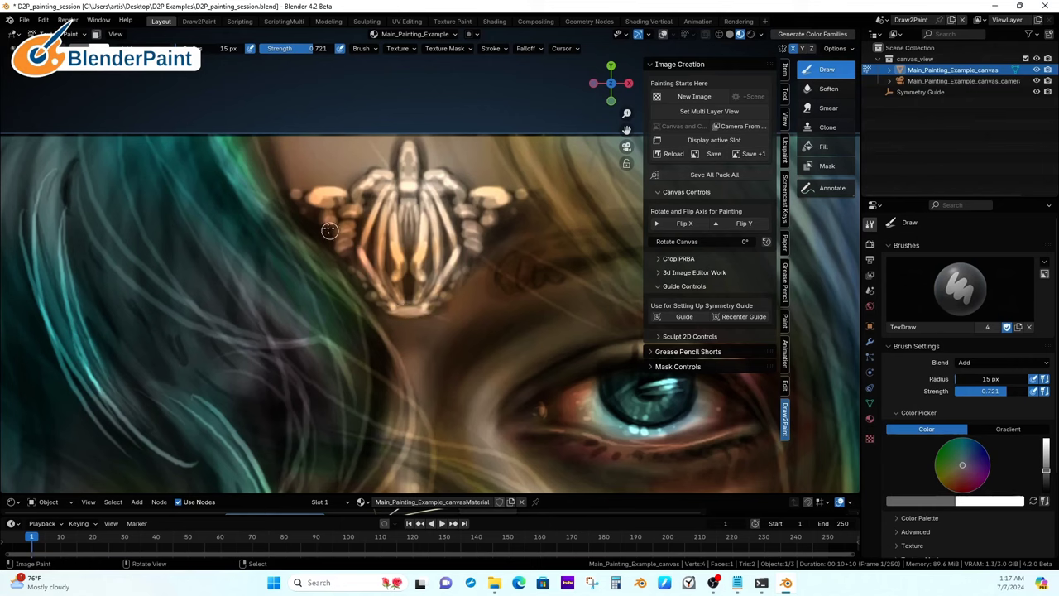
{"action": "left_click_drag", "start_coordinate": [315, 212], "coordinate": [316, 229]}
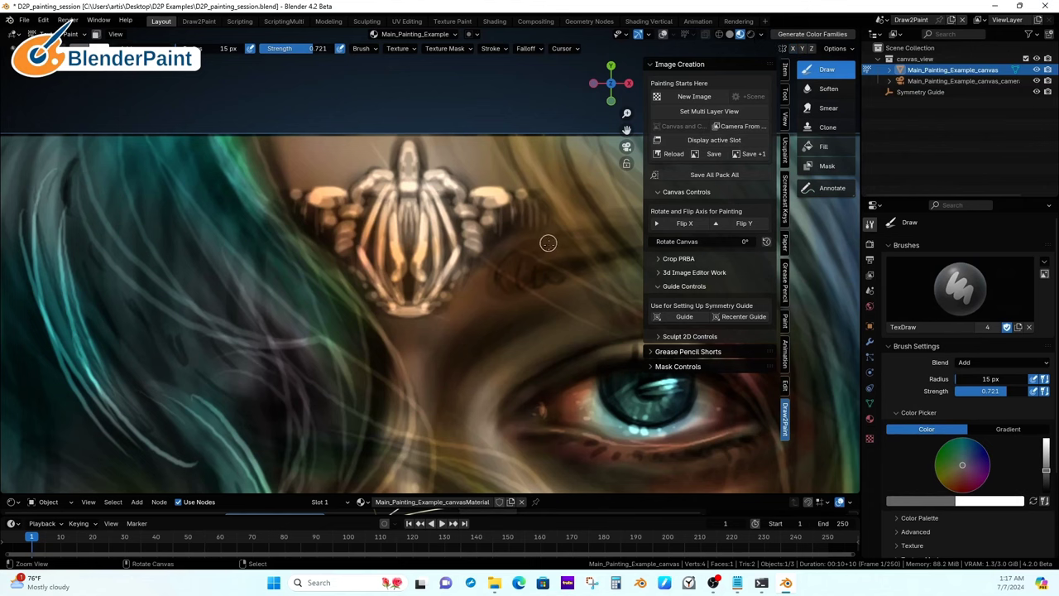
Bring the whole portrait into view and make Texture_1920x1080 the active paint slot.
{"action": "scroll", "coordinate": [506, 255], "scroll_direction": "down", "scroll_amount": 8}
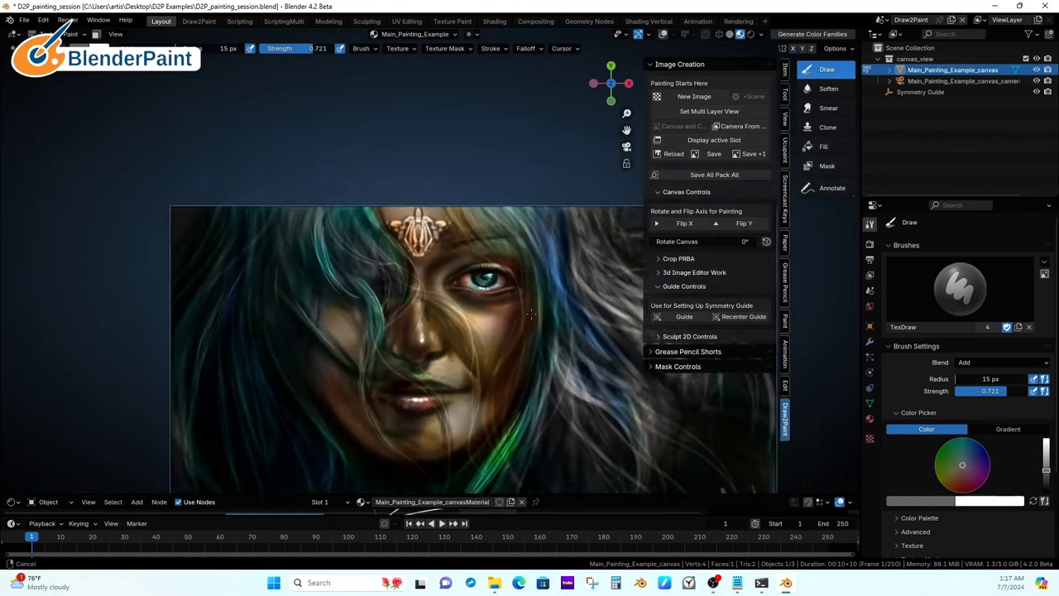
{"action": "middle_click_drag", "start_coordinate": [538, 330], "coordinate": [525, 249], "text": "shift"}
{"action": "left_click", "coordinate": [444, 34]}
{"action": "left_click", "coordinate": [425, 90]}
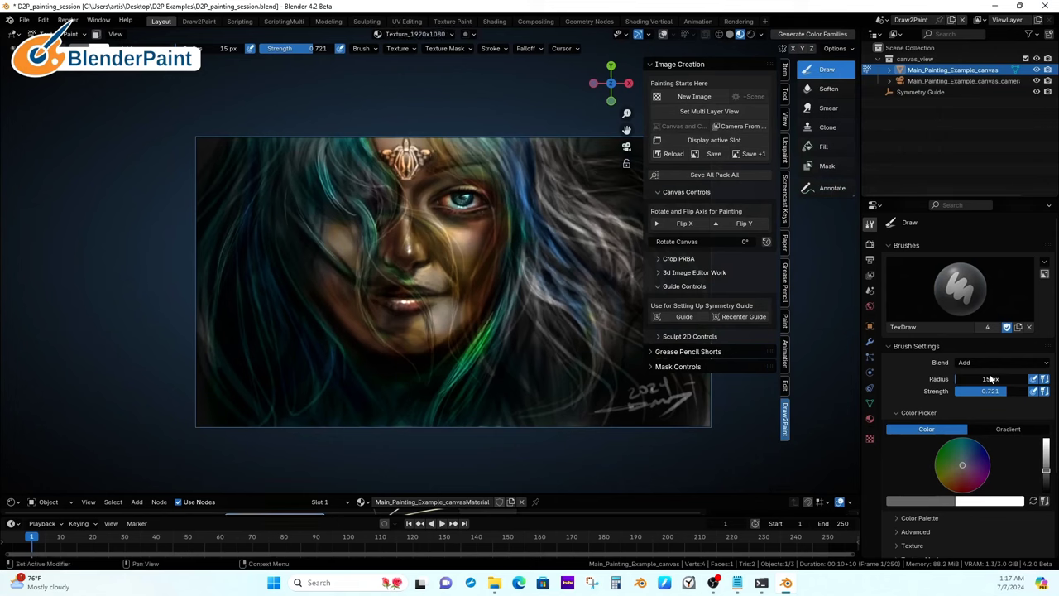
Set the Draw brush to the Mix blend mode with a bright yellow colour.
{"action": "left_click", "coordinate": [973, 366]}
{"action": "left_click", "coordinate": [984, 464]}
{"action": "left_click_drag", "start_coordinate": [1045, 470], "coordinate": [1045, 438]}
{"action": "left_click", "coordinate": [964, 451]}
{"action": "left_click_drag", "start_coordinate": [963, 453], "coordinate": [948, 474]}
Tint the forehead ornament with mirrored yellow and cyan strokes, and change the brush colour to light purple.
{"action": "scroll", "coordinate": [397, 170], "scroll_direction": "up", "scroll_amount": 3}
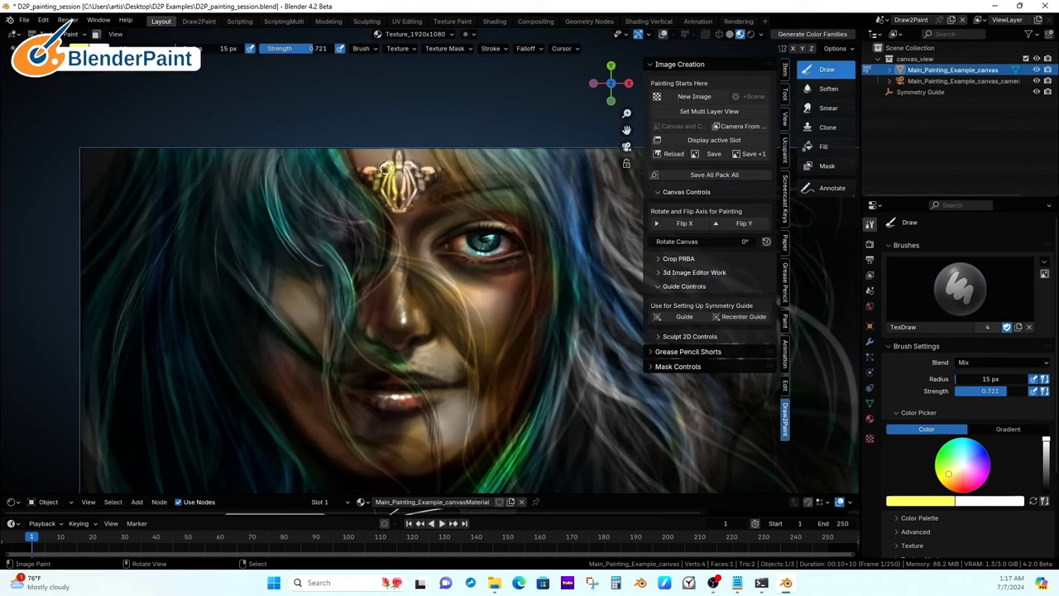
{"action": "mouse_move", "coordinate": [399, 162]}
{"action": "left_mouse_down"}
{"action": "mouse_move", "coordinate": [416, 172]}
{"action": "mouse_move", "coordinate": [405, 197]}
{"action": "mouse_move", "coordinate": [432, 175]}
{"action": "mouse_move", "coordinate": [408, 174]}
{"action": "mouse_move", "coordinate": [399, 201]}
{"action": "mouse_move", "coordinate": [406, 187]}
{"action": "mouse_move", "coordinate": [398, 169]}
{"action": "left_mouse_up"}
{"action": "key", "text": "s"}
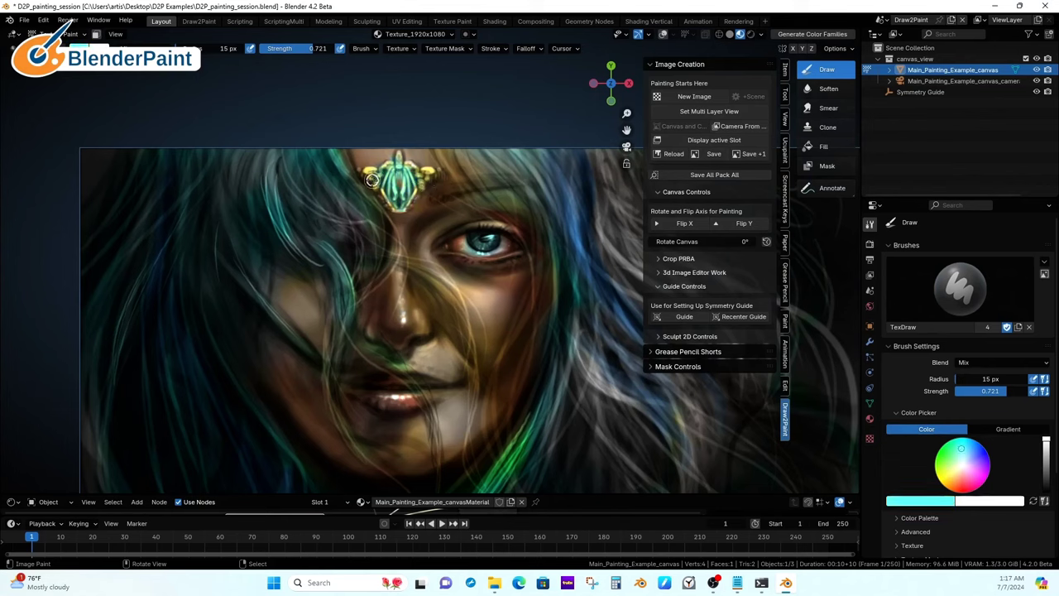
{"action": "key", "text": "s"}
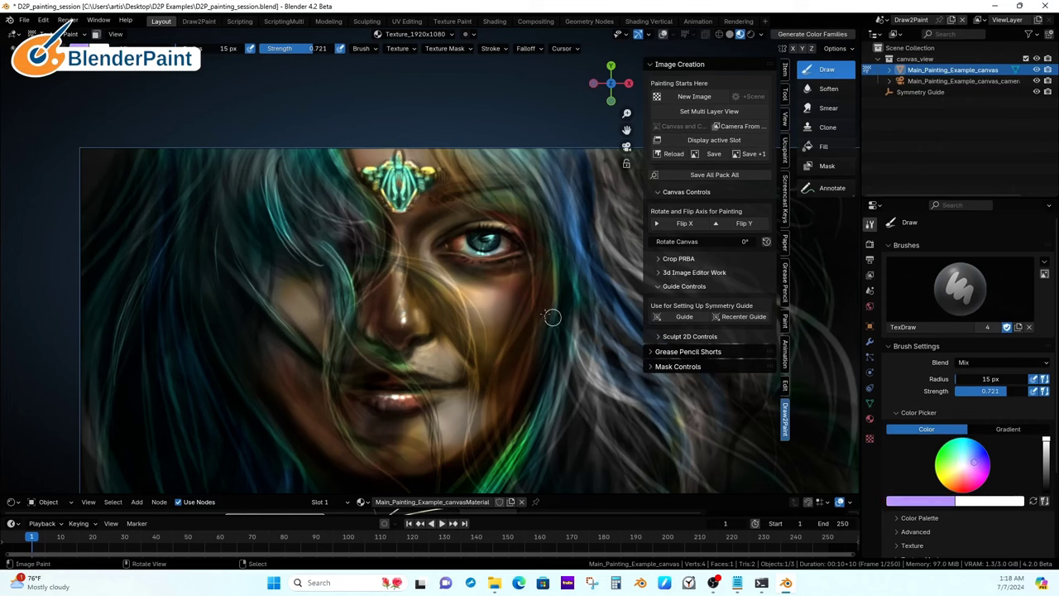